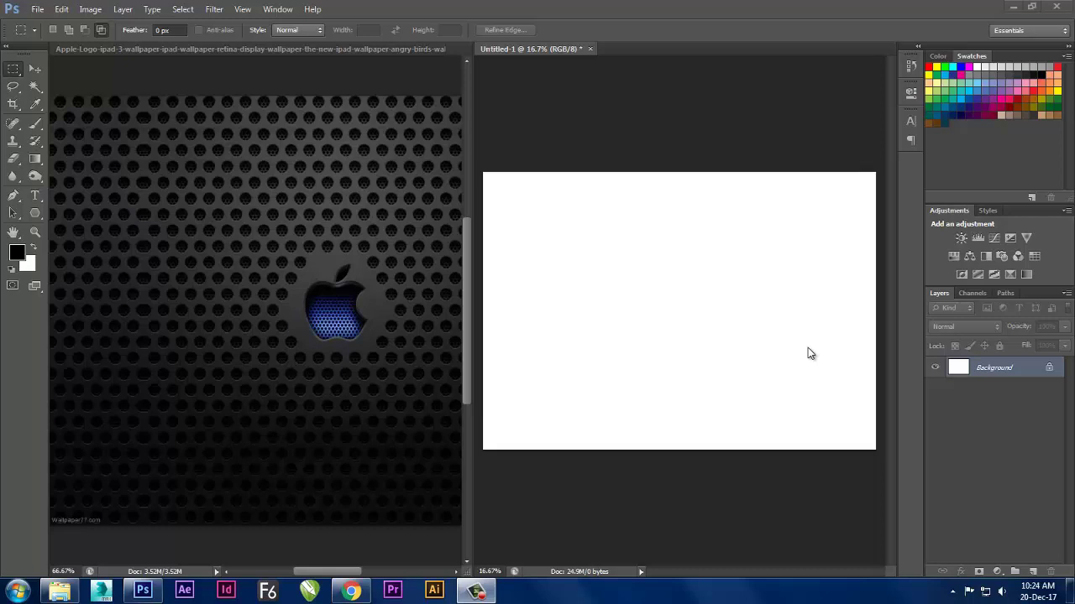
Zoom into the Apple wallpaper reference to inspect its perforated holes.
click(431, 267)
scroll(430, 275, up, 1)
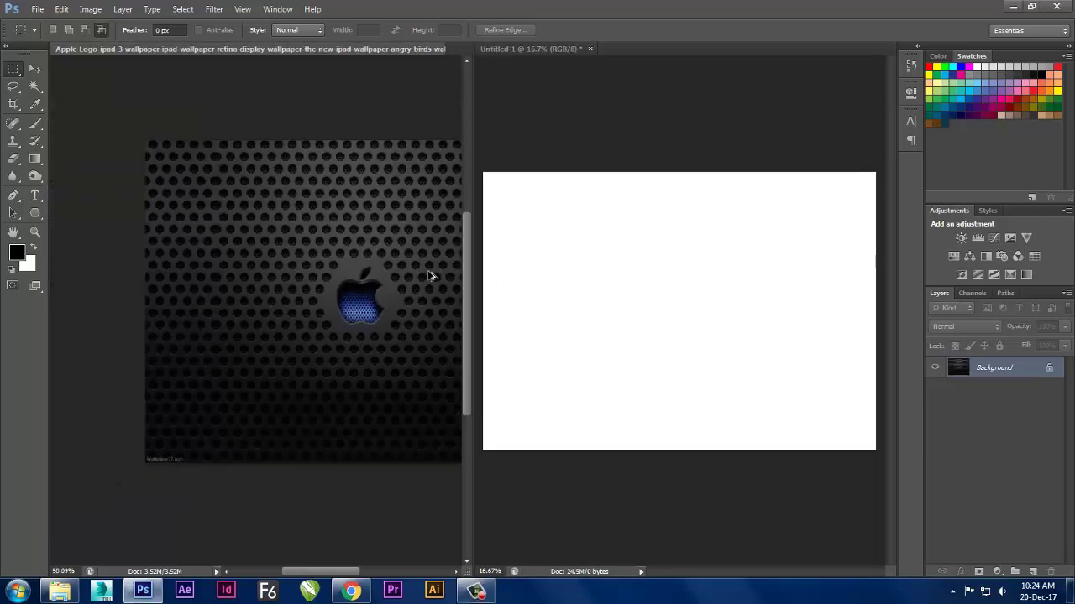
scroll(191, 174, up, 1)
scroll(191, 177, up, 1)
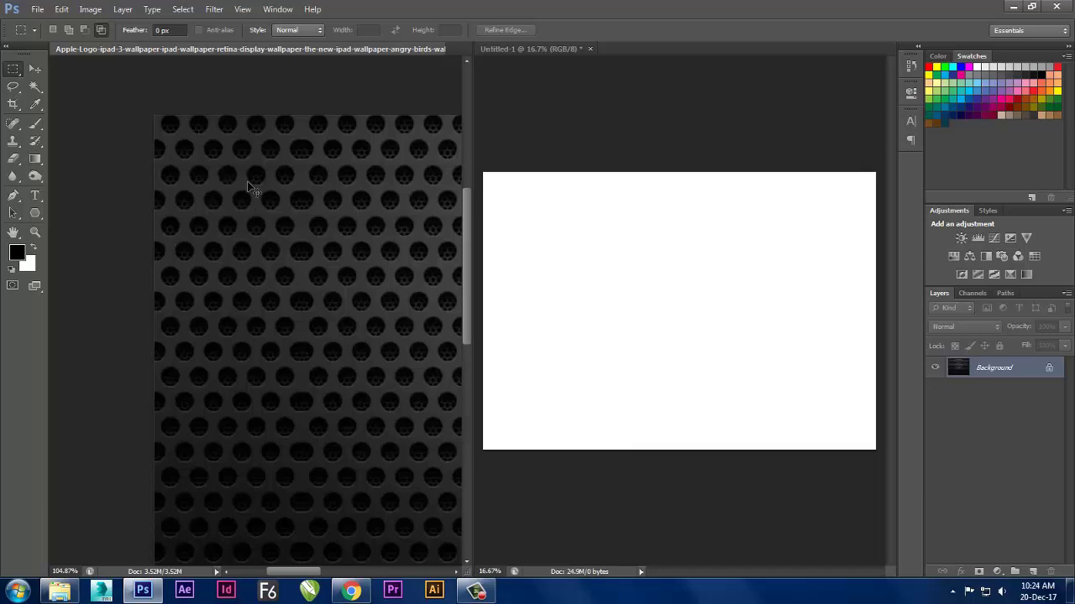
scroll(206, 272, down, 2)
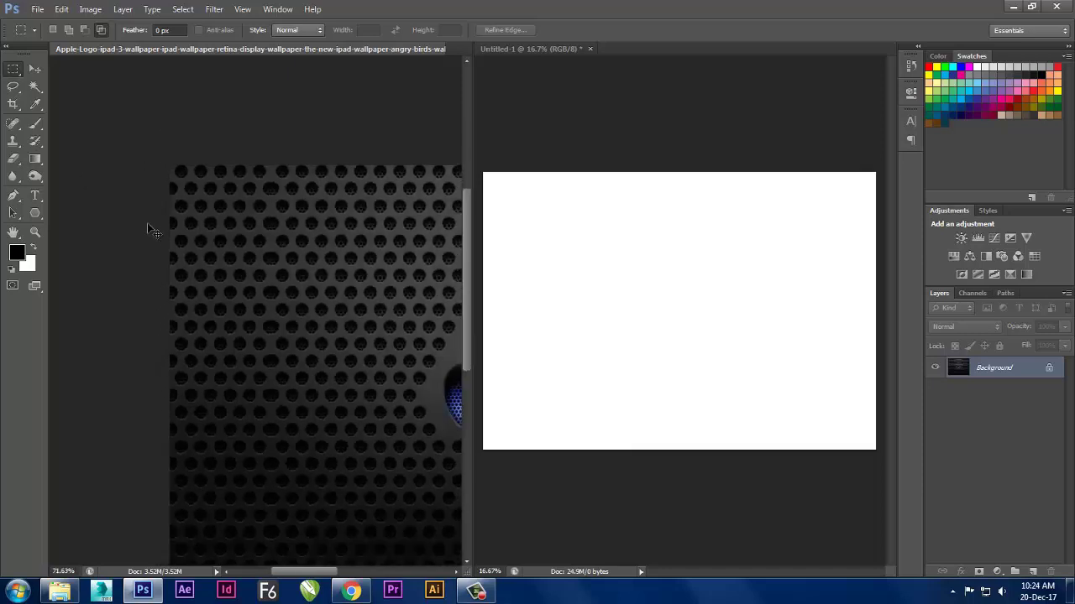
Choose the Elliptical Marquee Tool and make the blank Untitled-1 canvas active.
click(13, 69)
click(75, 78)
click(479, 182)
scroll(473, 185, up, 2)
scroll(506, 173, up, 2)
Draw a small circular selection at the canvas top-left, redrawing it once.
scroll(521, 170, up, 2)
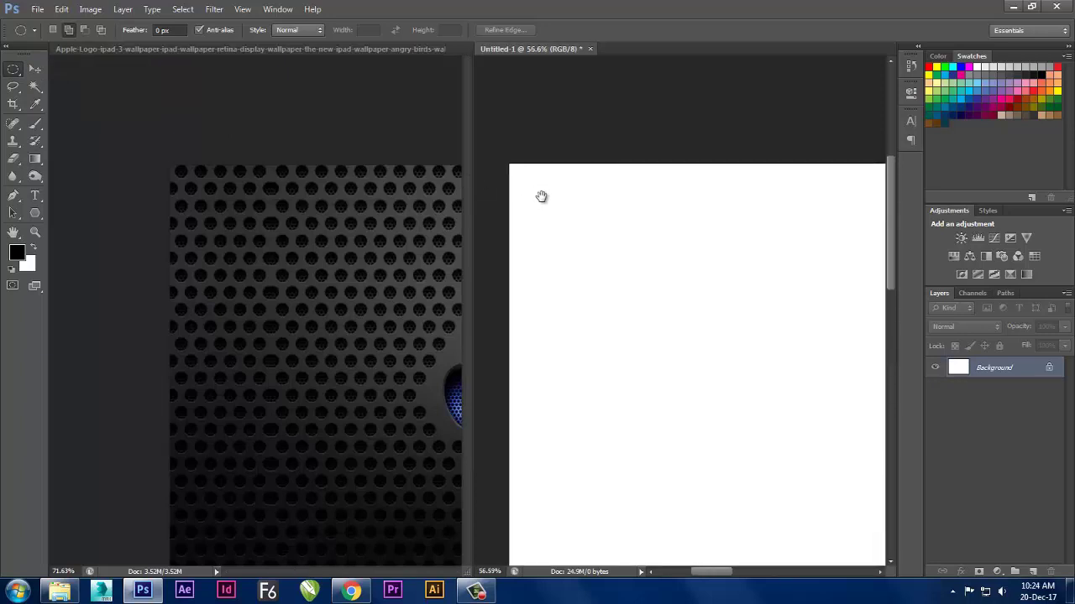
scroll(520, 177, up, 2)
drag(500, 157, 534, 182)
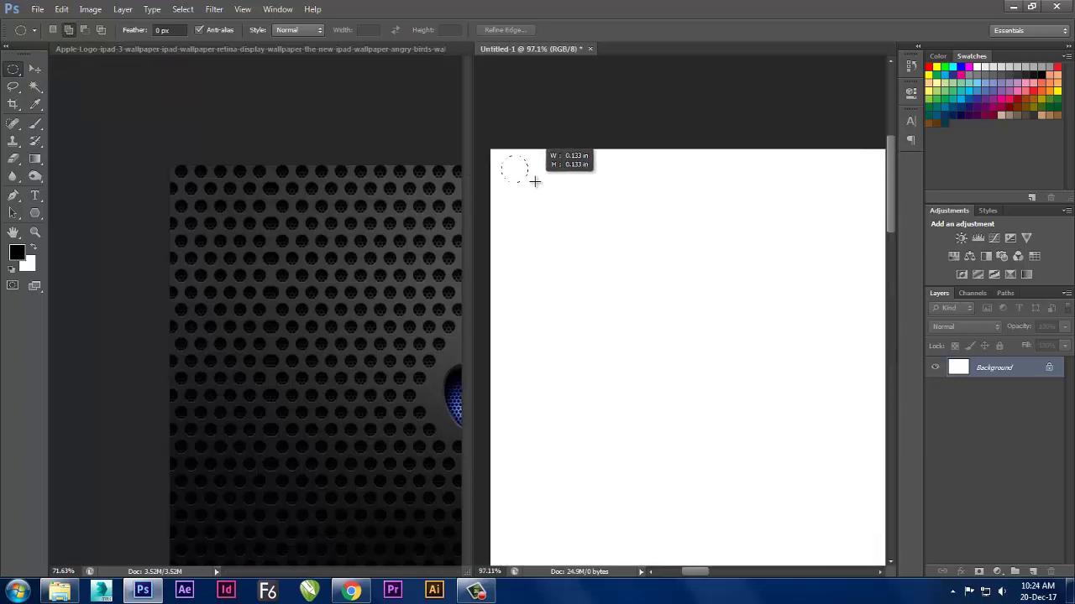
scroll(506, 210, down, 4)
scroll(506, 208, down, 2)
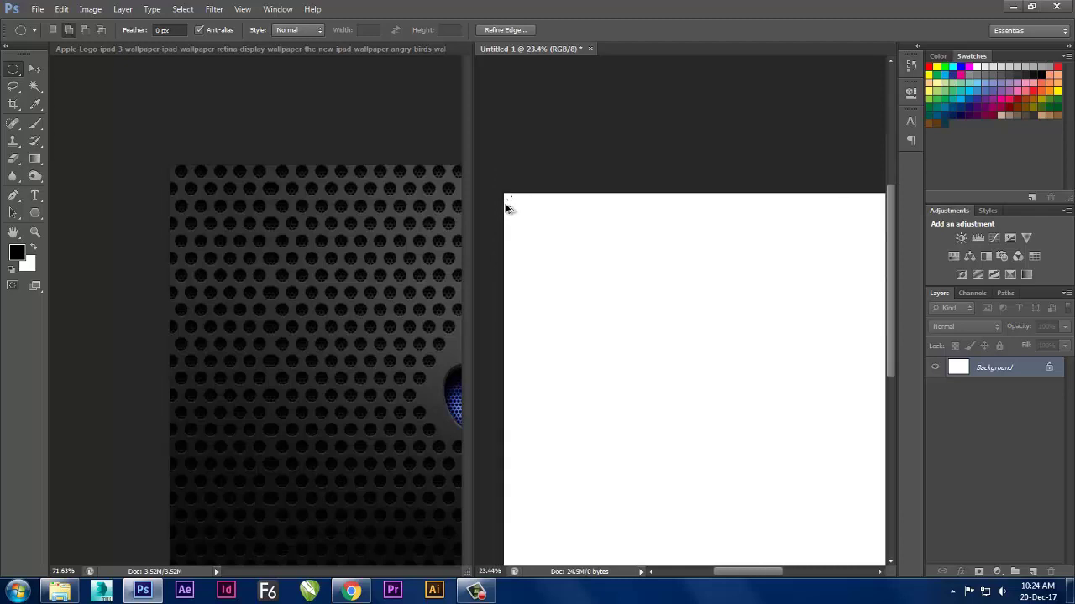
scroll(506, 206, down, 1)
scroll(506, 204, down, 2)
scroll(508, 206, down, 1)
scroll(495, 189, up, 3)
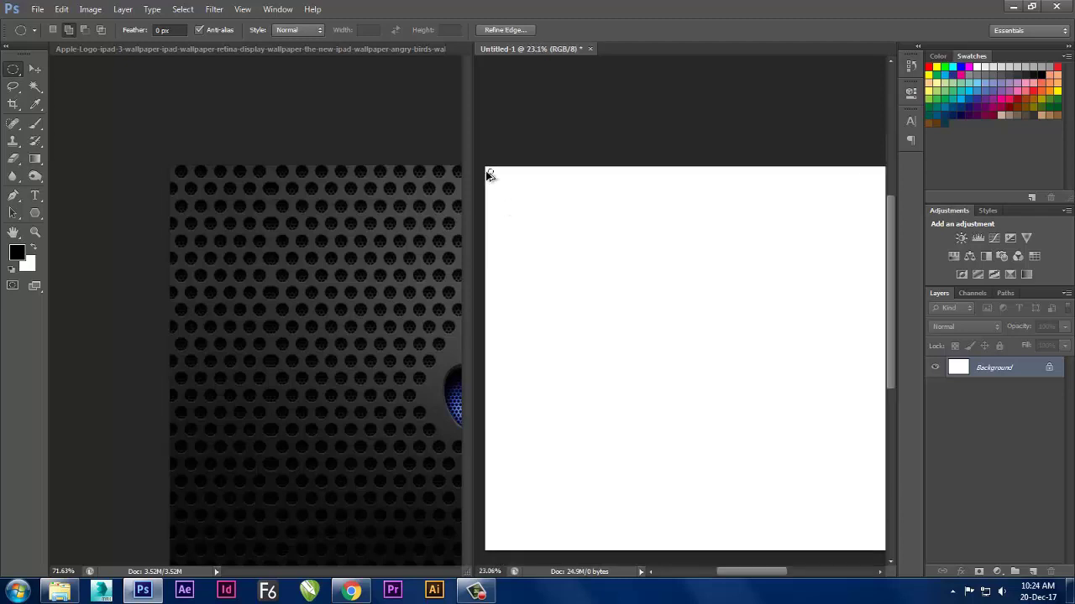
scroll(491, 175, up, 3)
scroll(492, 175, up, 2)
click(496, 173)
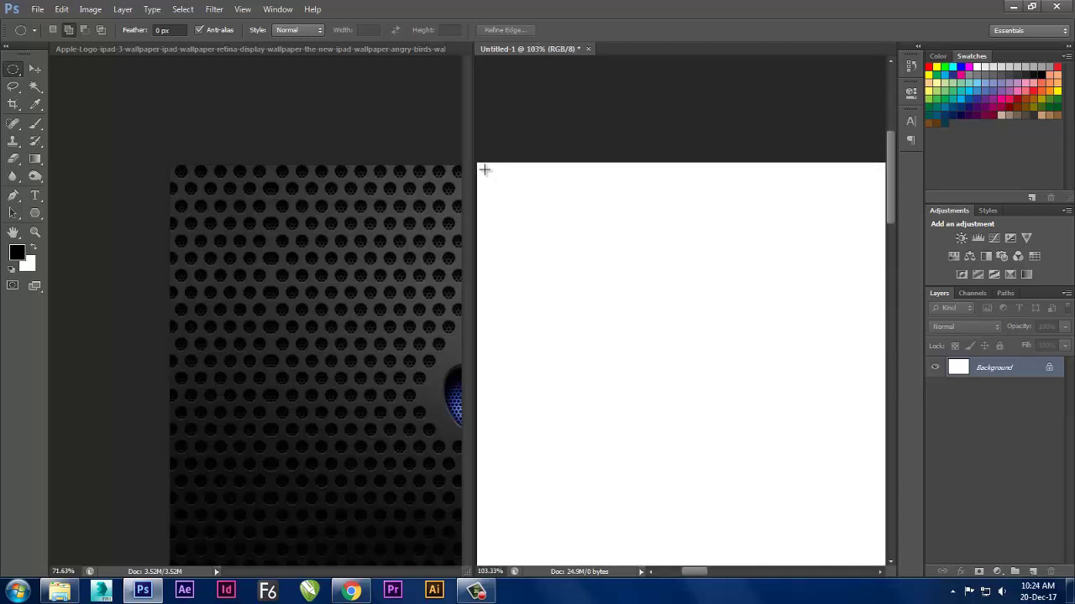
drag(485, 170, 537, 199)
Scale the circular selection up to about 191% with Transform Selection.
scroll(529, 220, down, 3)
scroll(529, 218, down, 2)
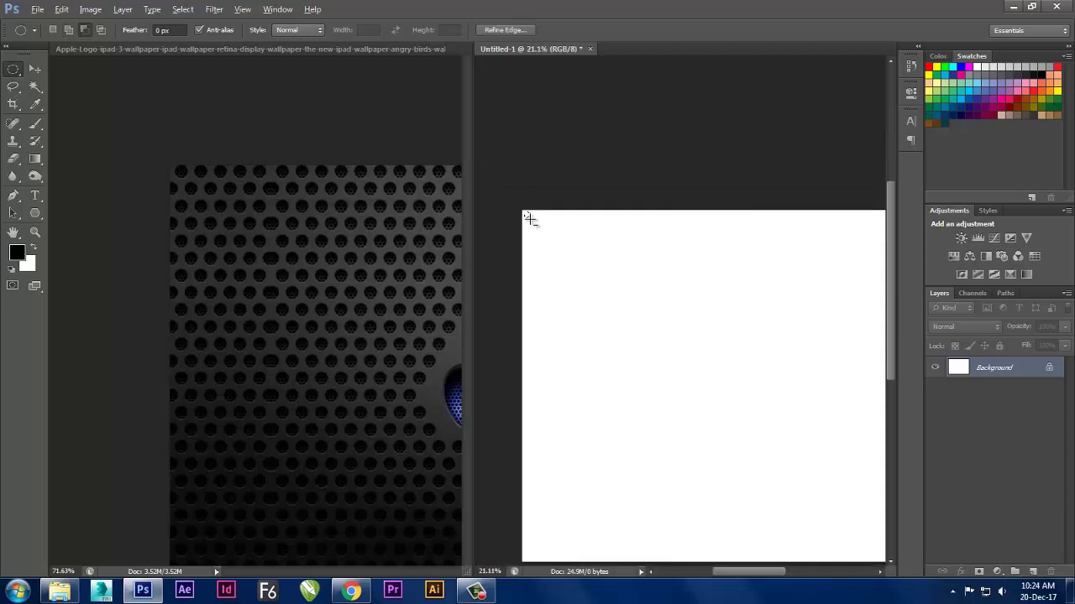
scroll(530, 220, up, 1)
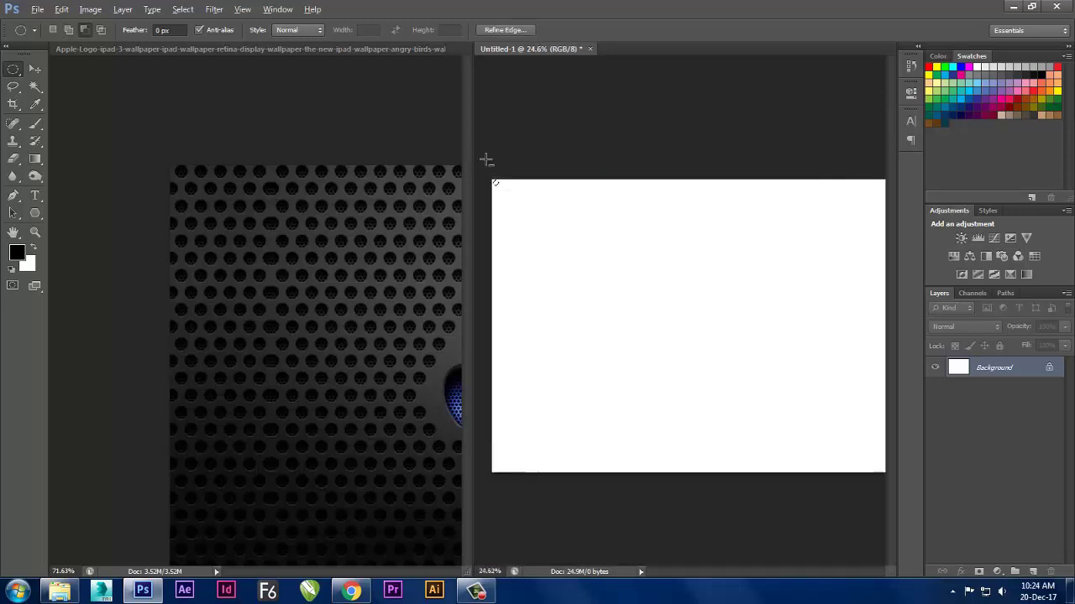
scroll(495, 185, up, 4)
scroll(503, 211, up, 1)
key(ctrl+t)
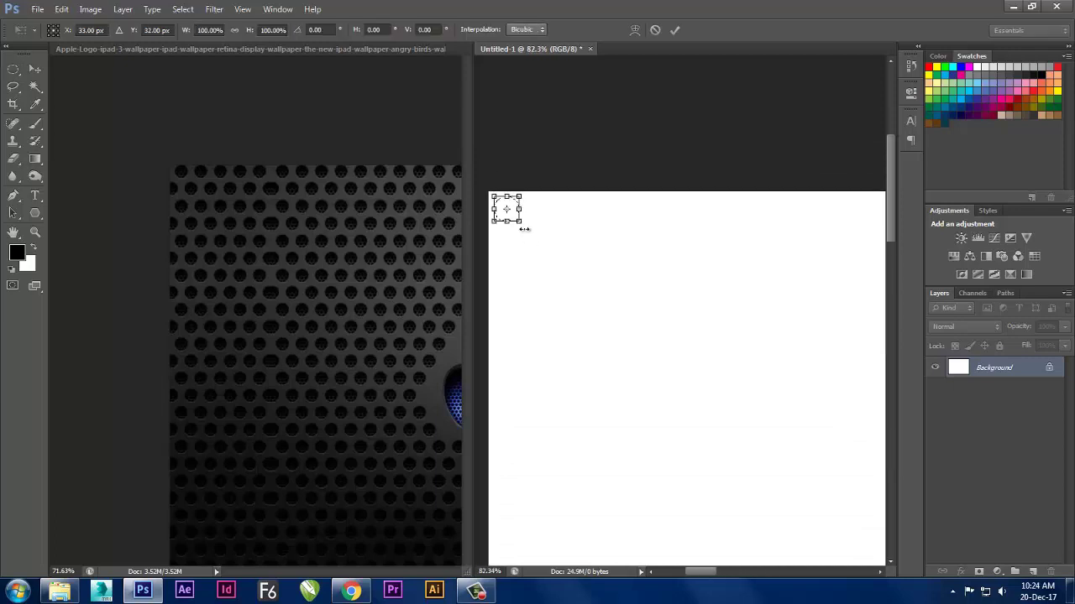
drag(524, 228, 532, 234)
key(Return)
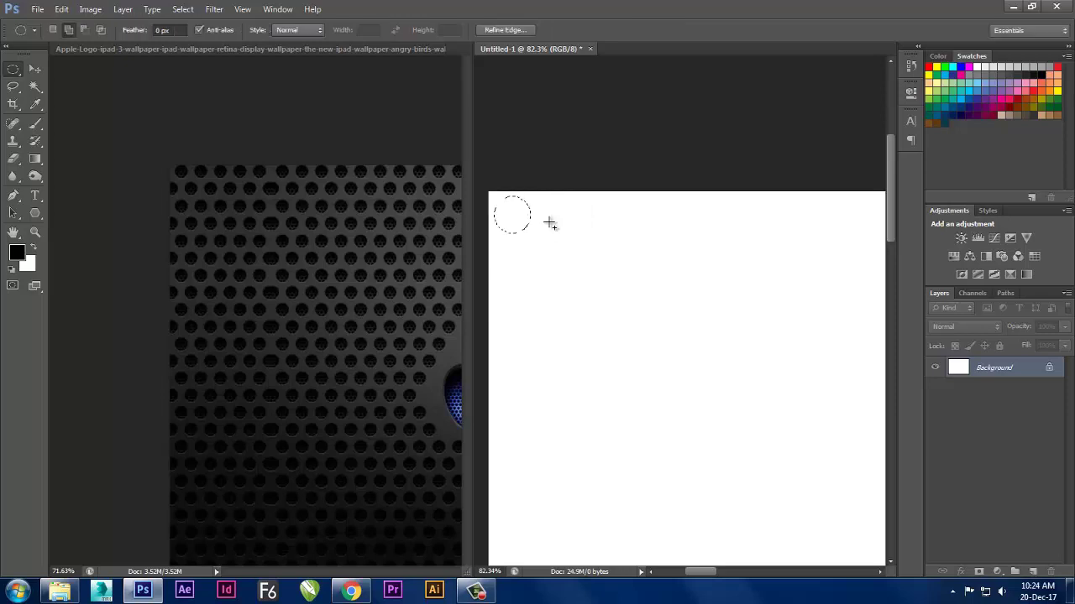
scroll(550, 223, down, 3)
scroll(568, 223, down, 2)
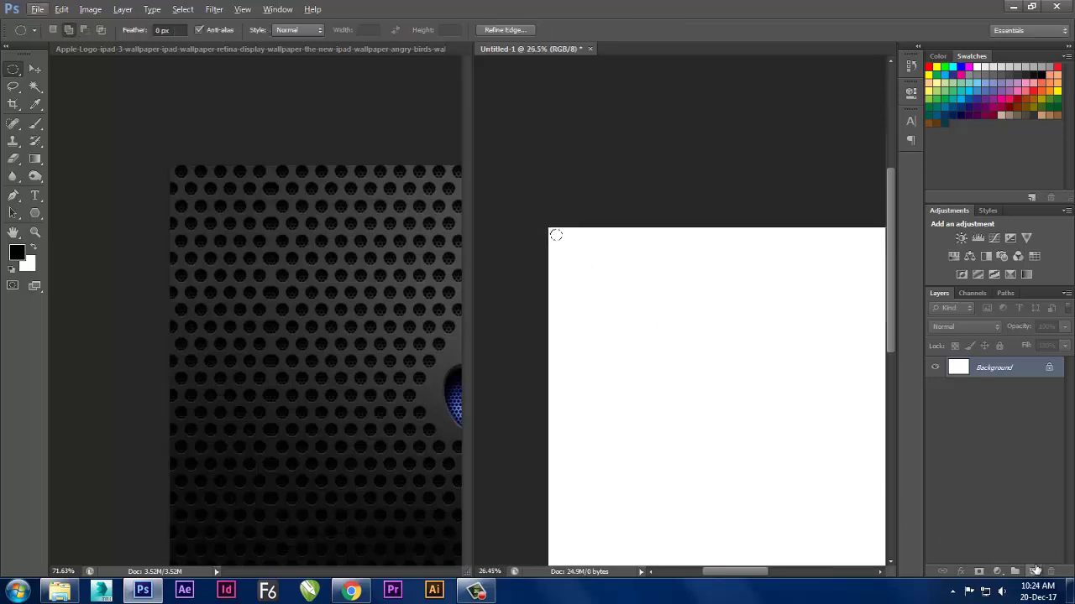
Add a new Layer 1 holding the black-filled circle and deselect it.
click(1033, 571)
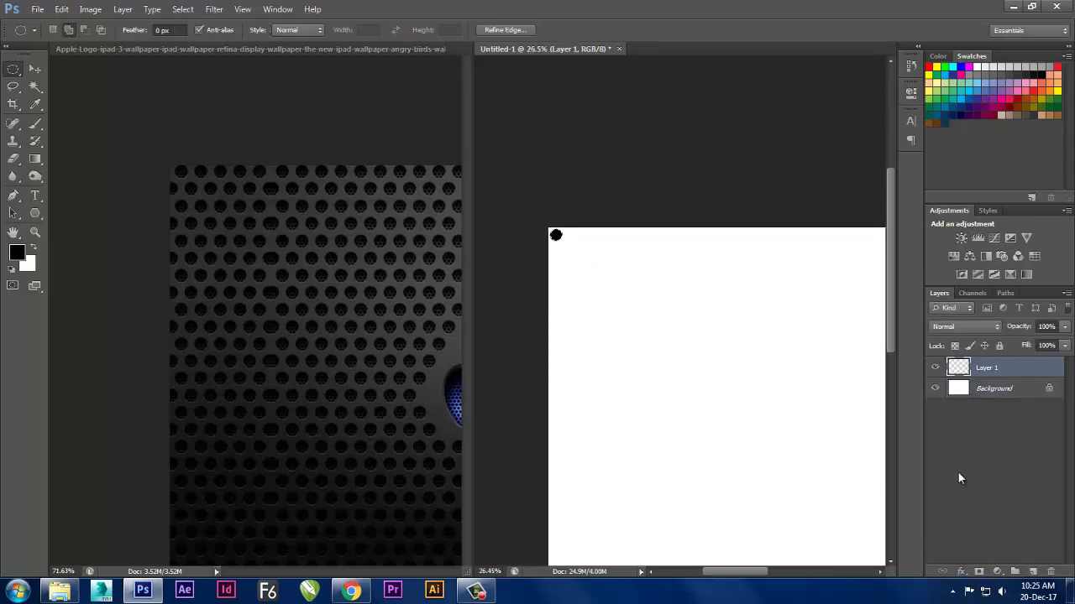
key(ctrl+d)
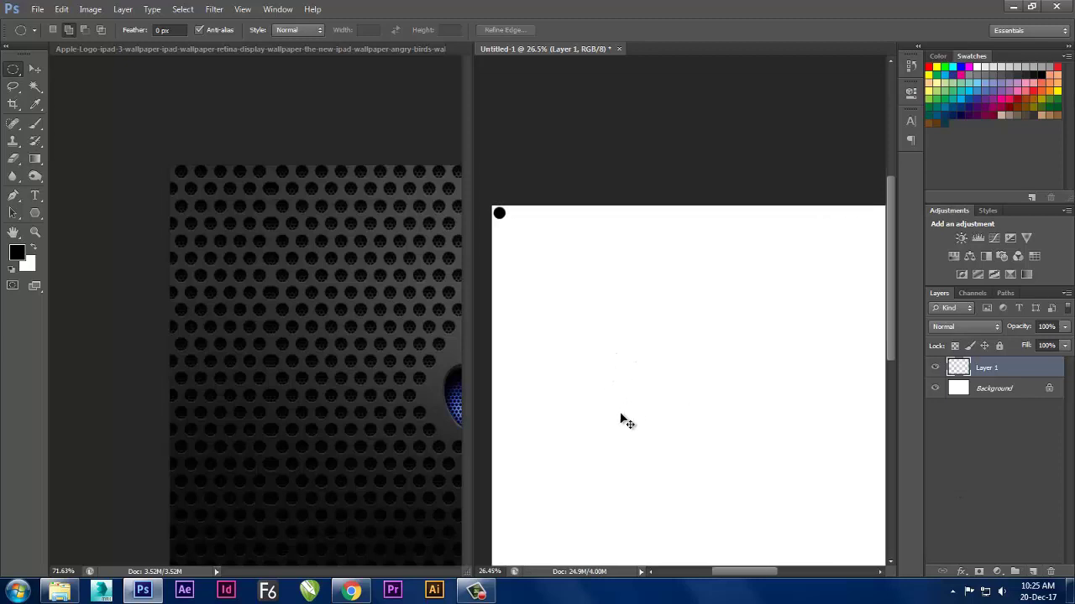
scroll(613, 424, down, 2)
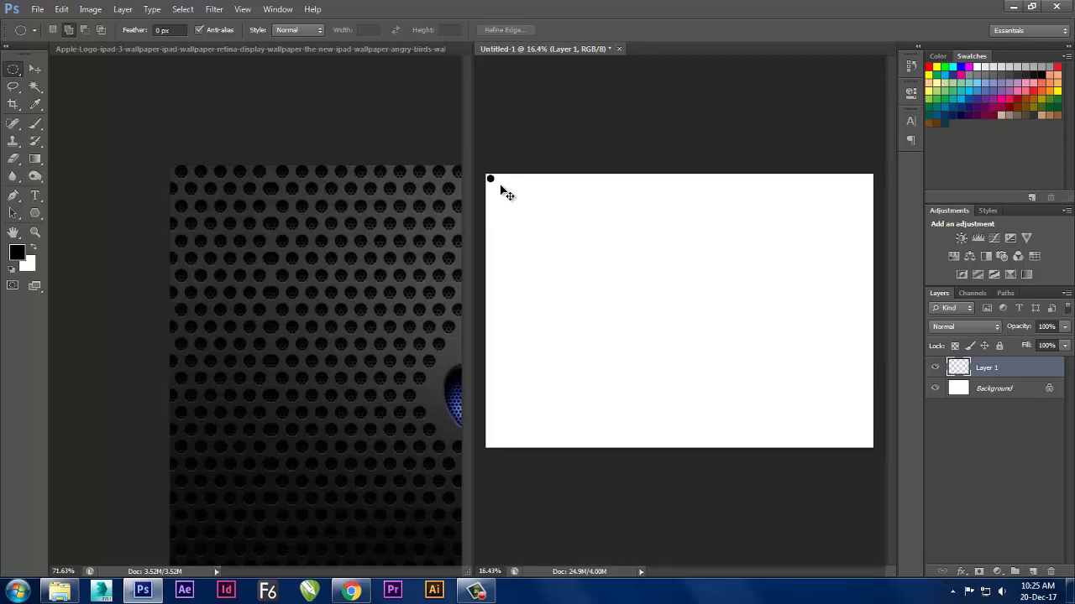
Enlarge the black dot into a bigger circle with Free Transform.
key(ctrl+t)
drag(494, 181, 501, 187)
key(Return)
scroll(474, 168, up, 4)
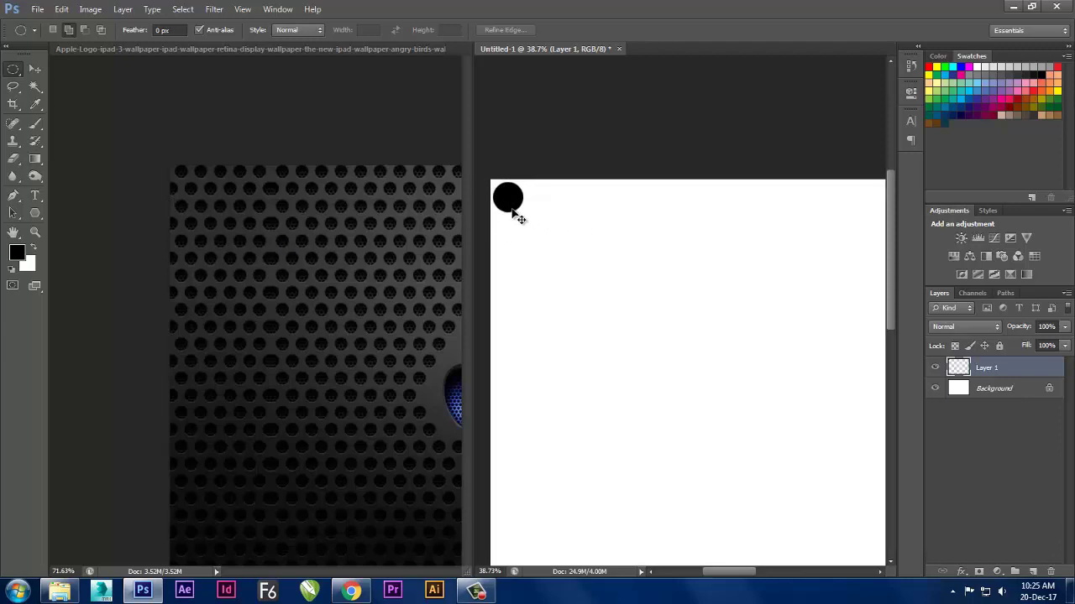
Place a duplicate black circle just to the right of the first one.
key(ctrl+t)
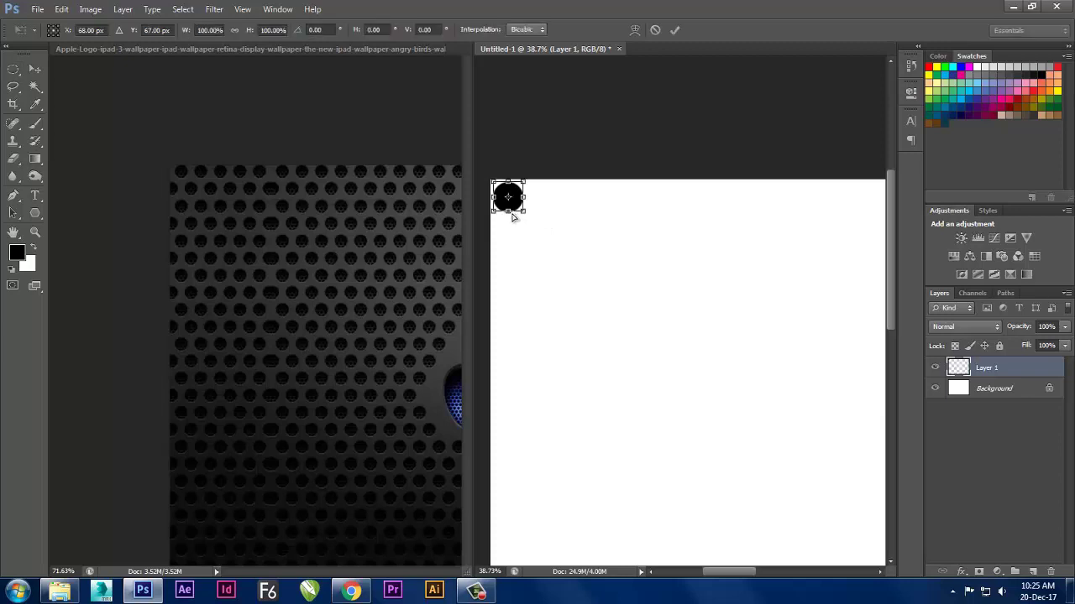
drag(518, 206, 568, 205)
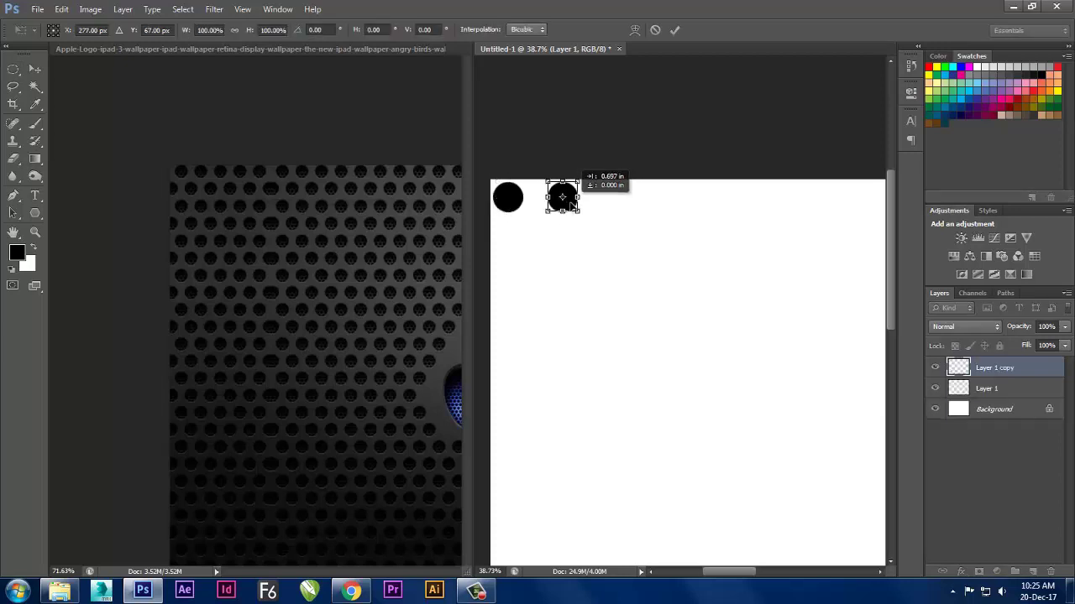
key(Return)
key(ctrl+e)
key(m)
key(ctrl+minus)
key(ctrl+minus)
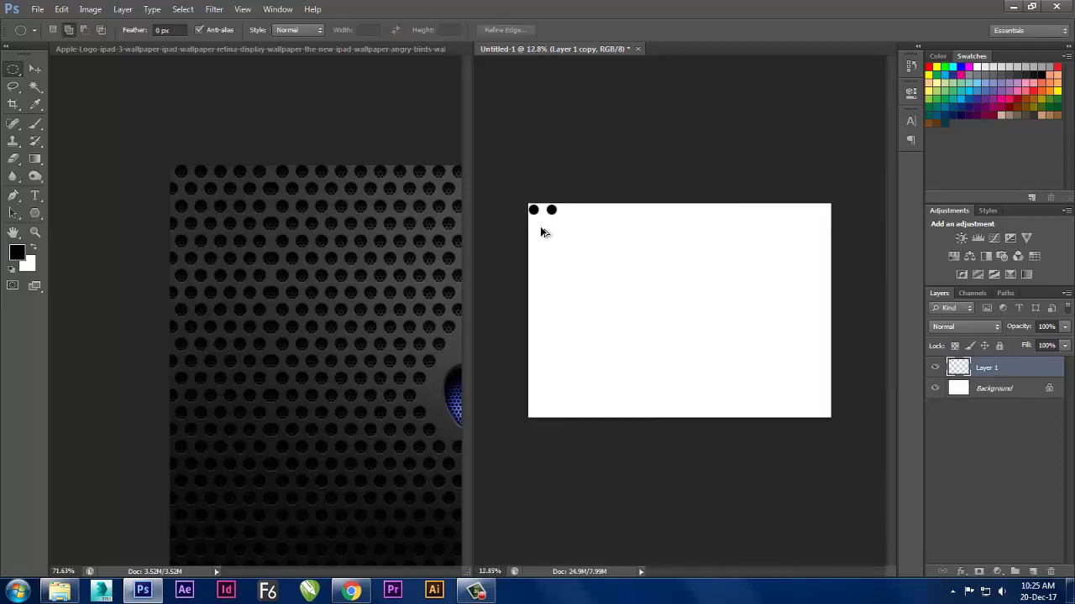
Repeat the duplicate-and-shift with Ctrl+Alt+Shift+T until dots span the top edge.
key(ctrl+alt+shift+t)
key(ctrl+alt+shift+t)
key(ctrl+alt+shift+t)
key(ctrl+alt+shift+t)
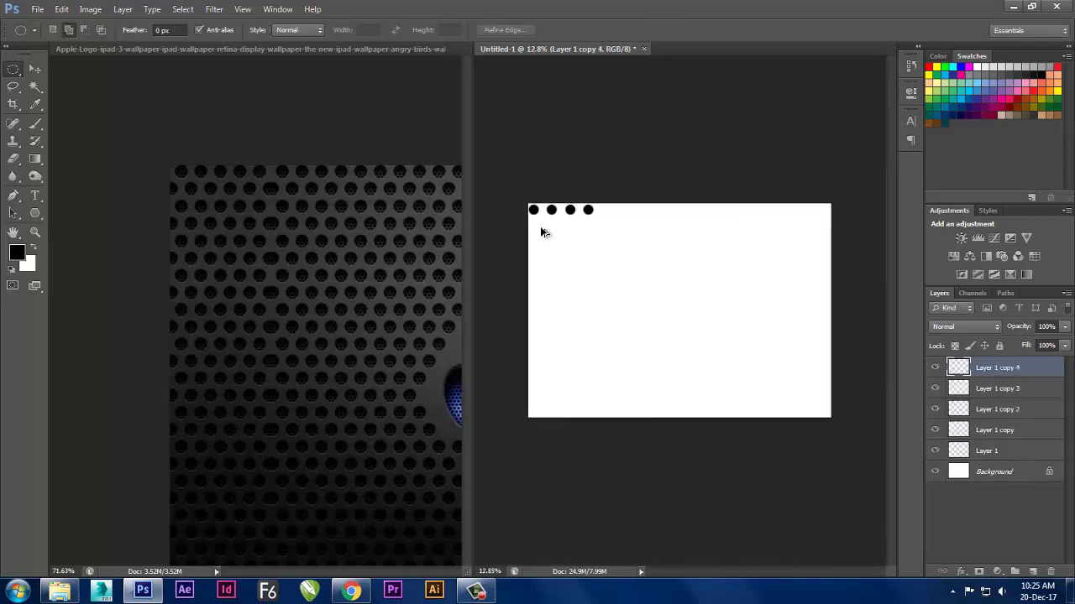
key(ctrl+alt+shift+t)
key(ctrl+alt+shift+t)
key(ctrl+alt+shift+t)
key(ctrl+alt+shift+t)
key(ctrl+alt+shift+t)
key(ctrl+alt+shift+t)
key(ctrl+alt+shift+t)
key(ctrl+alt+shift+t)
key(ctrl+alt+shift+t)
key(ctrl+alt+shift+t)
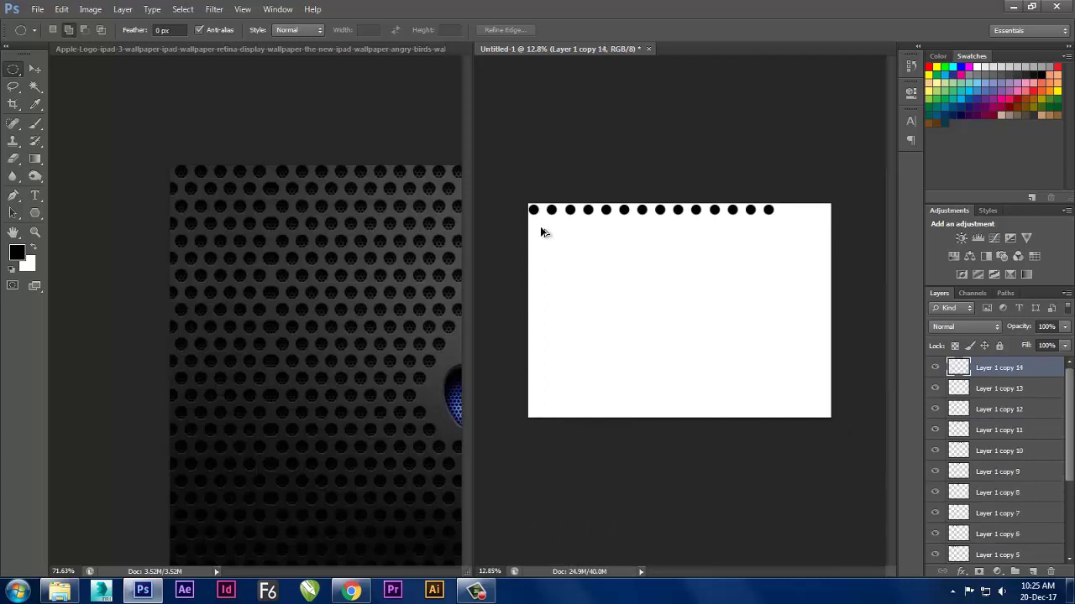
key(ctrl+alt+shift+t)
key(ctrl+alt+shift+t)
key(ctrl+alt+shift+t)
key(ctrl+alt+shift+t)
key(ctrl+alt+shift+t)
key(ctrl+alt+shift+t)
key(ctrl+alt+shift+t)
key(ctrl+alt+shift+t)
key(ctrl+alt+shift+t)
key(ctrl+alt+shift+t)
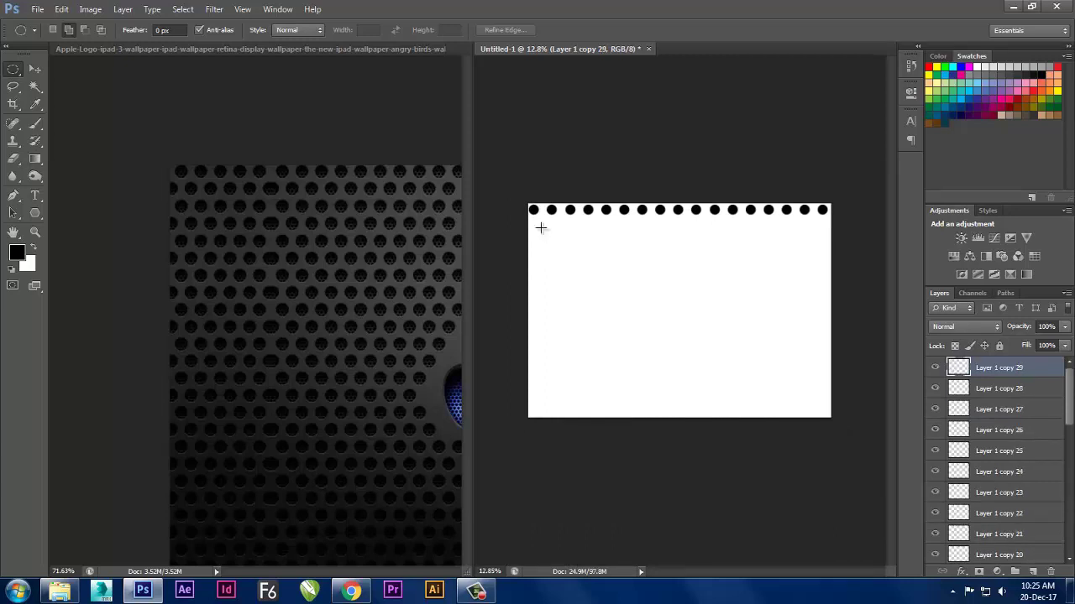
scroll(1013, 385, down, 3)
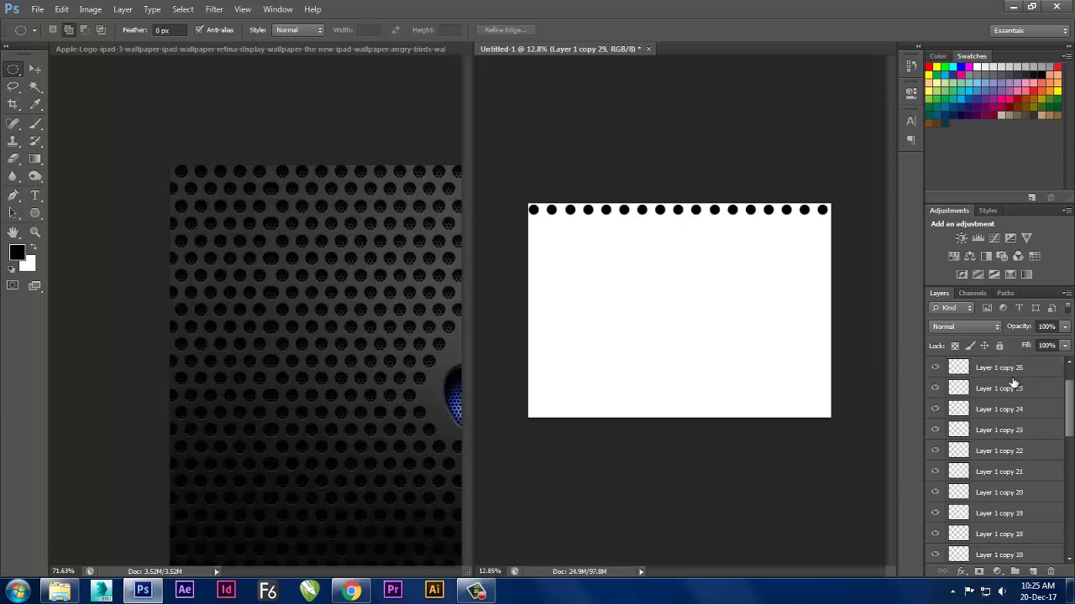
scroll(1013, 383, down, 3)
scroll(1013, 382, down, 3)
scroll(1013, 383, down, 1)
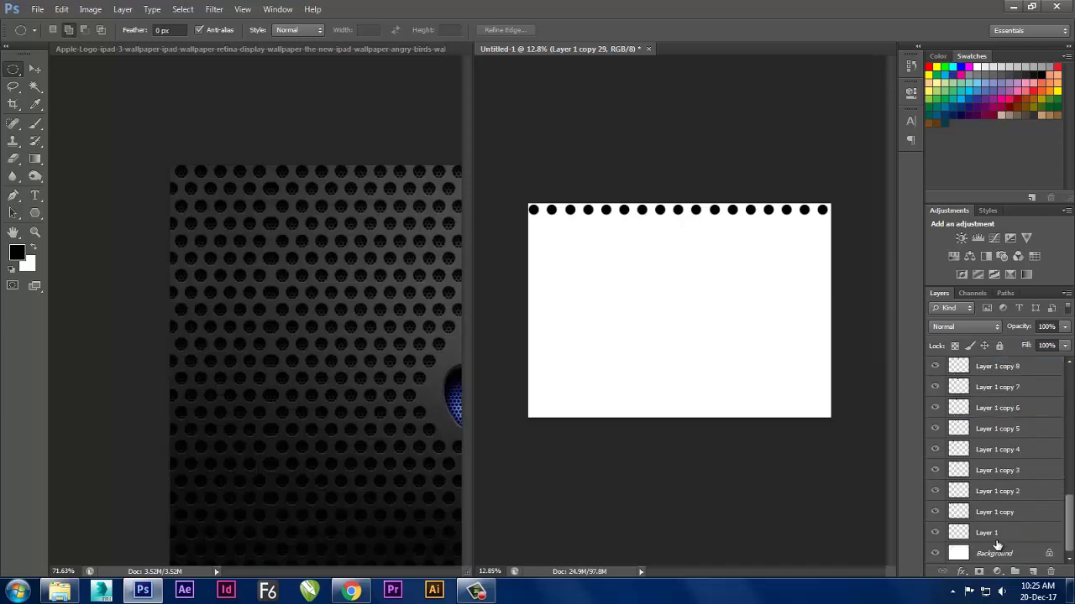
Merge all the dot layers into one layer, Layer 1 copy 29.
shift+click(999, 534)
right_click(1001, 535)
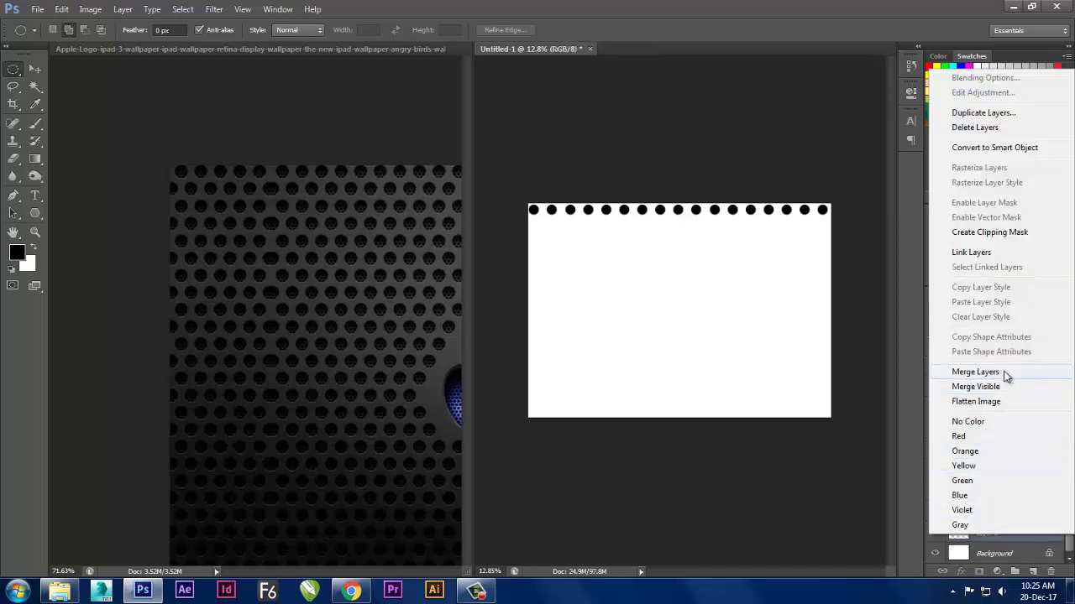
click(1006, 376)
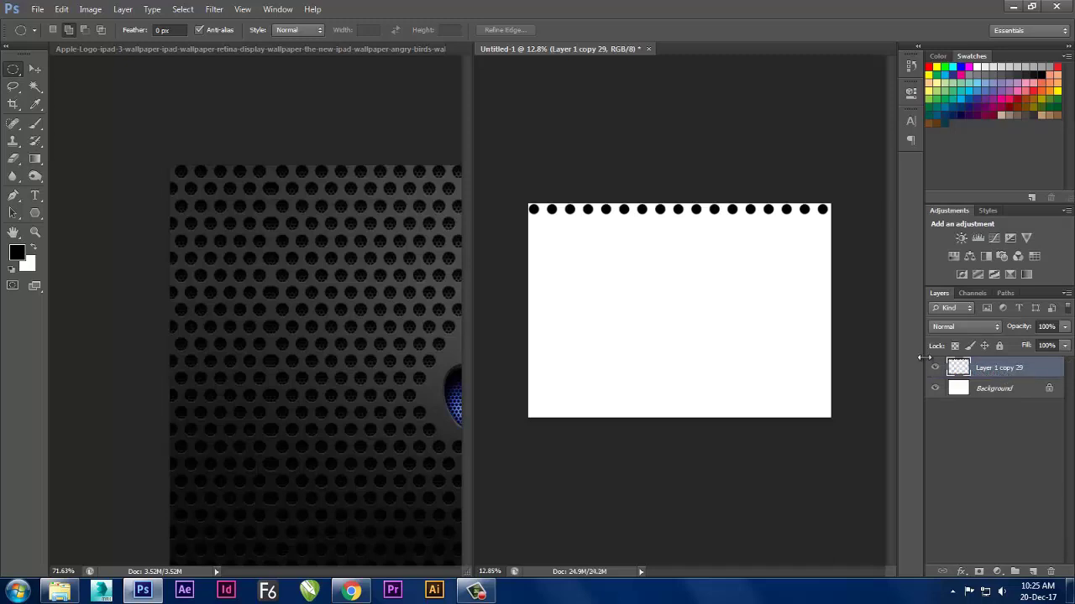
Duplicate the dot row, offset it down and sideways to stagger it, and merge down.
key(ctrl+alt+t)
scroll(552, 206, up, 2)
scroll(553, 209, up, 1)
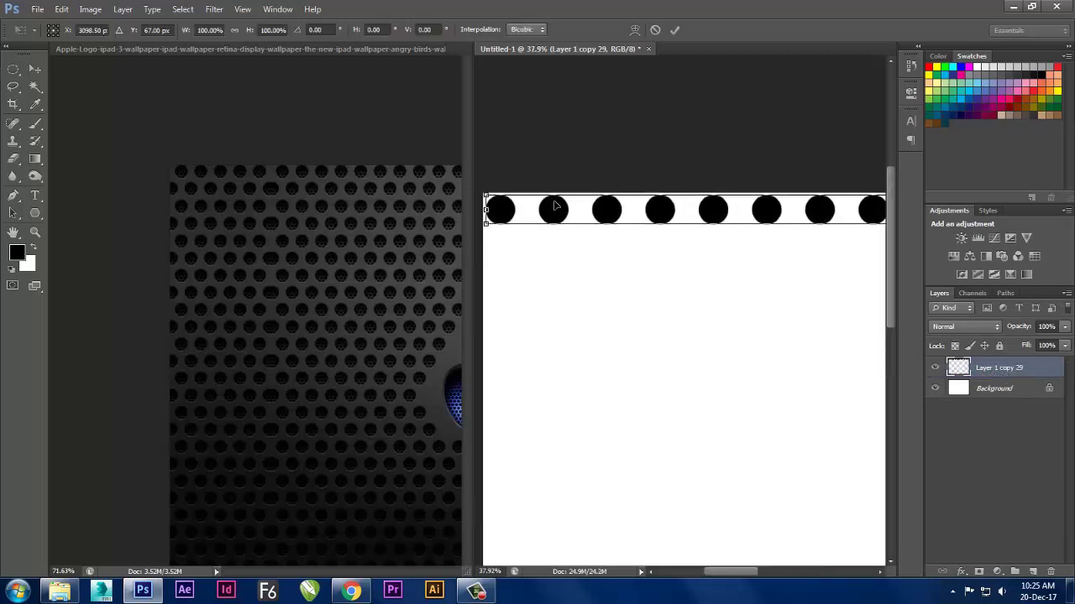
drag(552, 220, 532, 241)
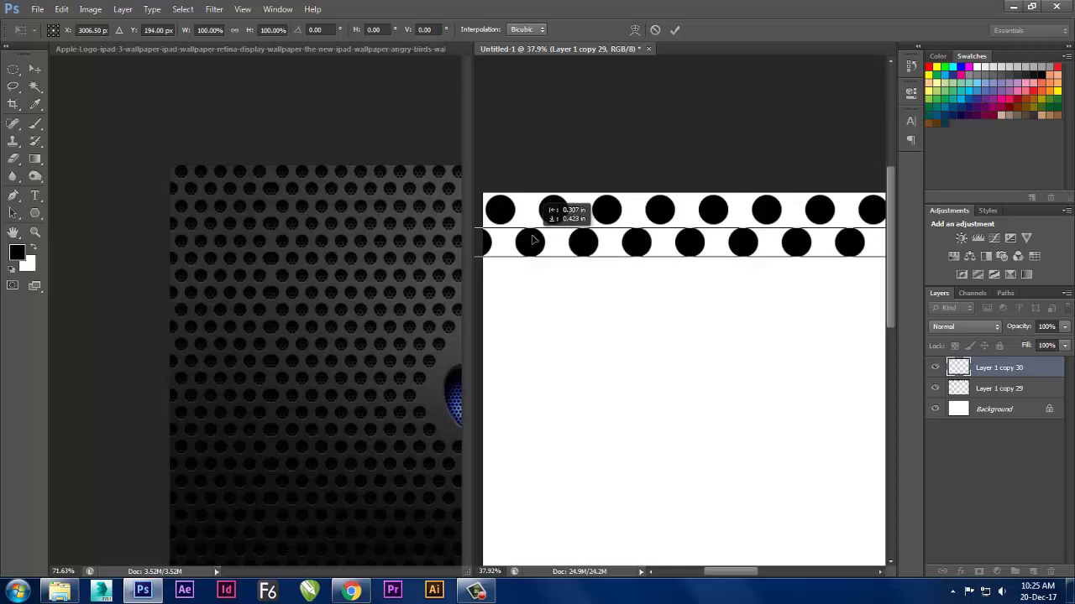
scroll(526, 252, down, 1)
scroll(526, 260, down, 1)
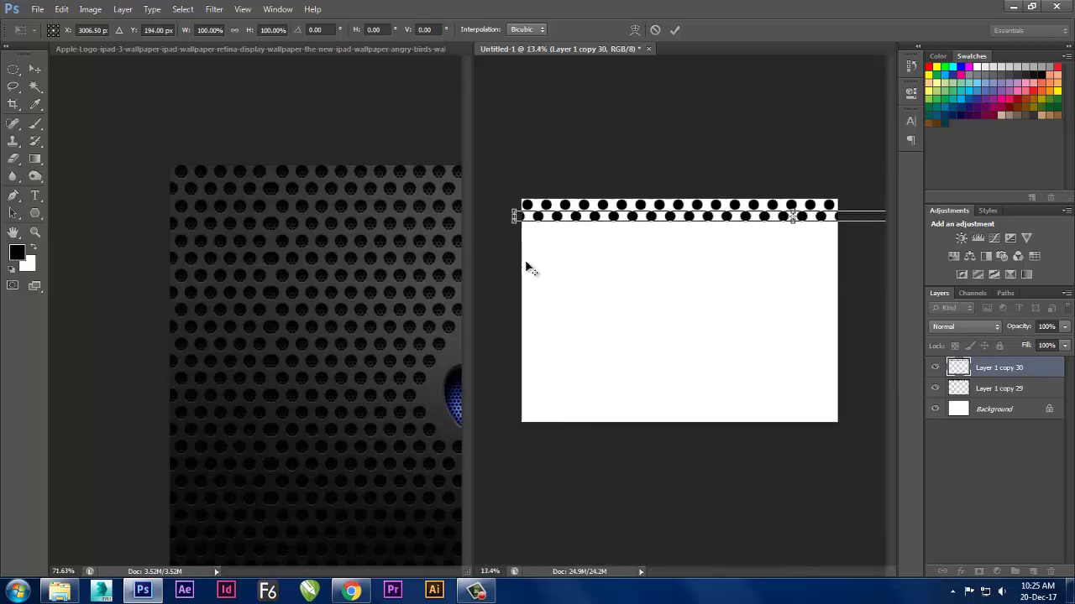
key(Return)
key(ctrl+e)
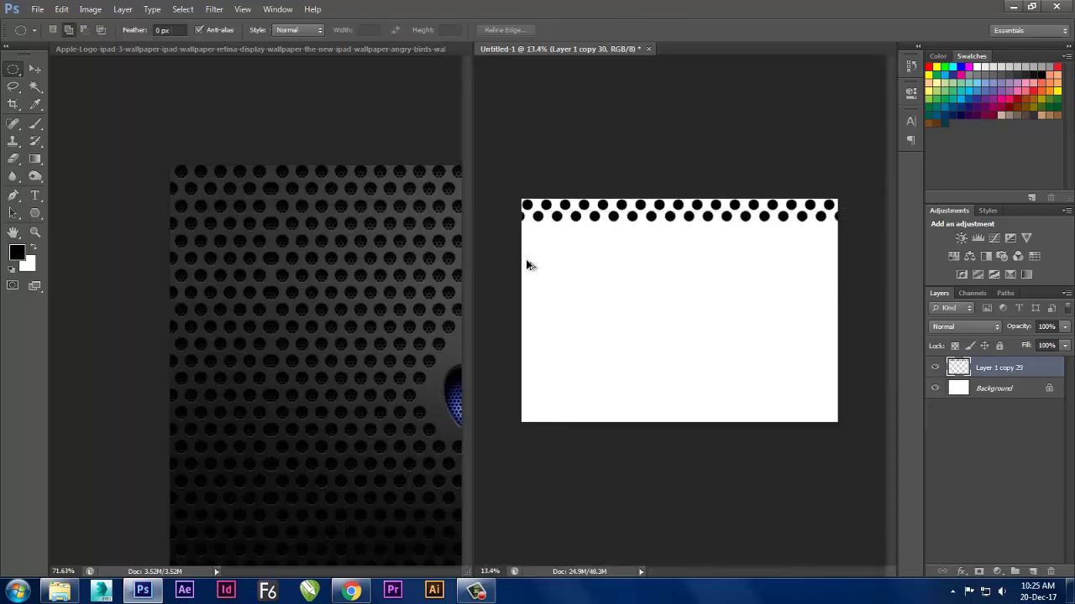
Repeat the staggered rows until the canvas is filled, then select all row layers.
key(ctrl+alt+shift+t)
key(ctrl+alt+shift+t)
key(ctrl+alt+shift+t)
key(ctrl+alt+shift+t)
key(ctrl+alt+shift+t)
key(ctrl+alt+shift+t)
key(ctrl+alt+shift+t)
key(ctrl+alt+shift+t)
key(ctrl+alt+shift+t)
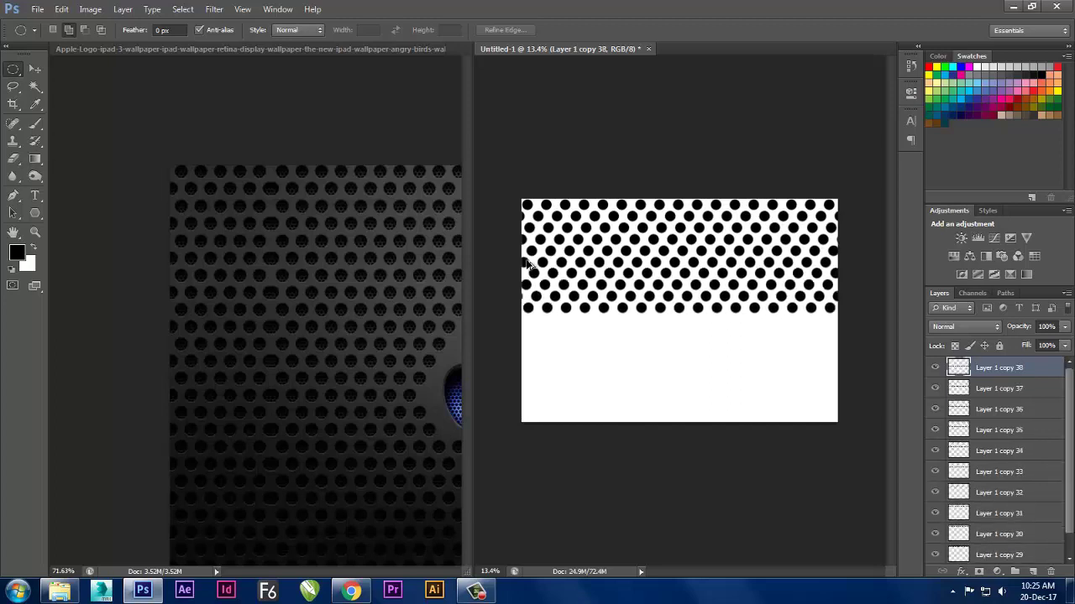
key(ctrl+alt+shift+t)
key(ctrl+alt+shift+t)
key(ctrl+alt+shift+t)
key(ctrl+alt+shift+t)
key(ctrl+alt+shift+t)
key(ctrl+alt+shift+t)
key(ctrl+alt+shift+t)
key(ctrl+alt+shift+t)
key(ctrl+alt+shift+t)
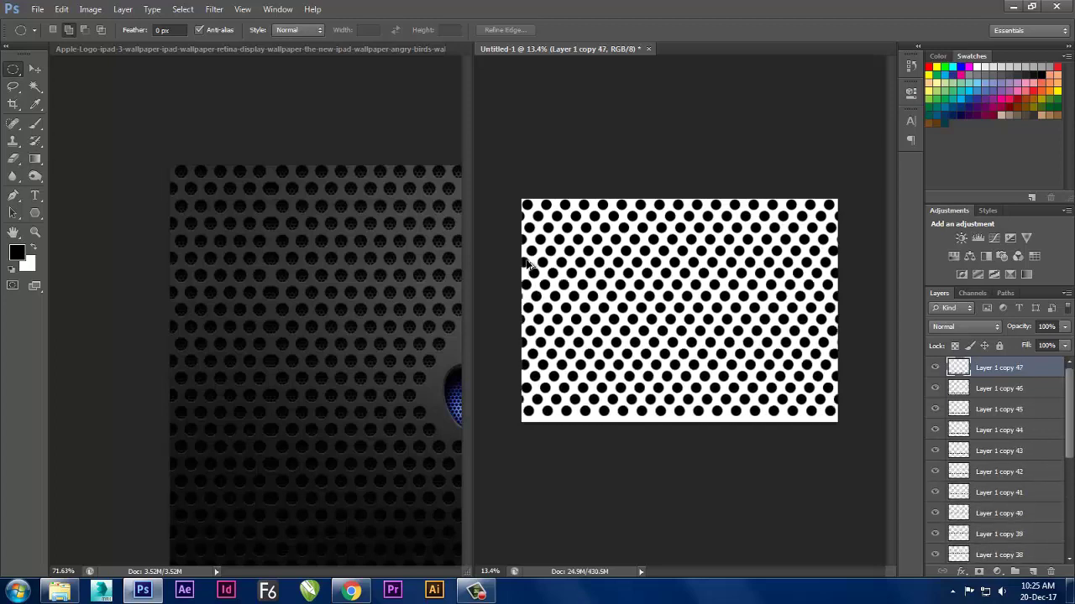
key(ctrl+alt+shift+t)
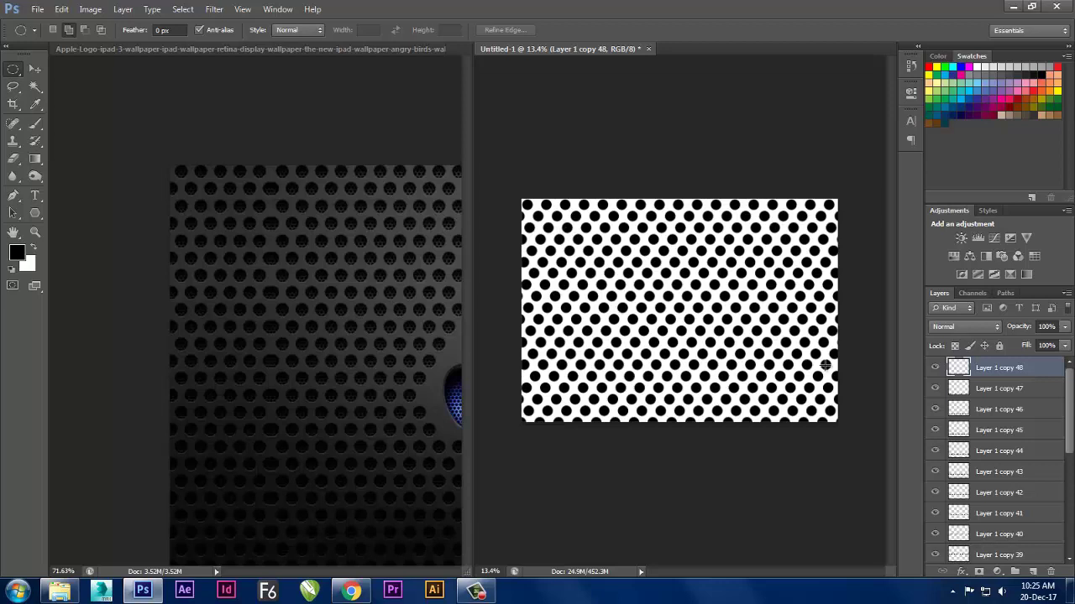
scroll(1059, 472, down, 5)
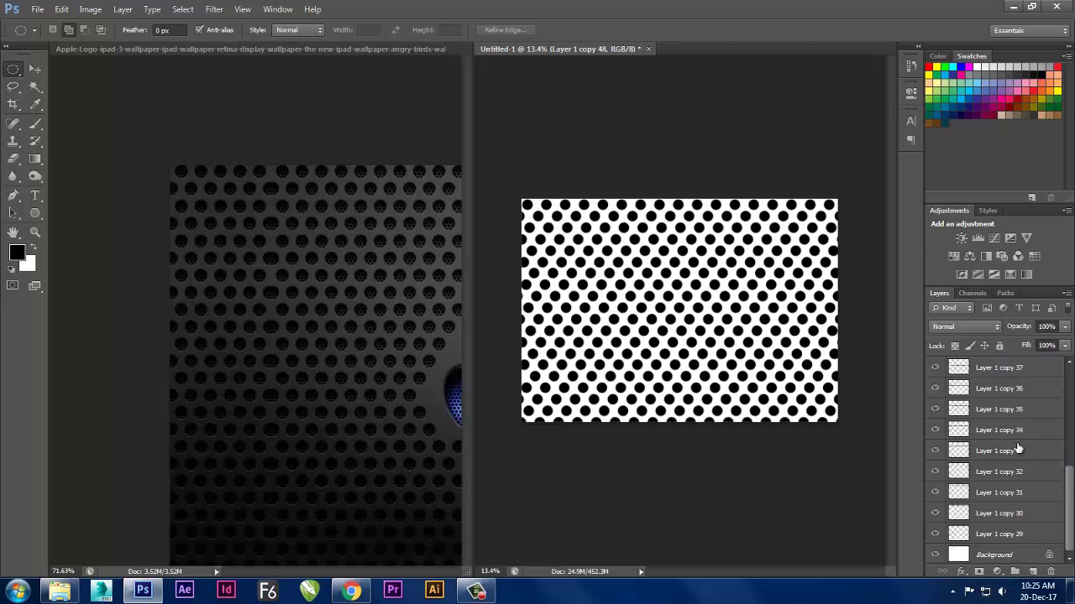
shift+click(1008, 534)
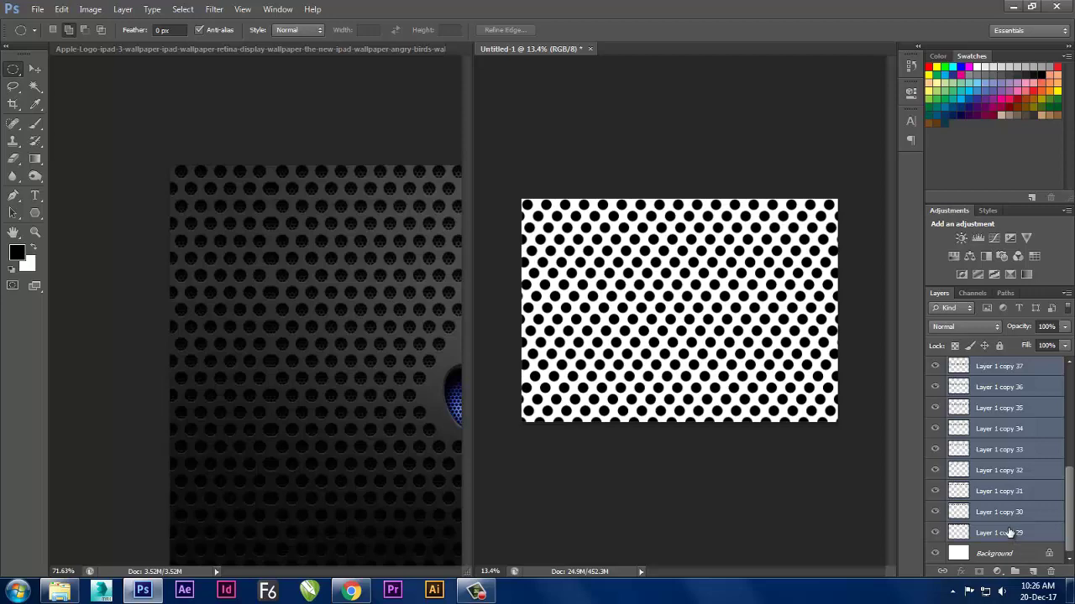
right_click(1012, 514)
Merge the dot rows into one layer and toggle pattern and Background visibility to check it.
click(1001, 351)
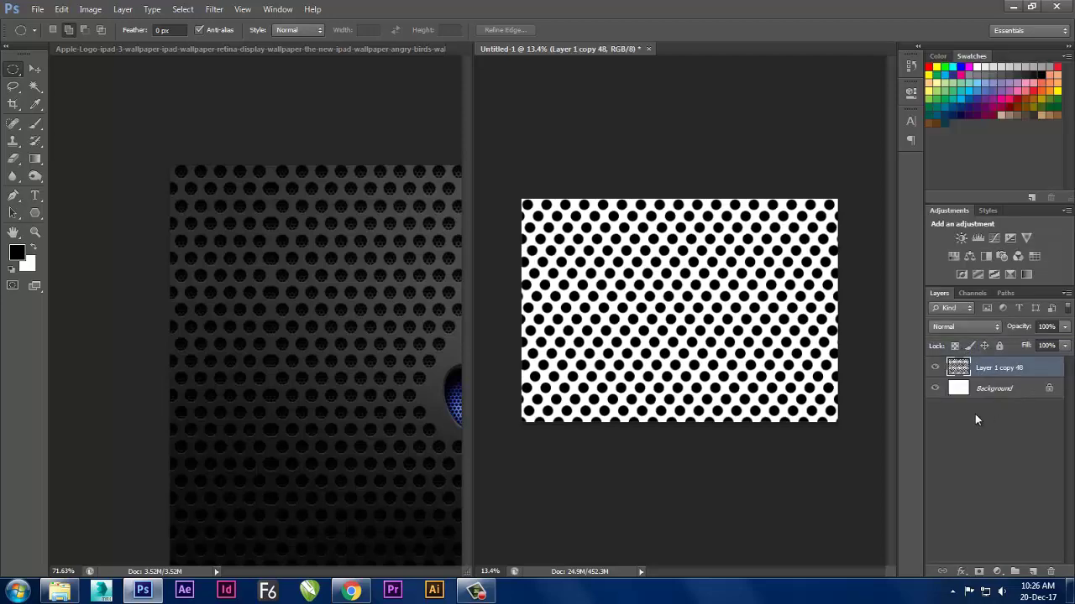
click(935, 367)
click(934, 367)
scroll(543, 313, up, 1)
scroll(543, 313, up, 1)
scroll(546, 307, up, 2)
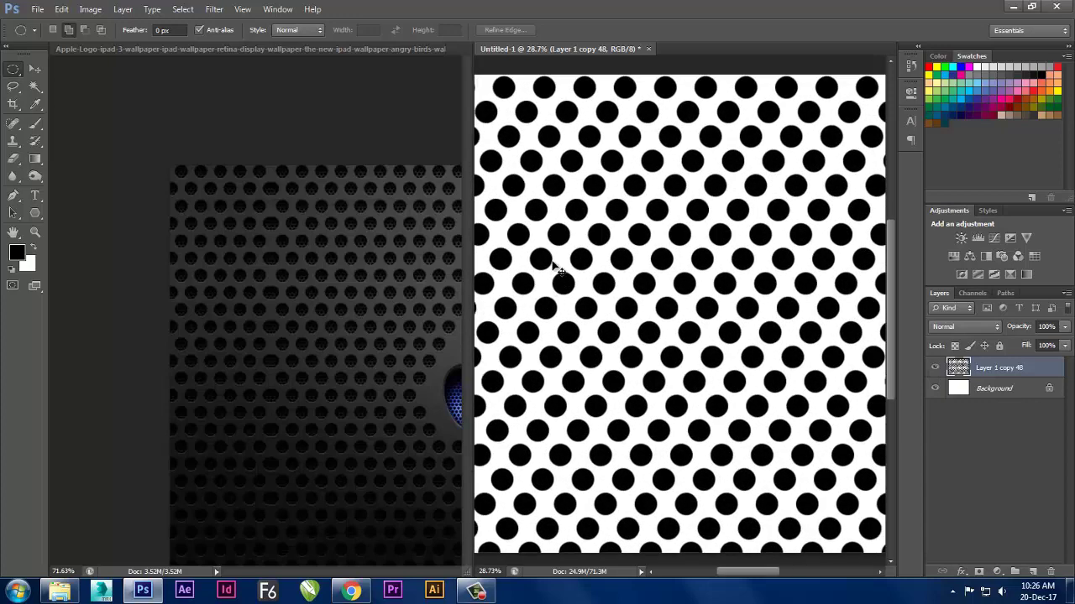
click(935, 388)
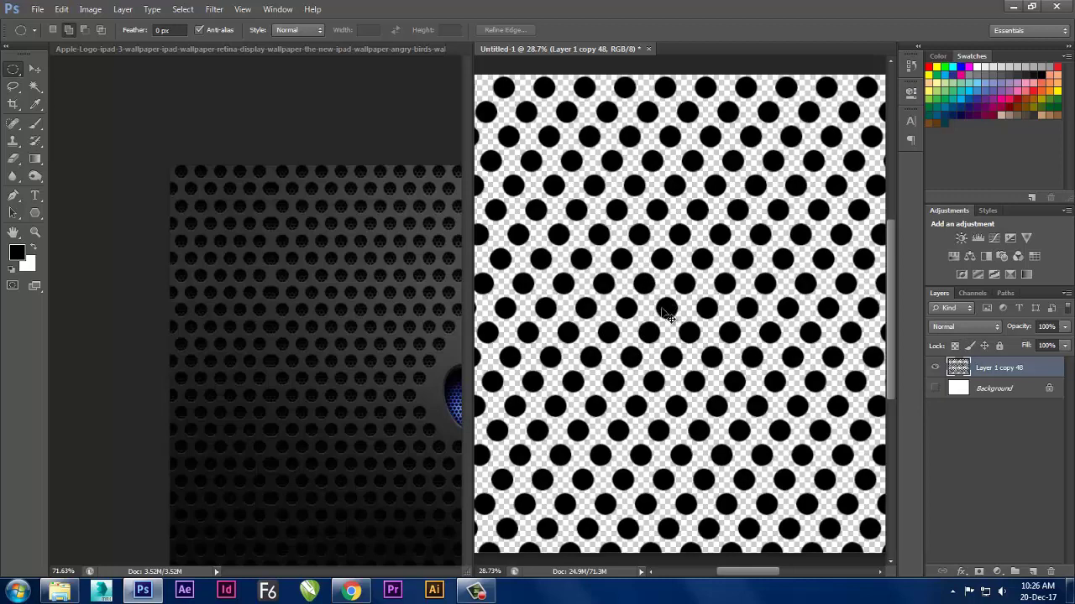
scroll(668, 314, down, 2)
scroll(667, 314, down, 1)
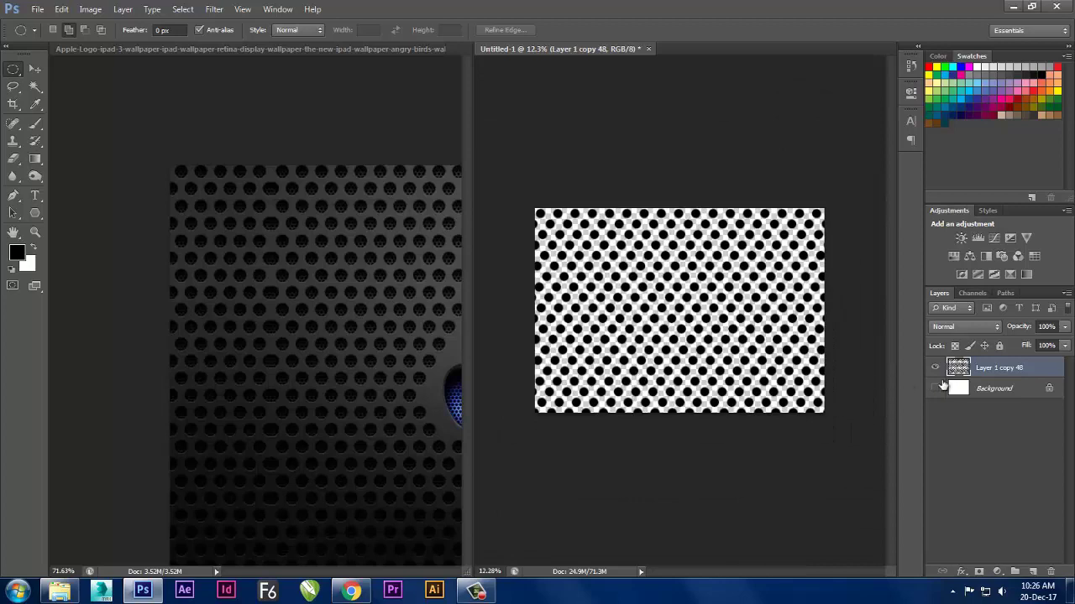
click(936, 388)
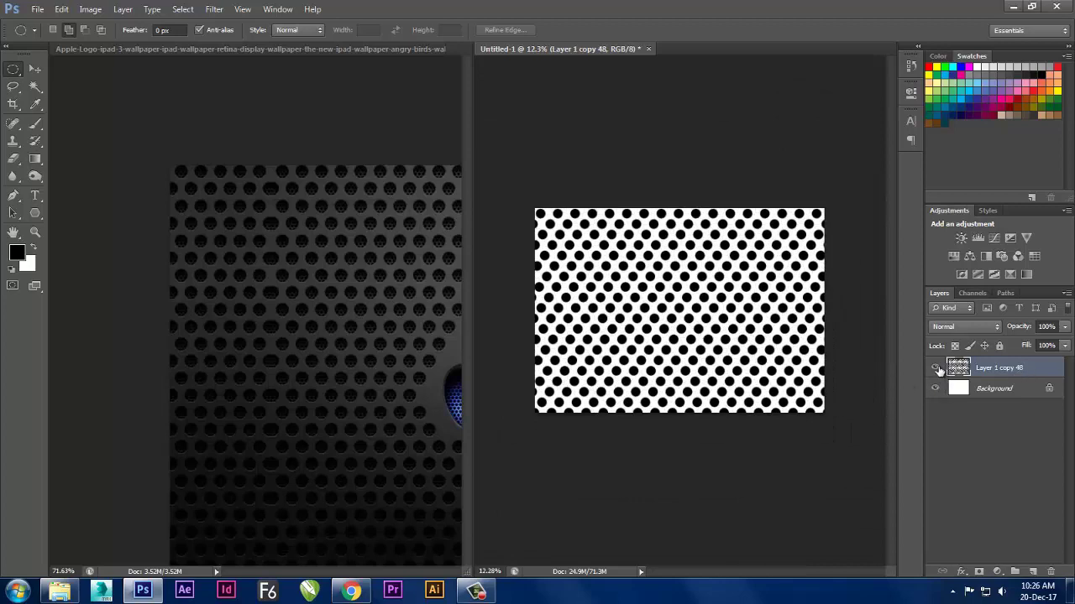
Add a new empty layer above the pattern and switch to the Apple-logo wallpaper.
click(1032, 570)
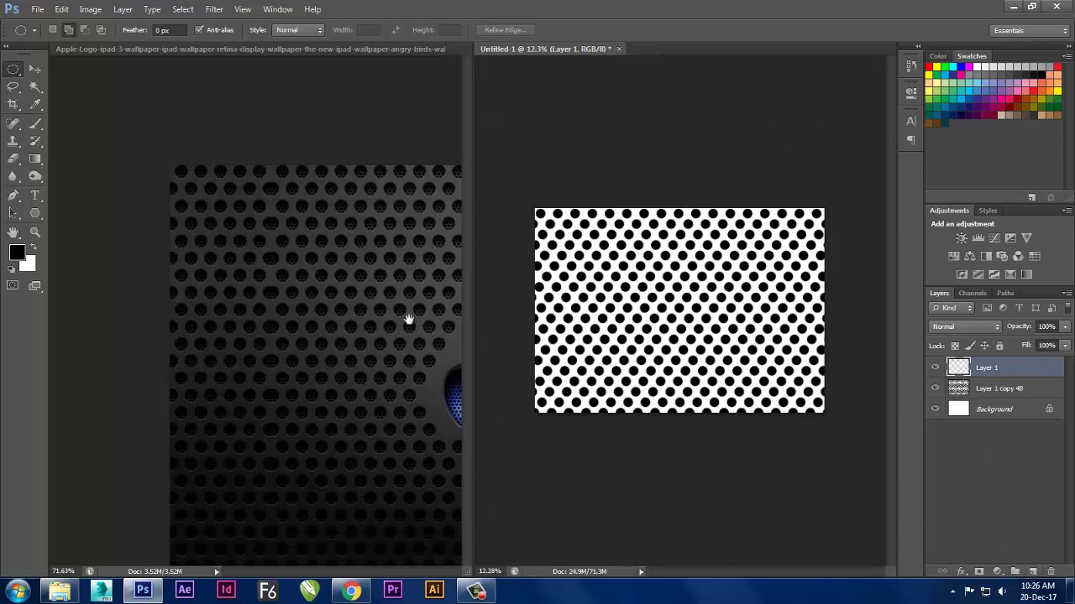
click(226, 245)
scroll(173, 187, down, 1)
scroll(216, 269, down, 1)
scroll(252, 210, down, 1)
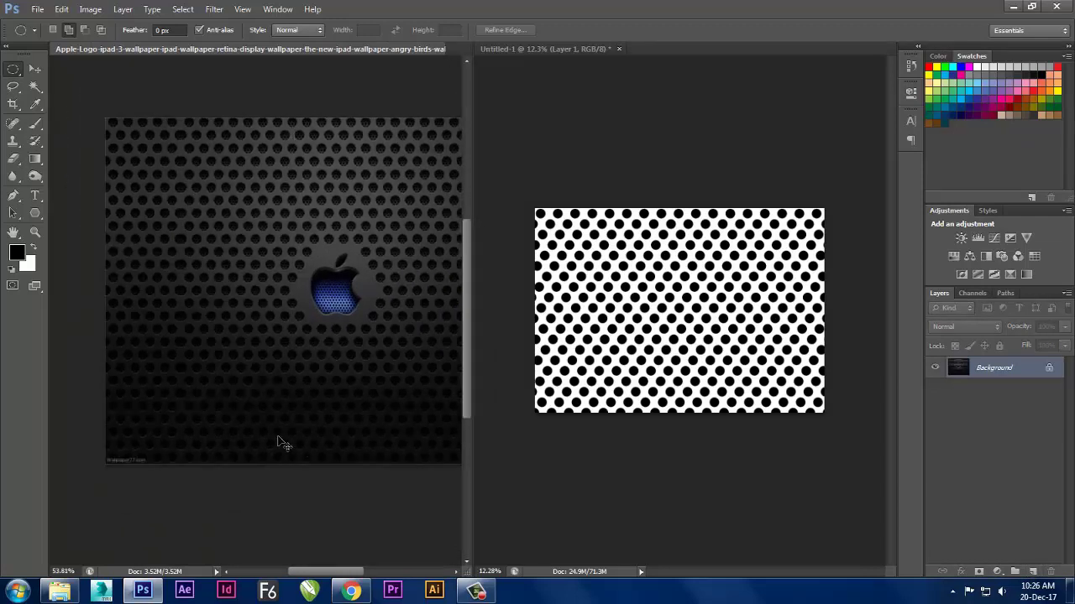
Edit the Gradient tool to two stops: dark grey and near-black, both eyedropped from the wallpaper.
click(30, 164)
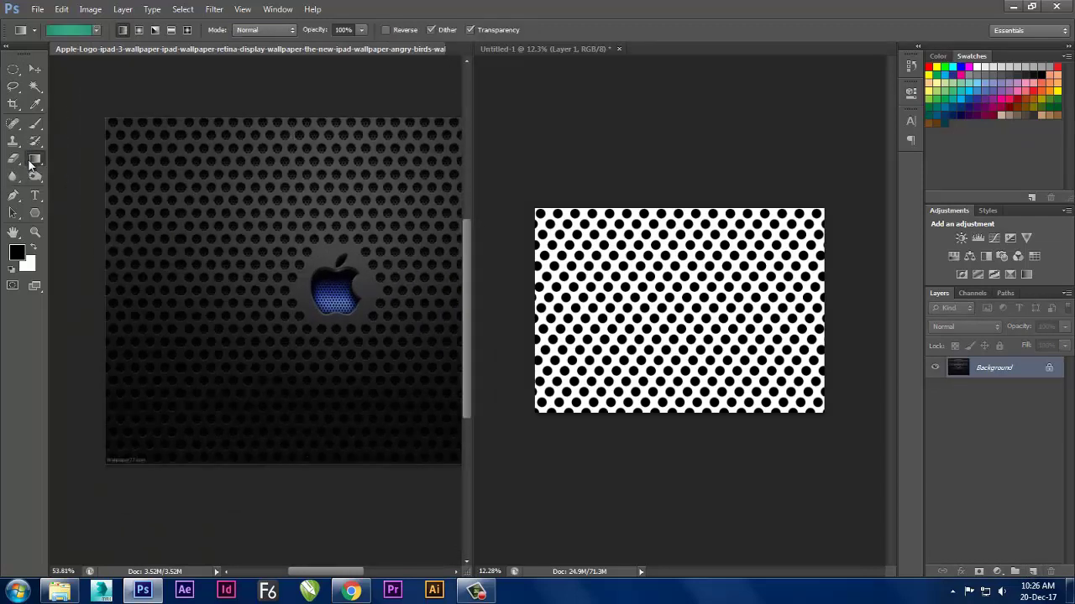
click(74, 34)
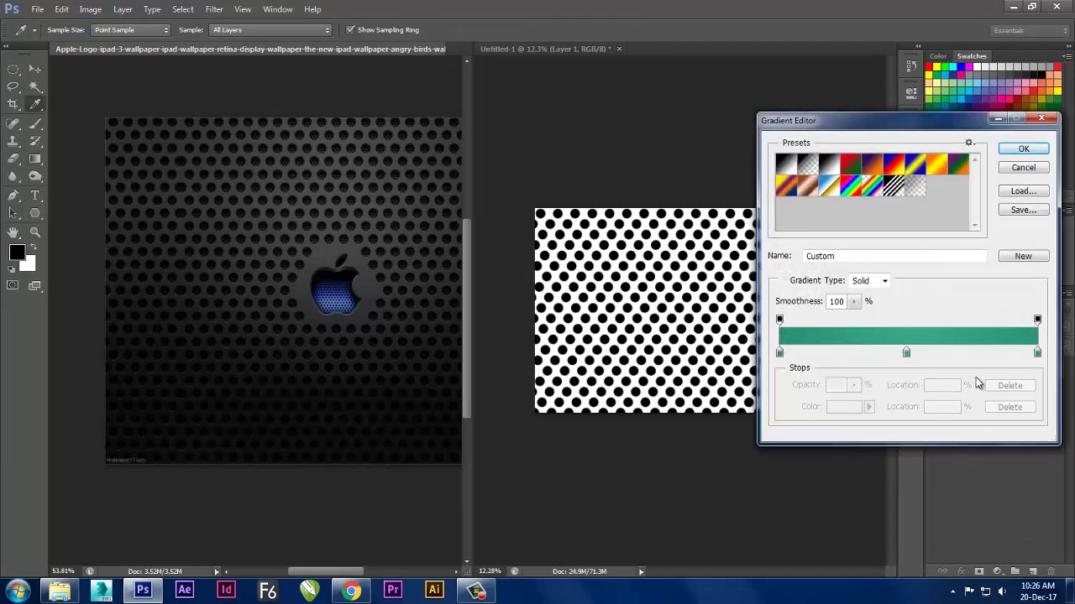
drag(907, 353, 890, 373)
click(779, 353)
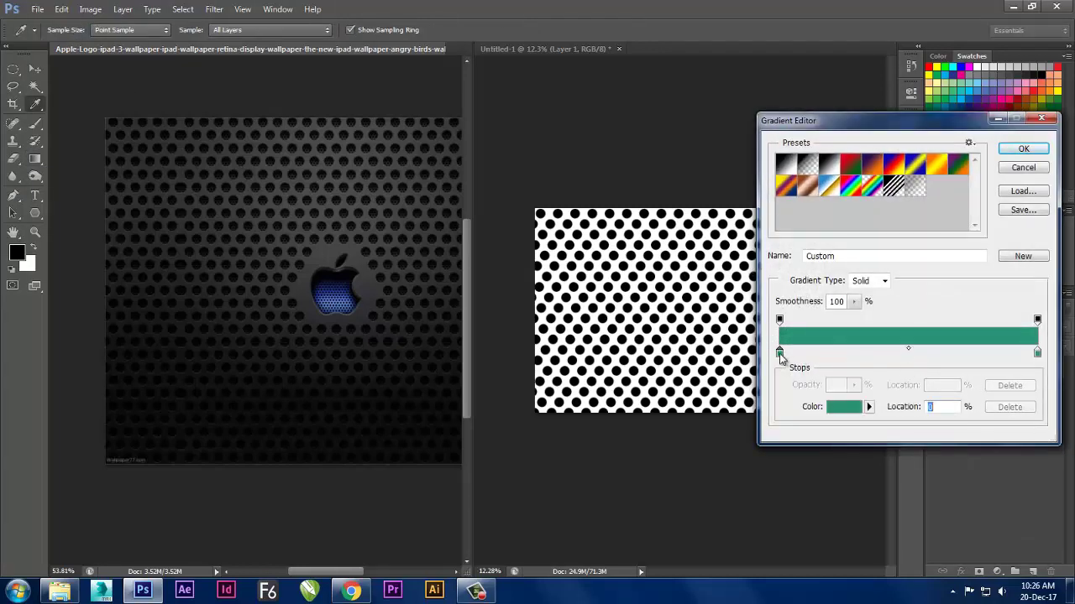
click(279, 127)
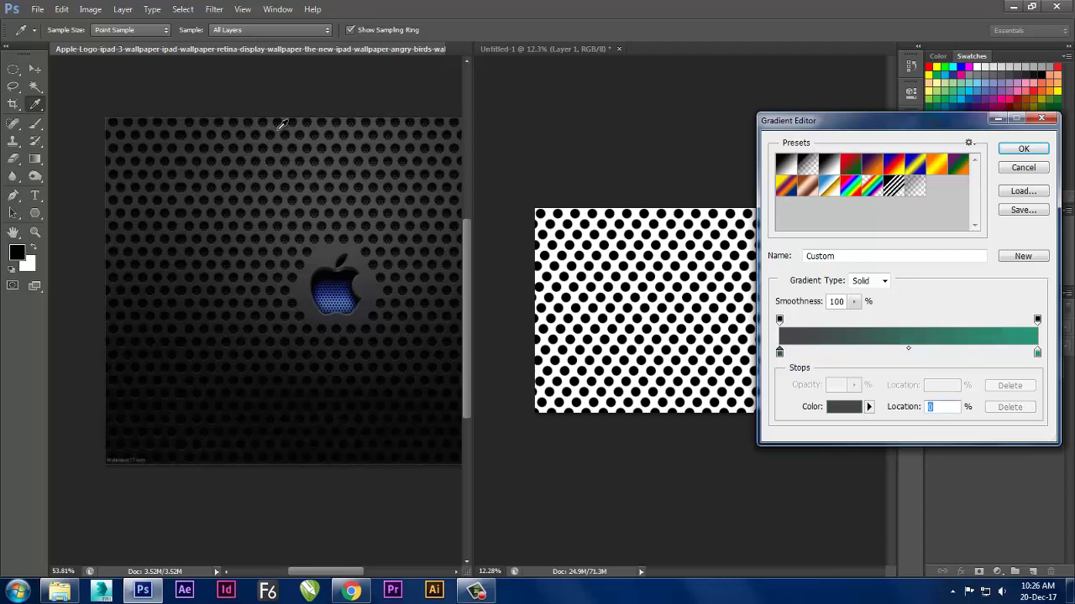
click(1037, 352)
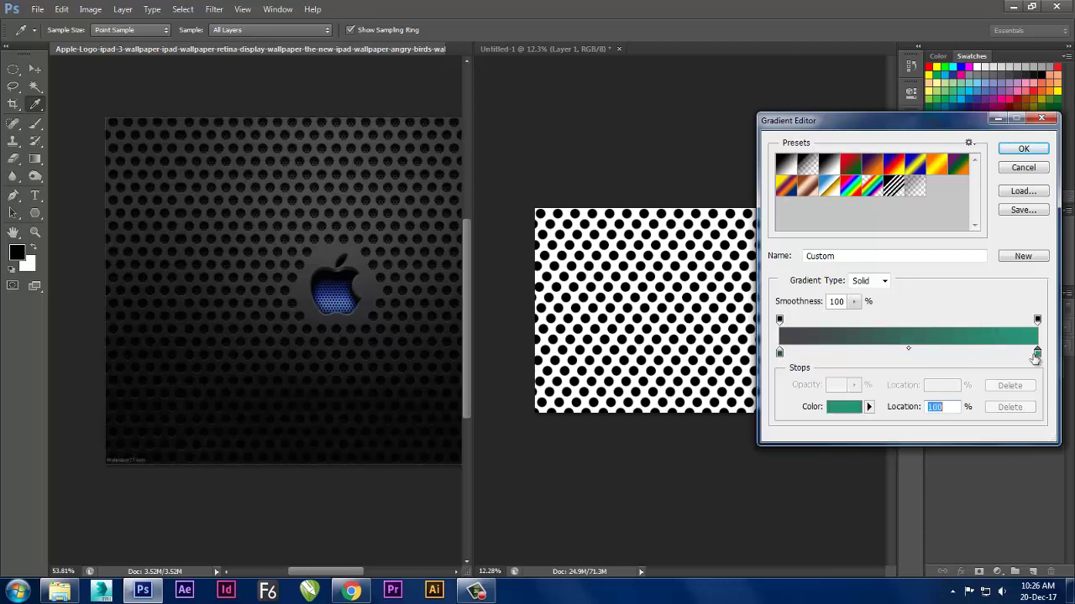
click(311, 435)
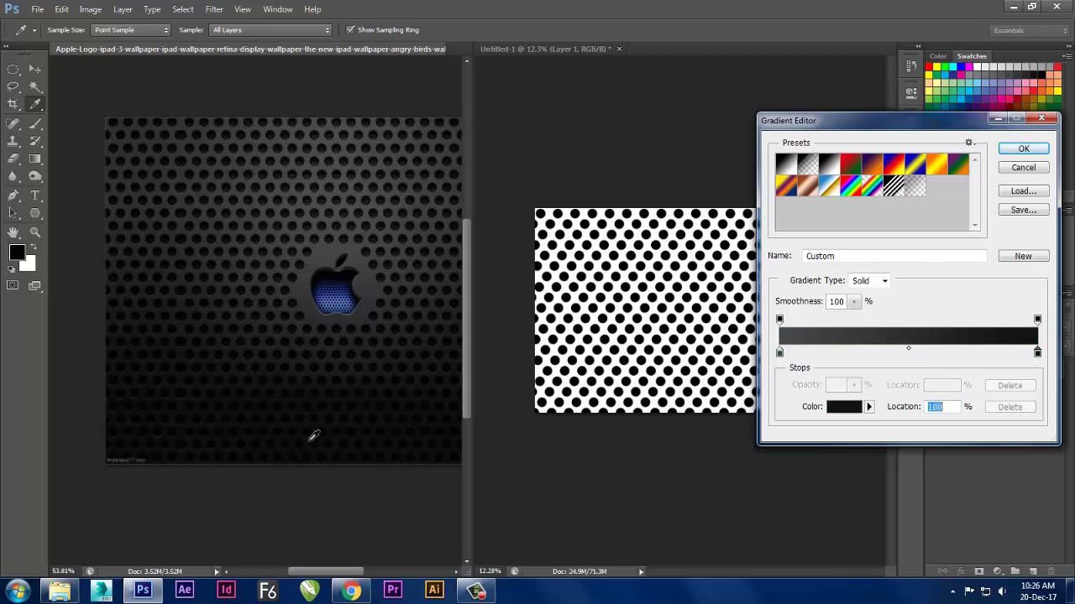
click(1024, 149)
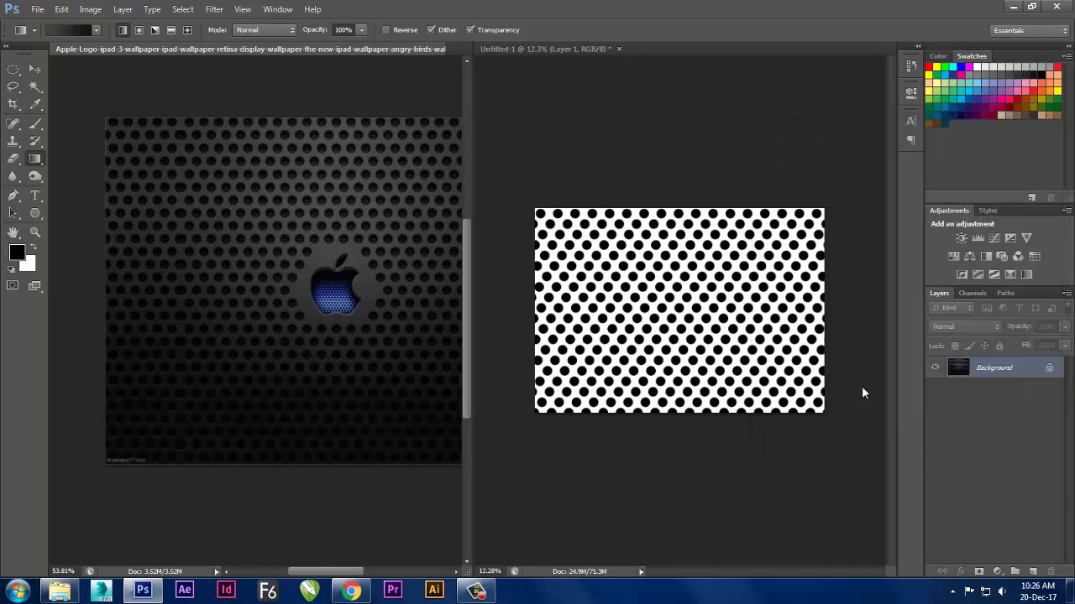
Drag a top-to-bottom dark grey-to-black gradient on Untitled-1's Layer 1, then hide that layer.
click(804, 377)
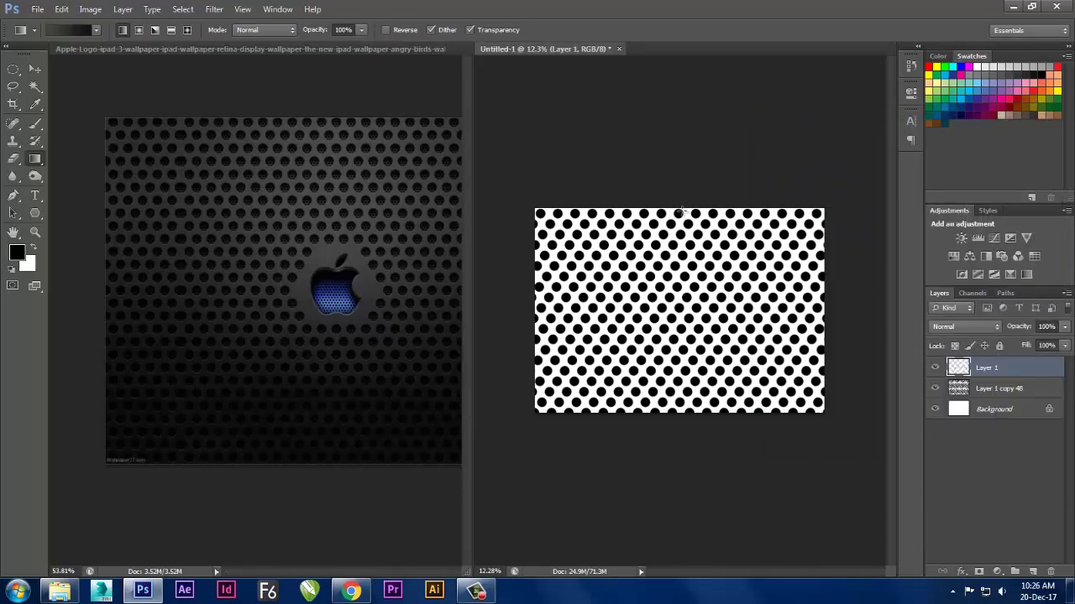
drag(677, 216, 707, 410)
scroll(723, 406, down, 1)
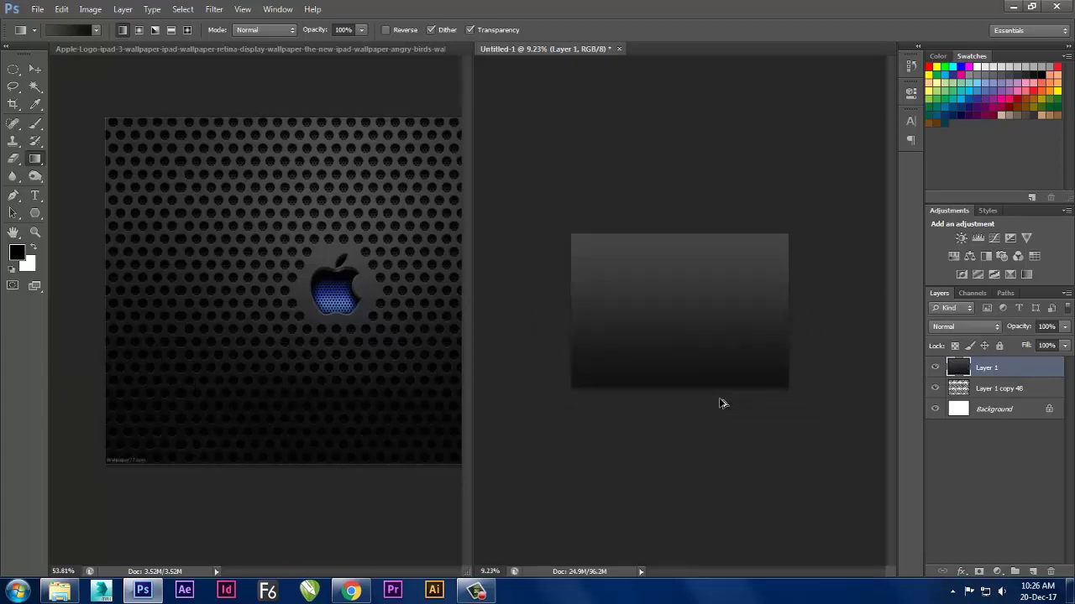
scroll(722, 404, up, 1)
scroll(722, 404, up, 1)
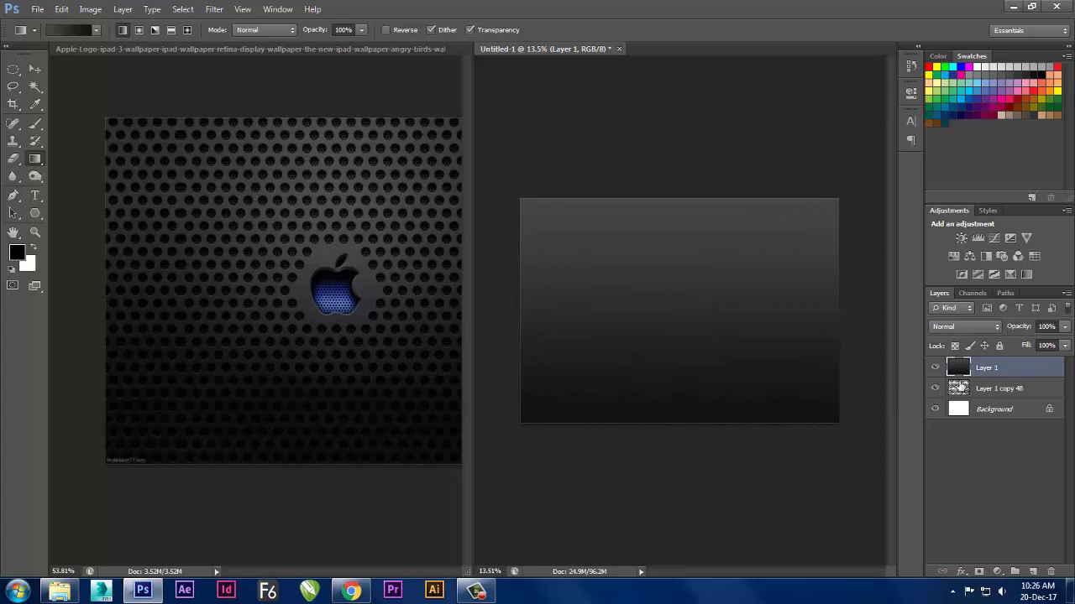
click(935, 370)
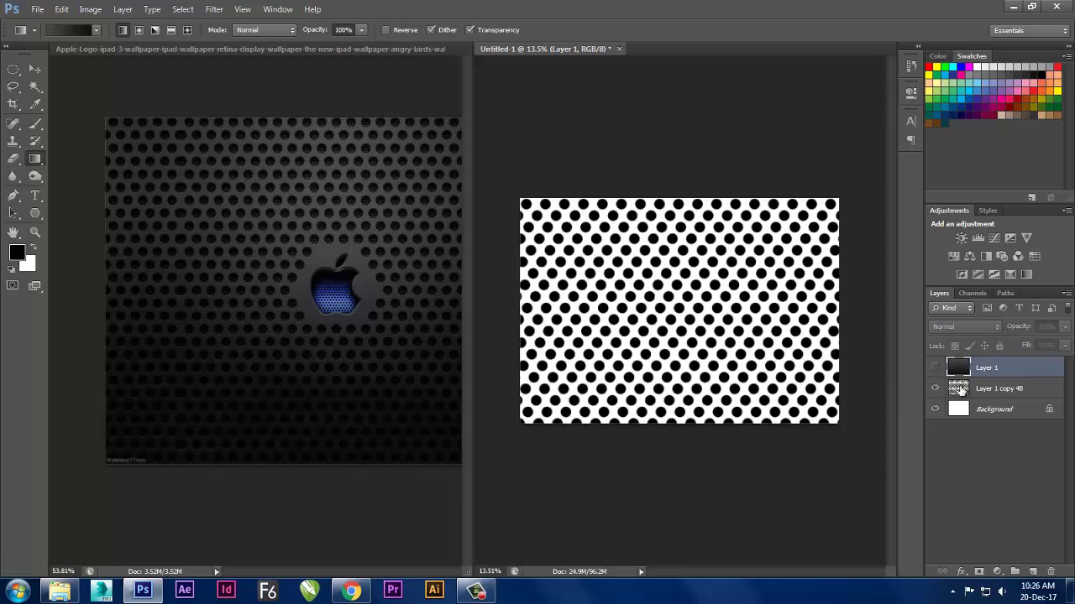
Load the dot pattern as a selection and punch the holes out of Layer 1's gradient.
click(934, 368)
ctrl+click(958, 388)
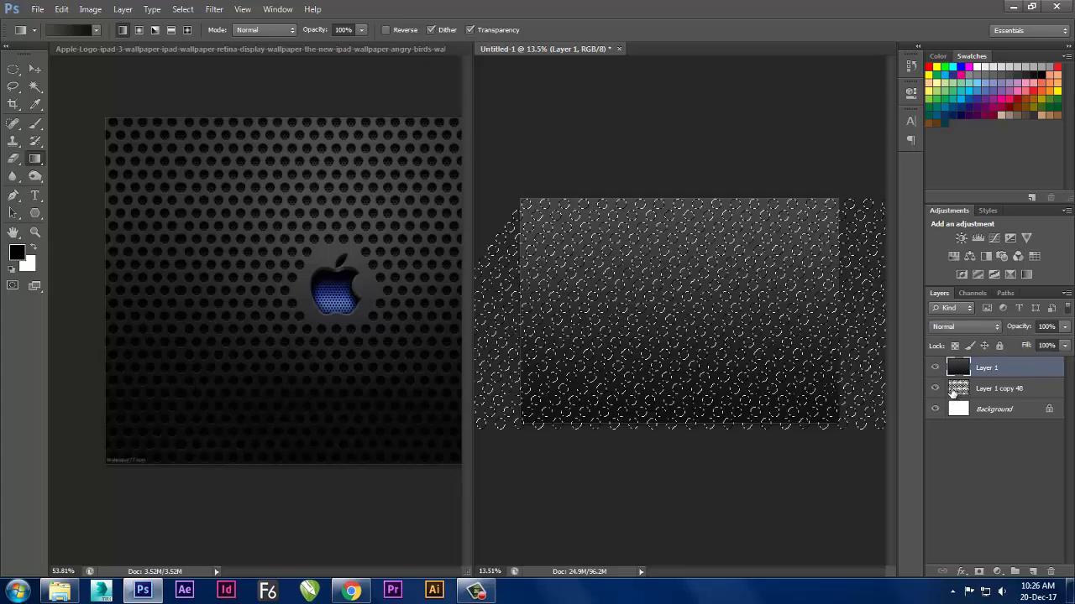
click(978, 460)
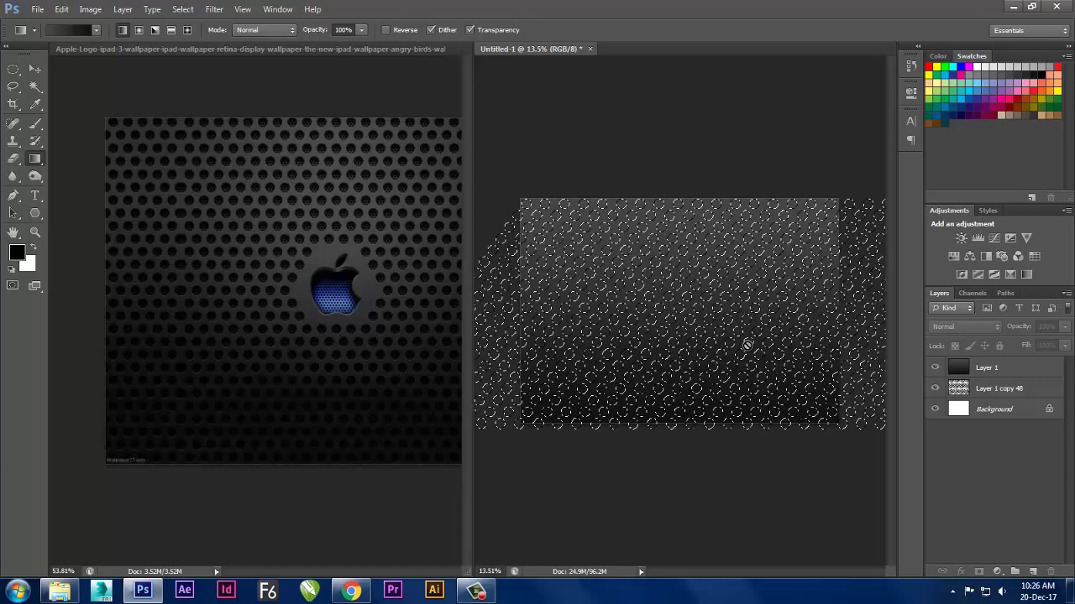
click(991, 368)
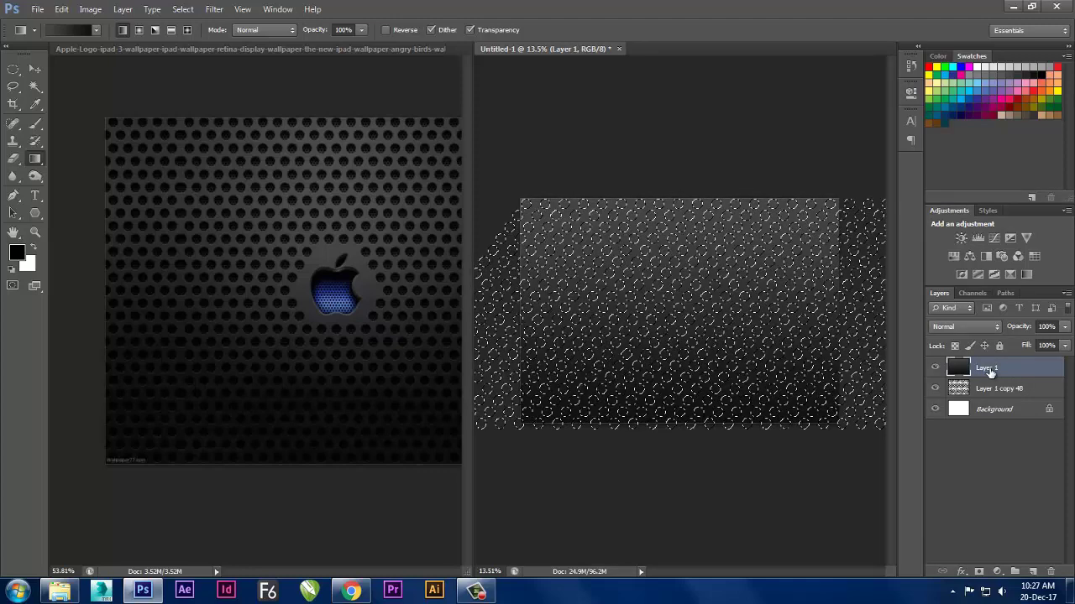
key(ctrl+f)
key(ctrl+d)
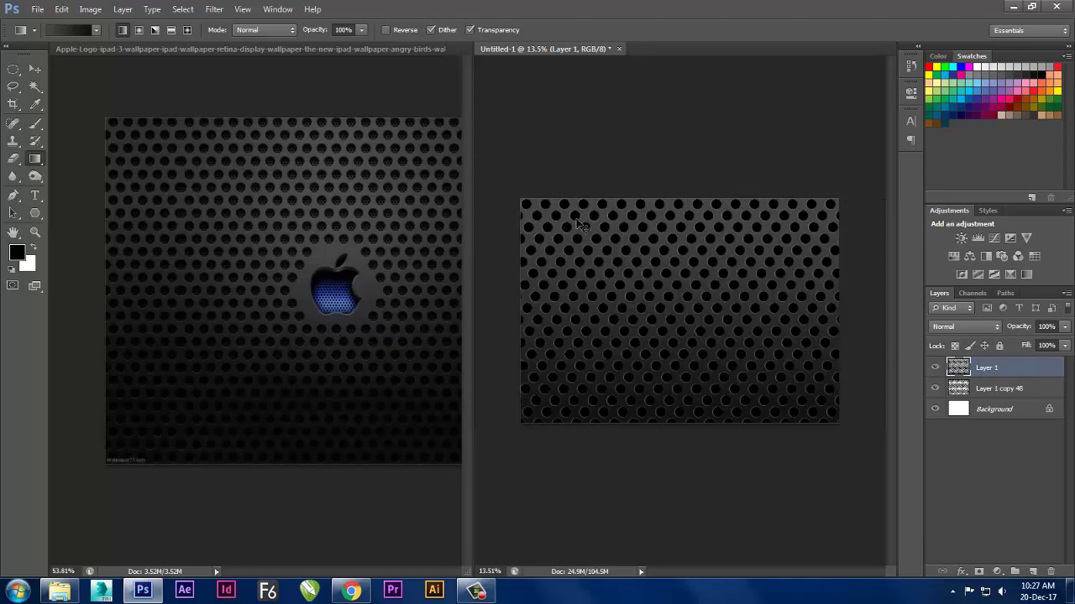
Hide Layer 1 copy 48 so white shows through the holes in the dark panel.
scroll(625, 316, up, 3)
scroll(626, 316, up, 2)
scroll(627, 317, up, 2)
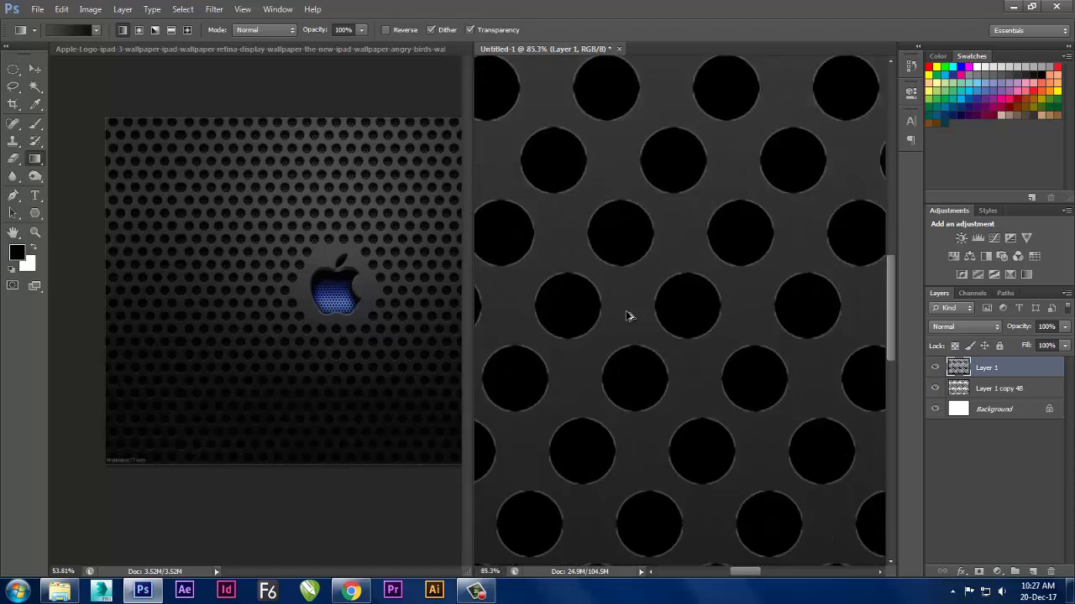
click(935, 389)
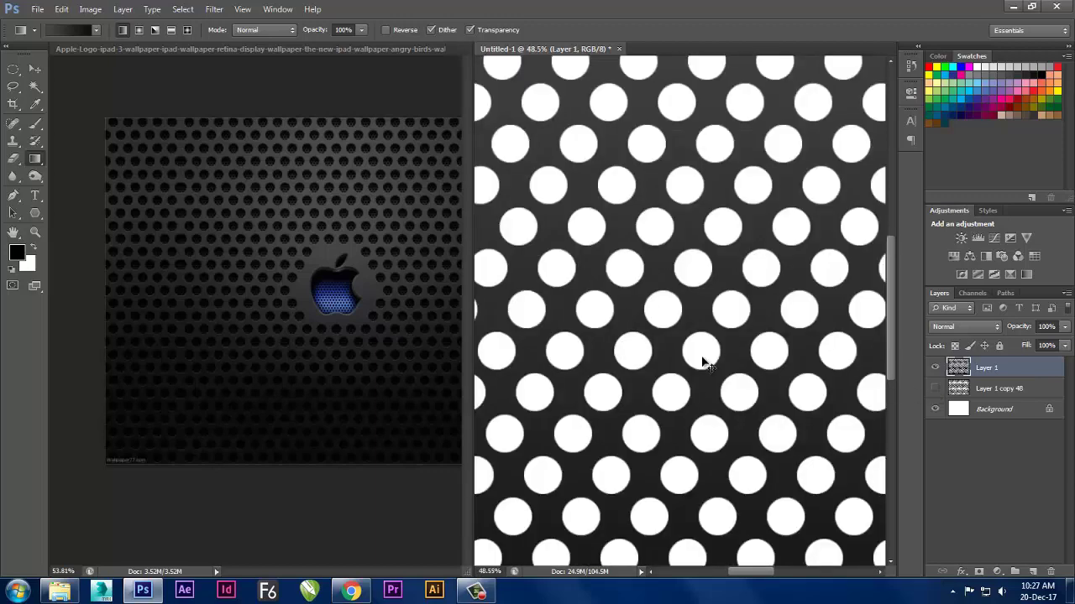
scroll(670, 351, down, 1)
scroll(670, 350, down, 2)
scroll(667, 349, down, 2)
scroll(667, 348, up, 2)
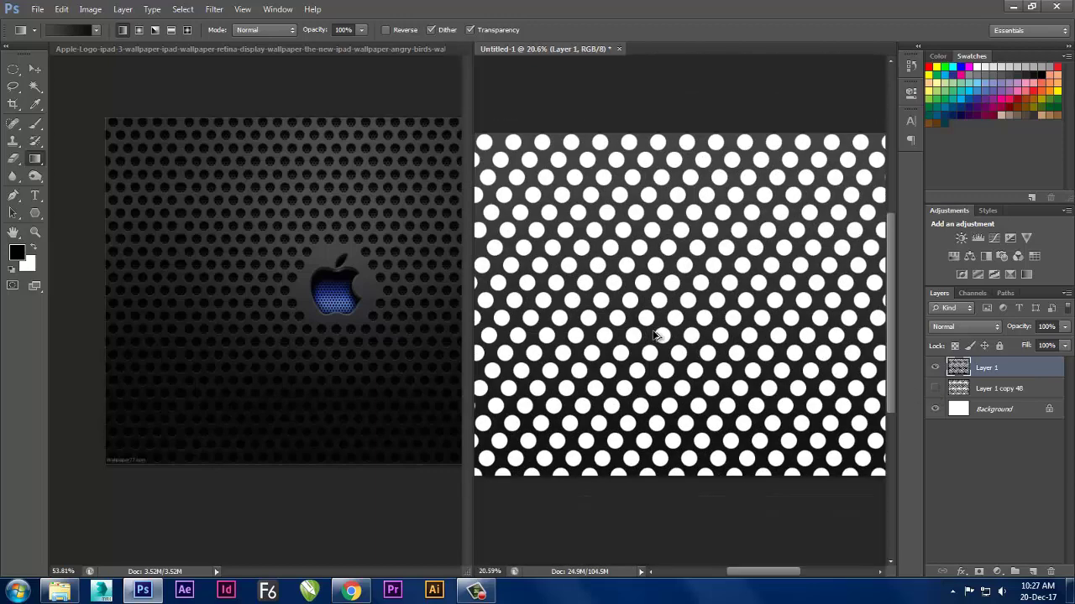
scroll(838, 341, up, 3)
Toggle the Background layer off and on, then select it.
click(936, 409)
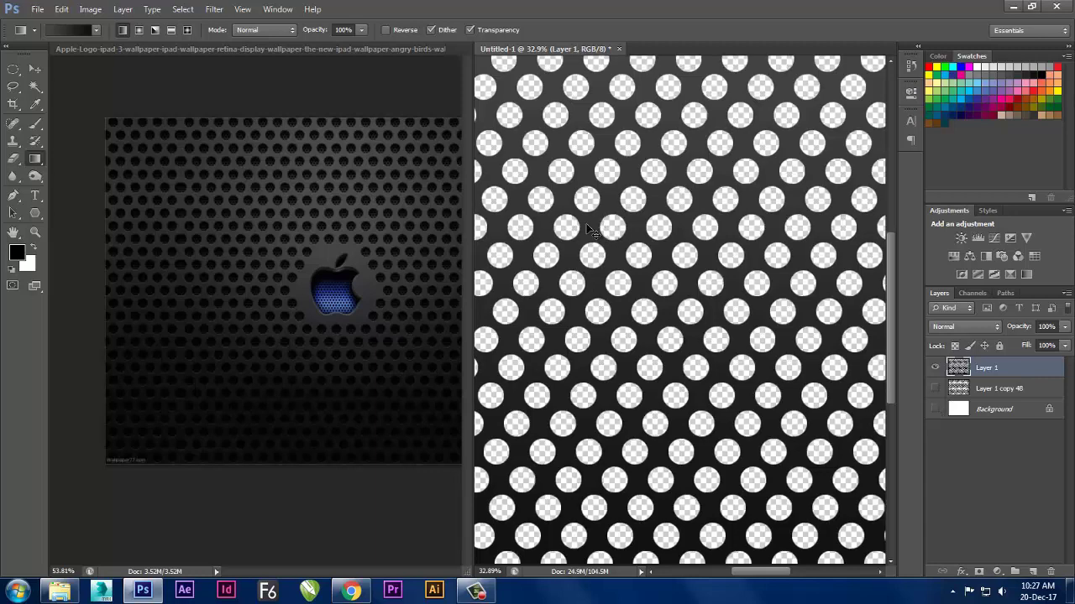
click(935, 410)
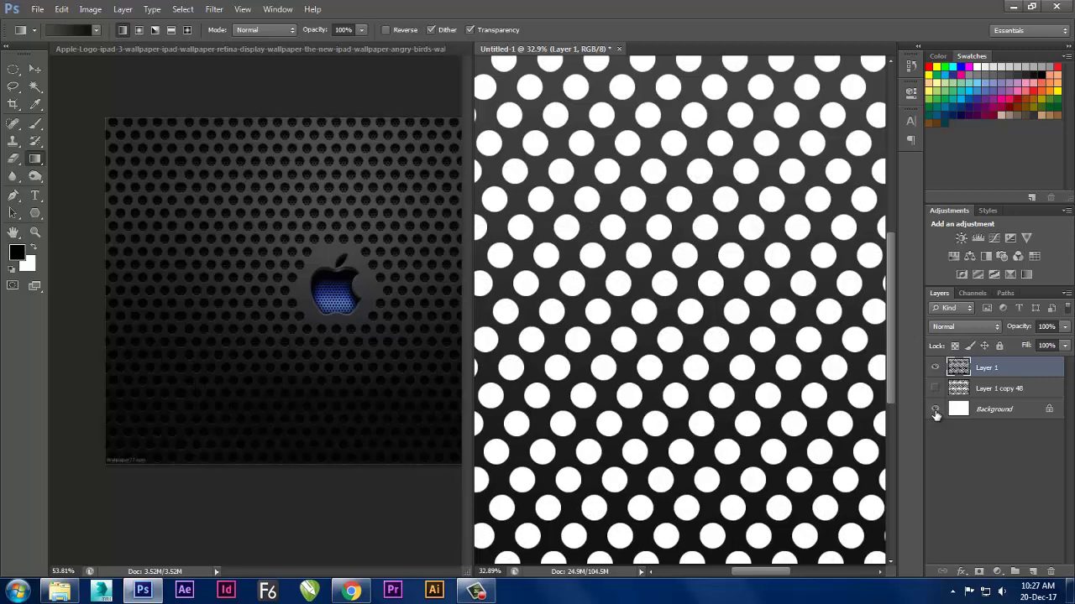
click(989, 409)
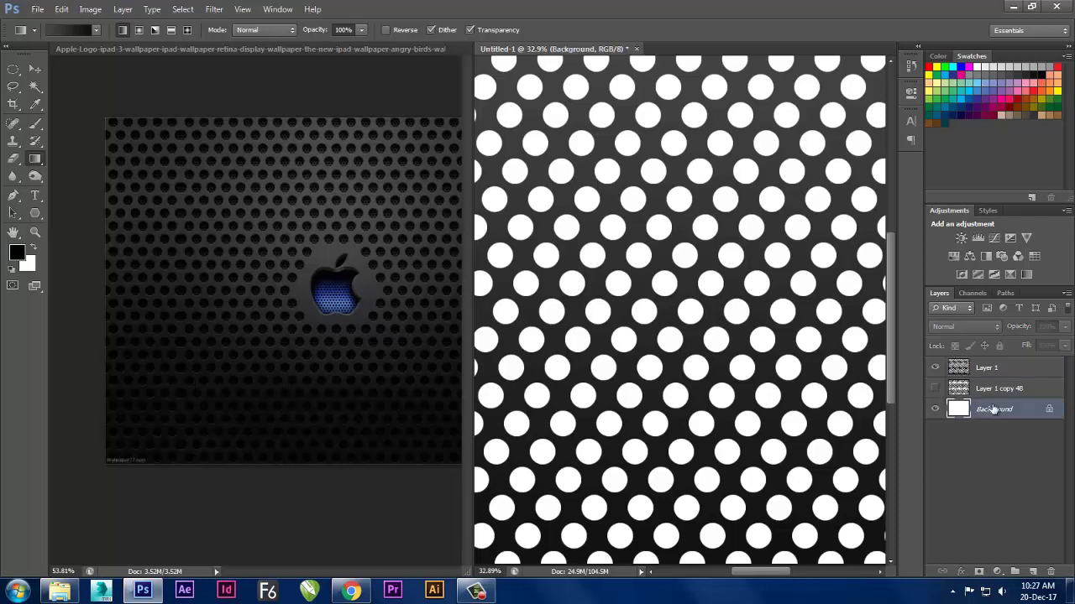
Fill the Background layer with black, compare it against white, then refill it black.
key(alt+BackSpace)
scroll(576, 280, down, 5)
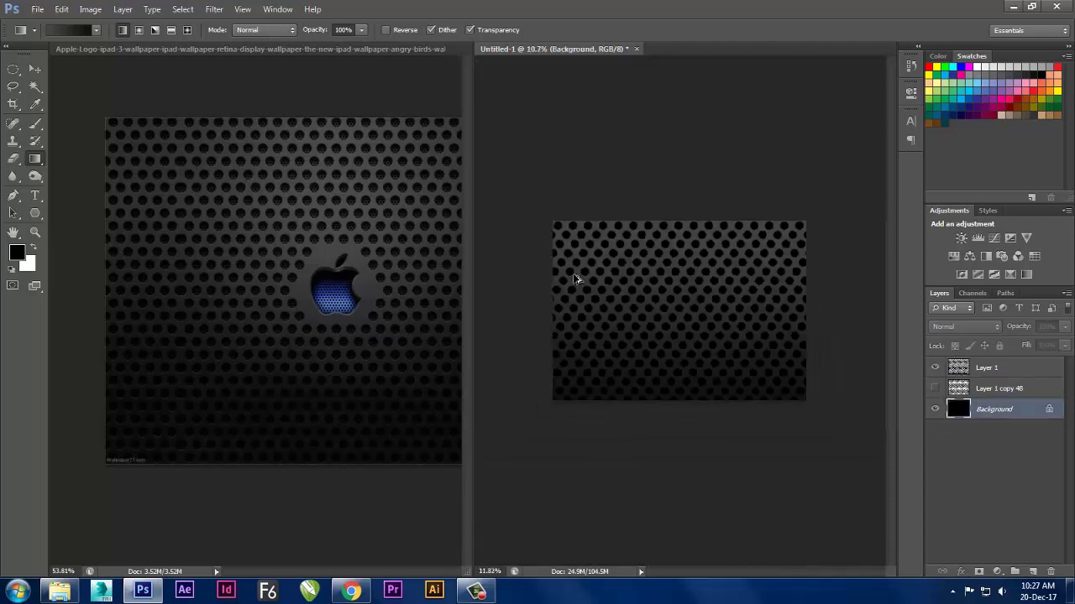
scroll(576, 280, up, 2)
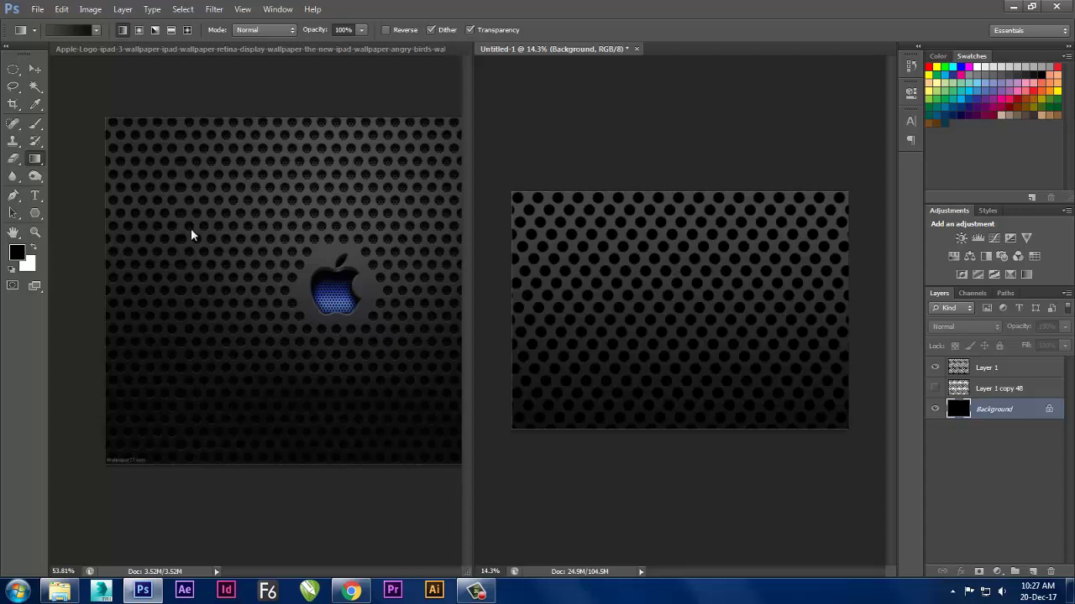
key(ctrl+BackSpace)
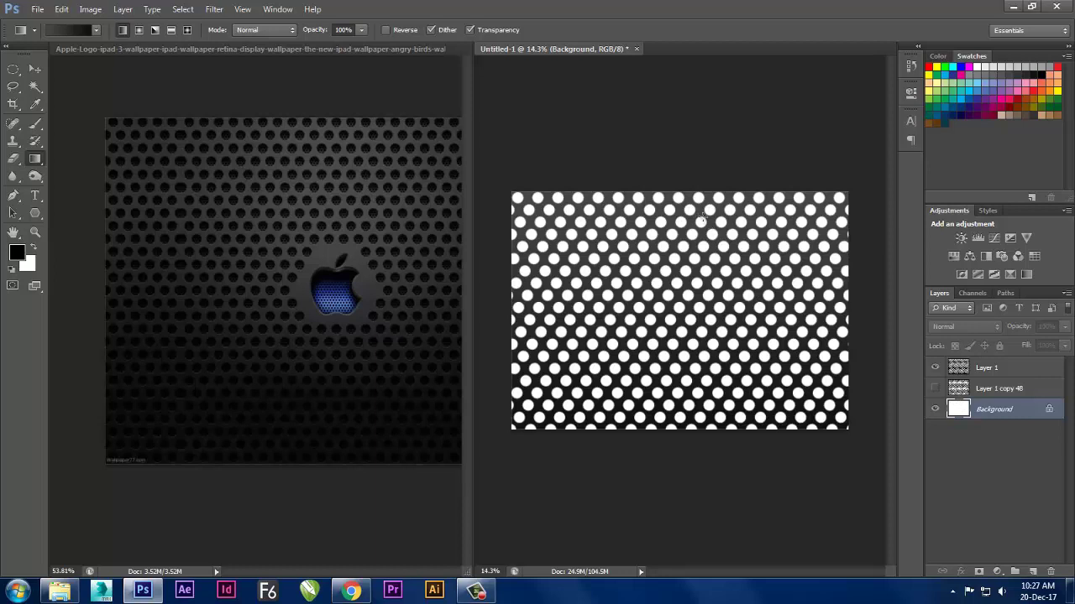
key(alt+BackSpace)
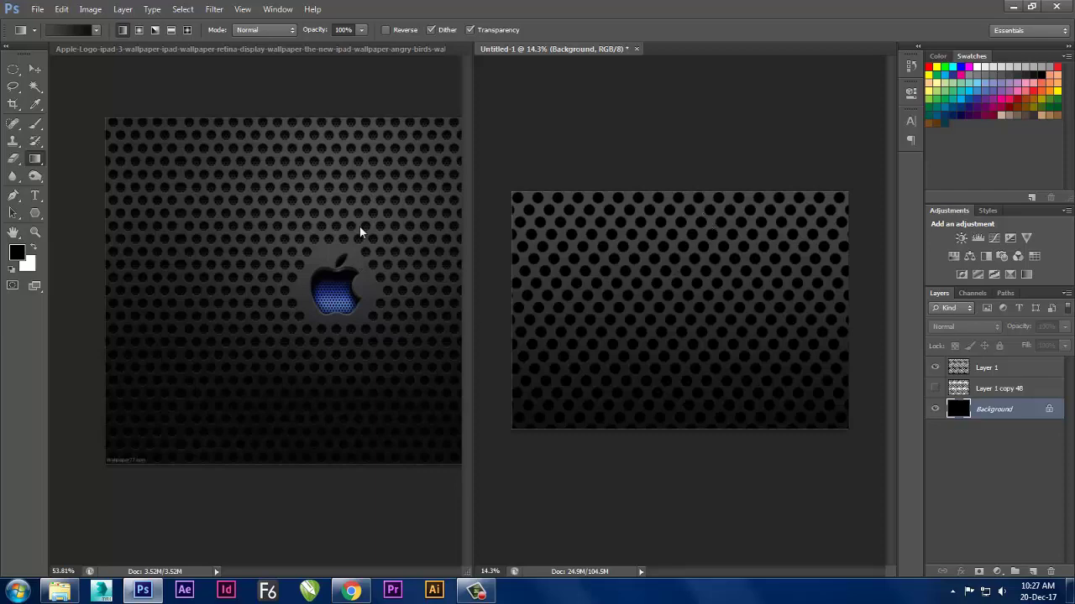
Return to the Untitled-1 document to view the dark perforations.
scroll(359, 227, up, 2)
scroll(383, 232, up, 2)
scroll(383, 235, up, 2)
scroll(383, 235, down, 3)
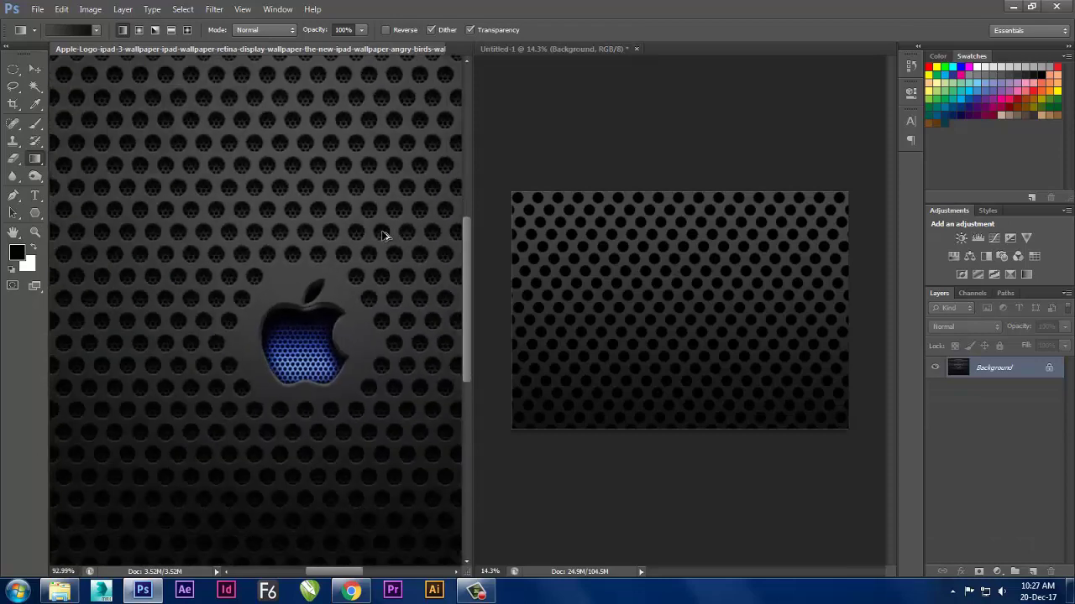
scroll(362, 200, down, 1)
click(647, 278)
scroll(647, 278, up, 2)
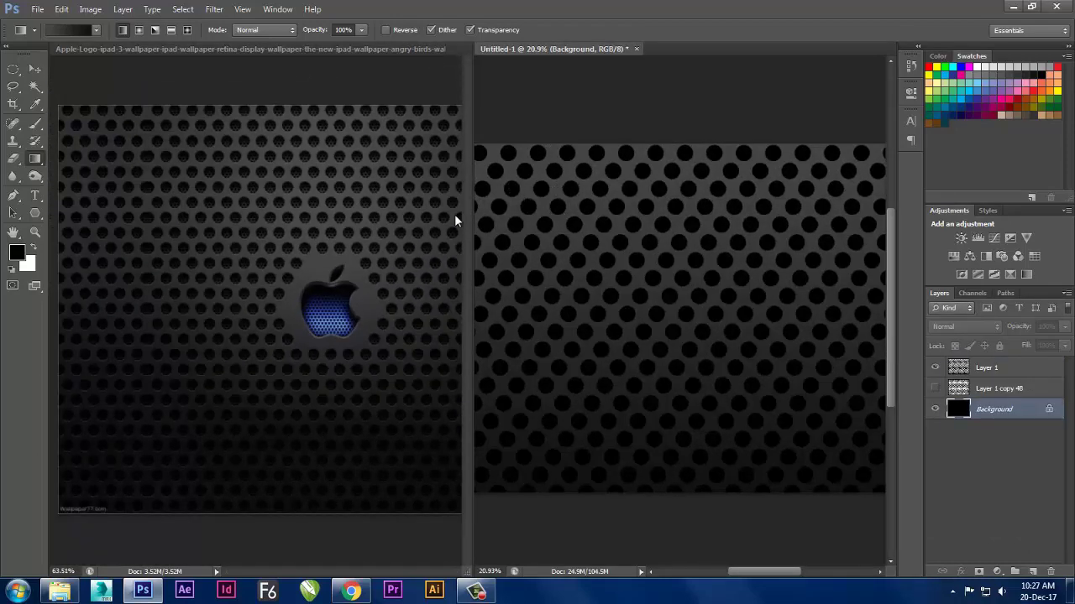
scroll(611, 264, down, 2)
scroll(638, 277, down, 1)
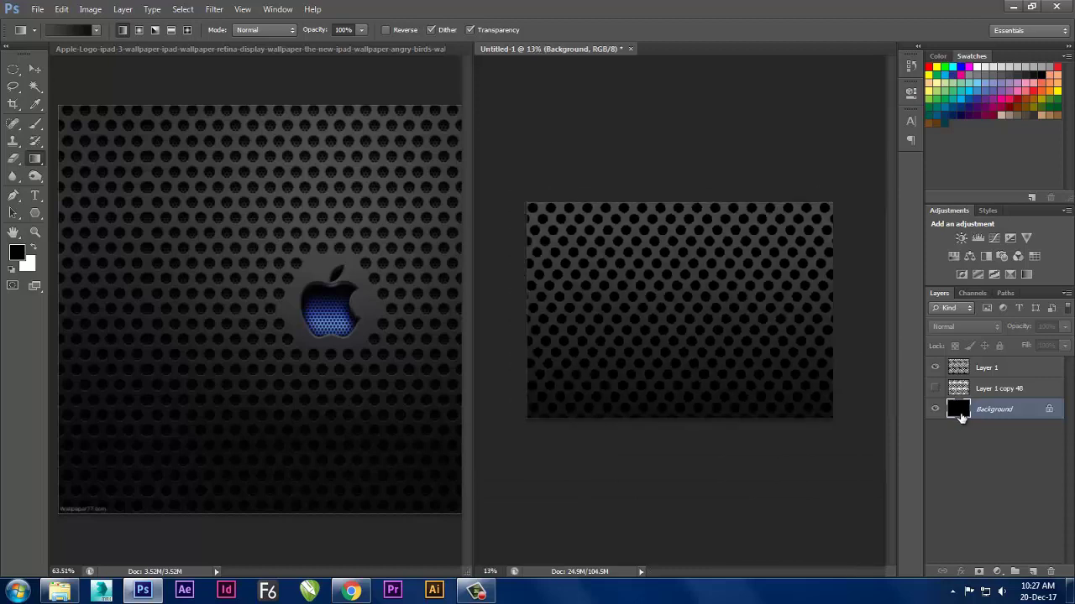
Duplicate Layer 1 and scale the copy down into a small piece at the top-left.
click(1002, 375)
key(ctrl+j)
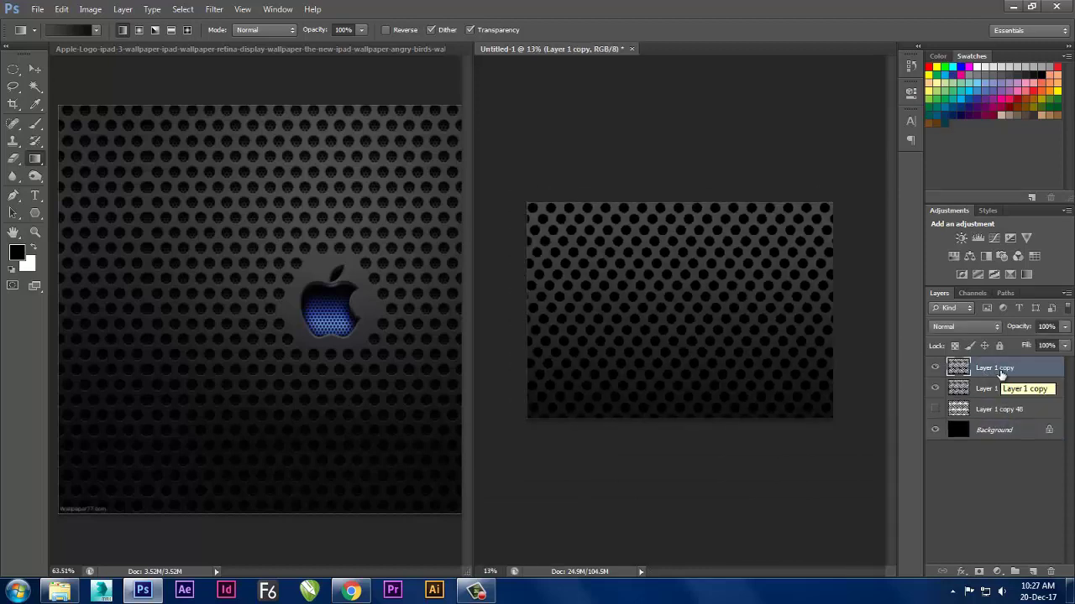
key(ctrl+t)
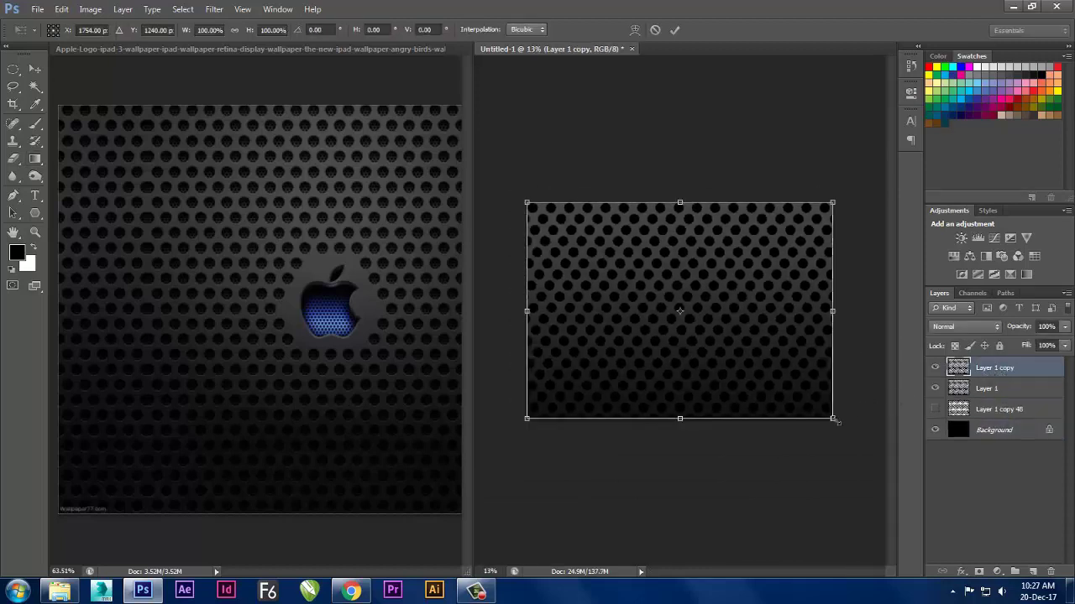
drag(834, 418, 583, 269)
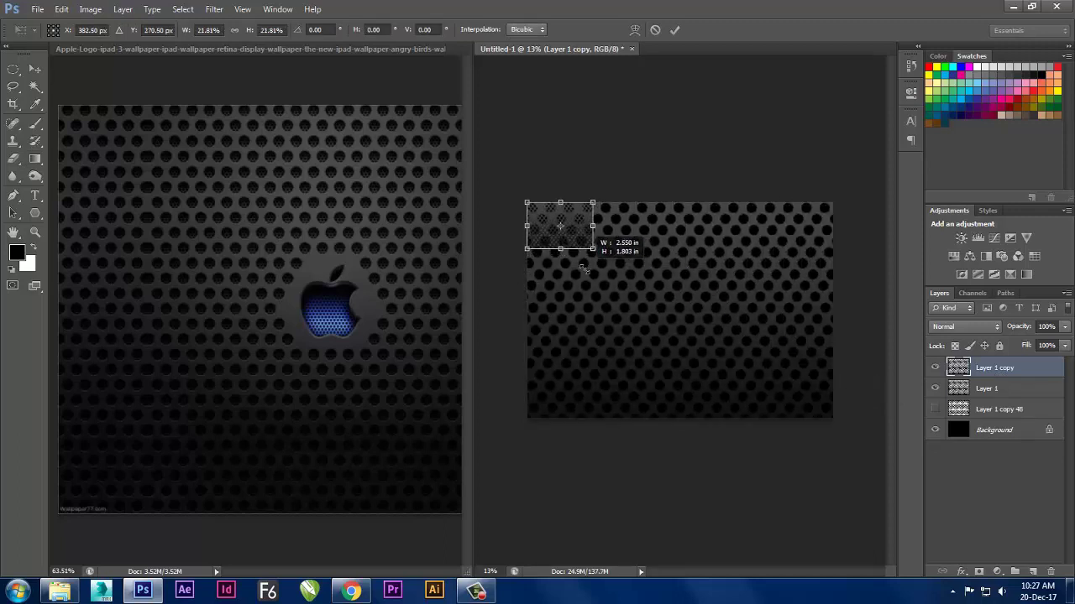
key(g)
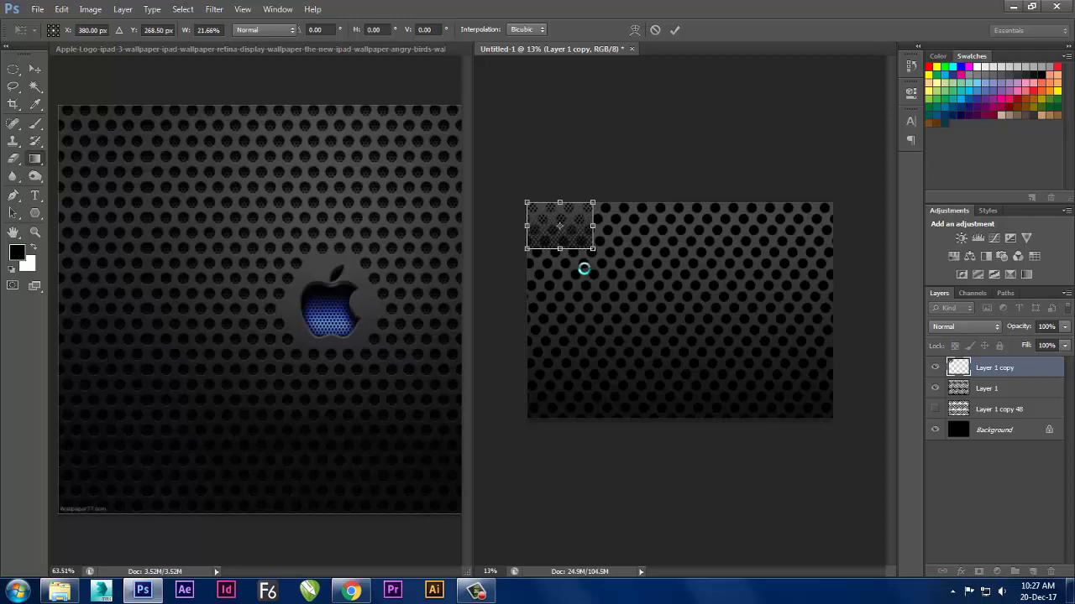
key(Return)
Place a copy of the piece to its right and repeat it across the canvas top.
key(ctrl+t)
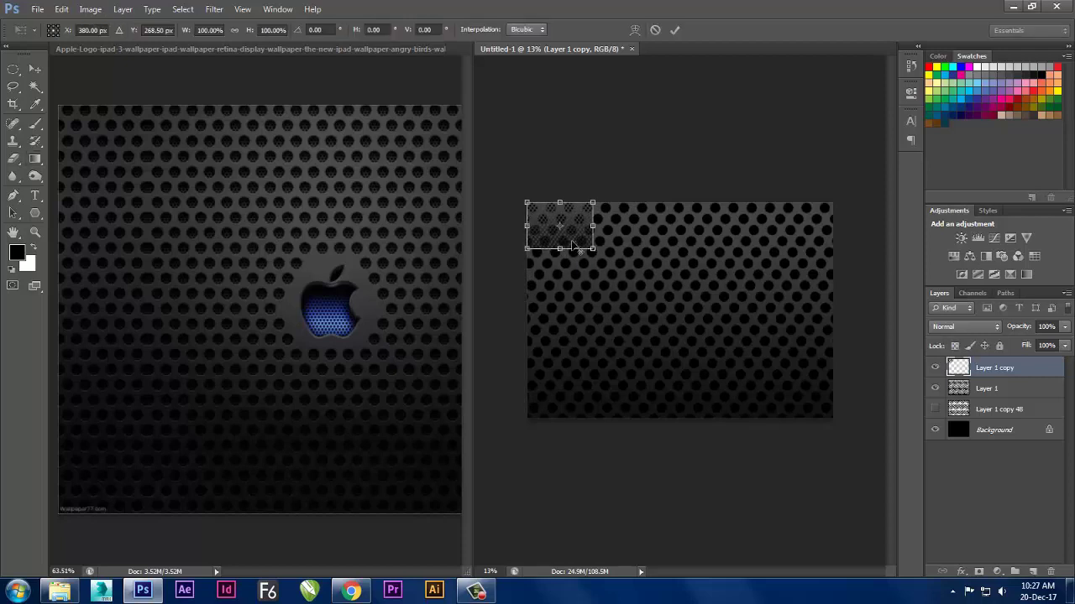
scroll(571, 243, up, 2)
scroll(571, 244, up, 1)
drag(531, 214, 714, 214)
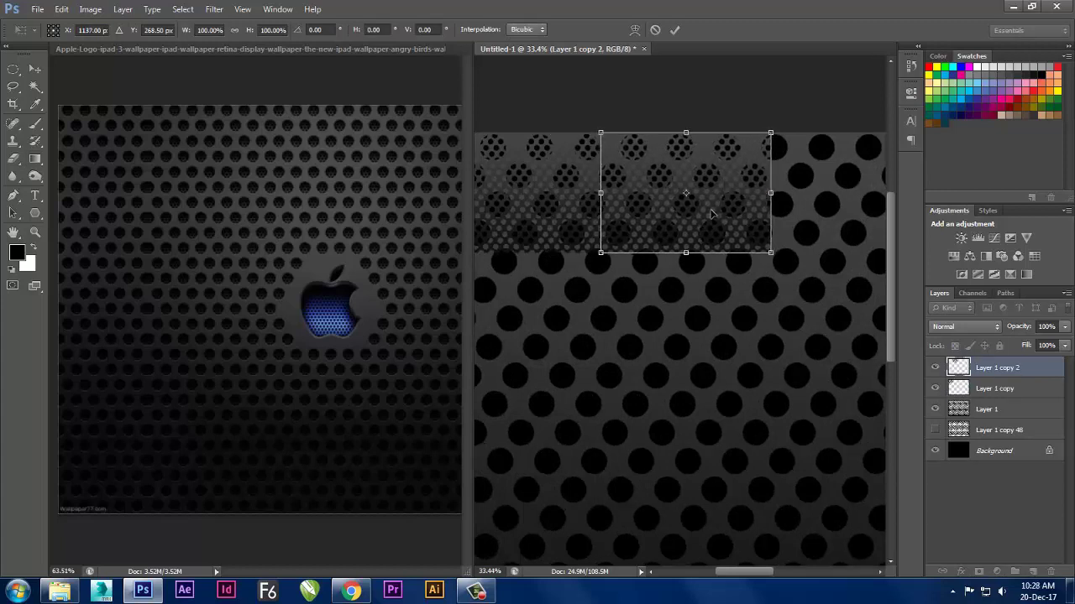
key(Return)
key(ctrl+e)
key(g)
scroll(635, 236, down, 2)
scroll(636, 238, down, 1)
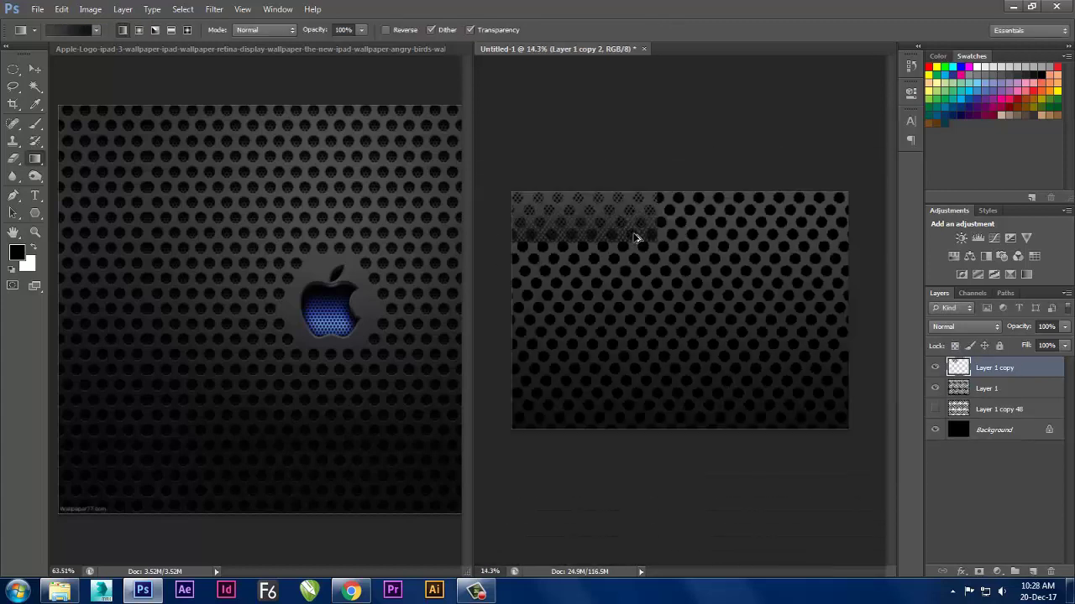
key(ctrl+shift+alt+t)
key(ctrl+shift+alt+t)
key(ctrl+shift+alt+t)
key(ctrl+shift+alt+t)
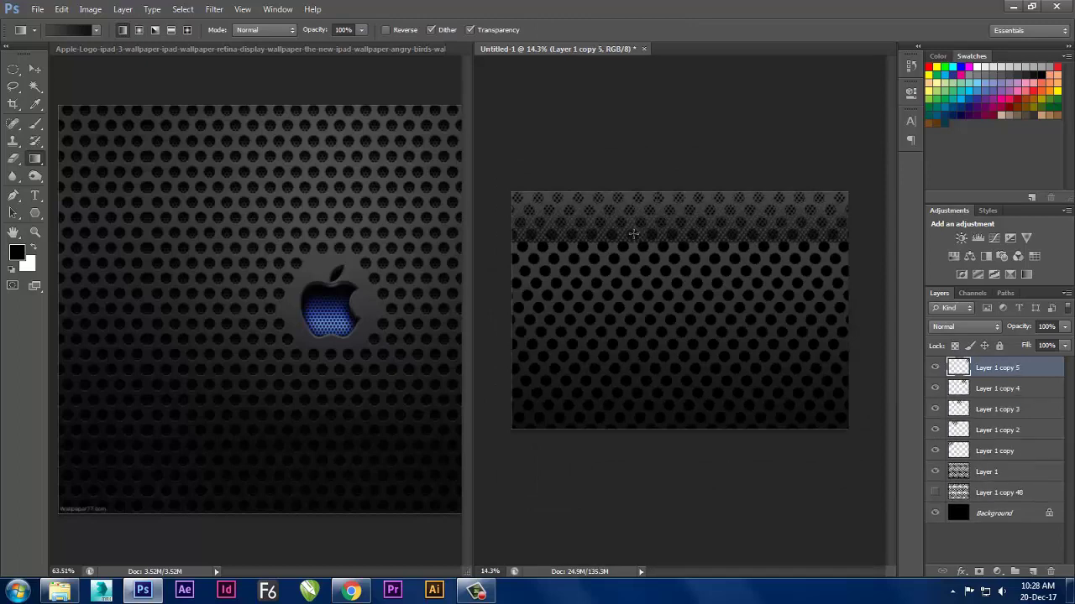
Merge the selected piece copies into a single strip layer.
shift+click(1001, 451)
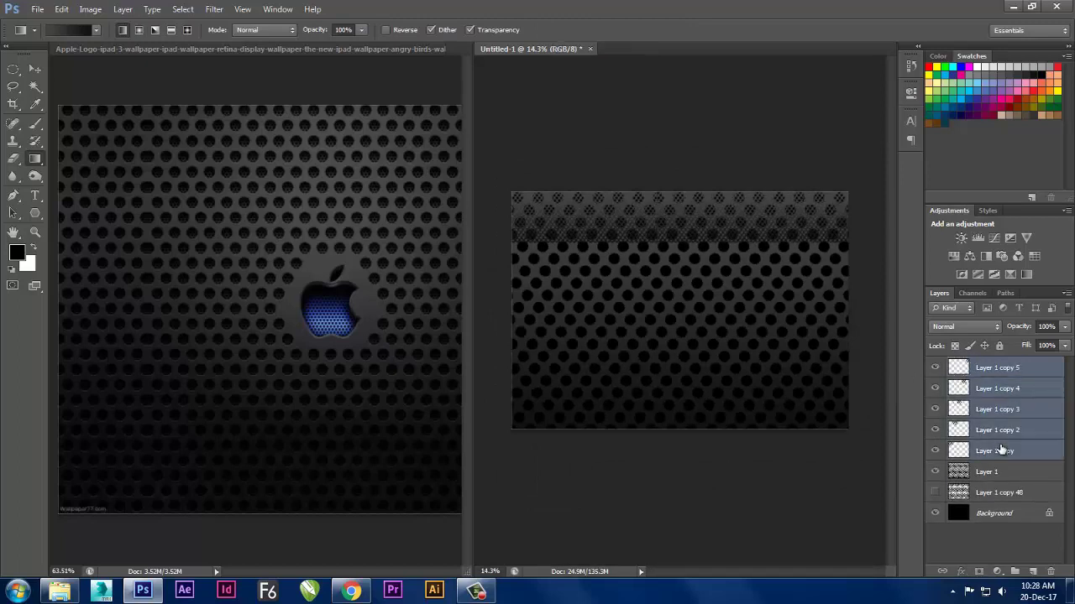
right_click(999, 451)
click(934, 417)
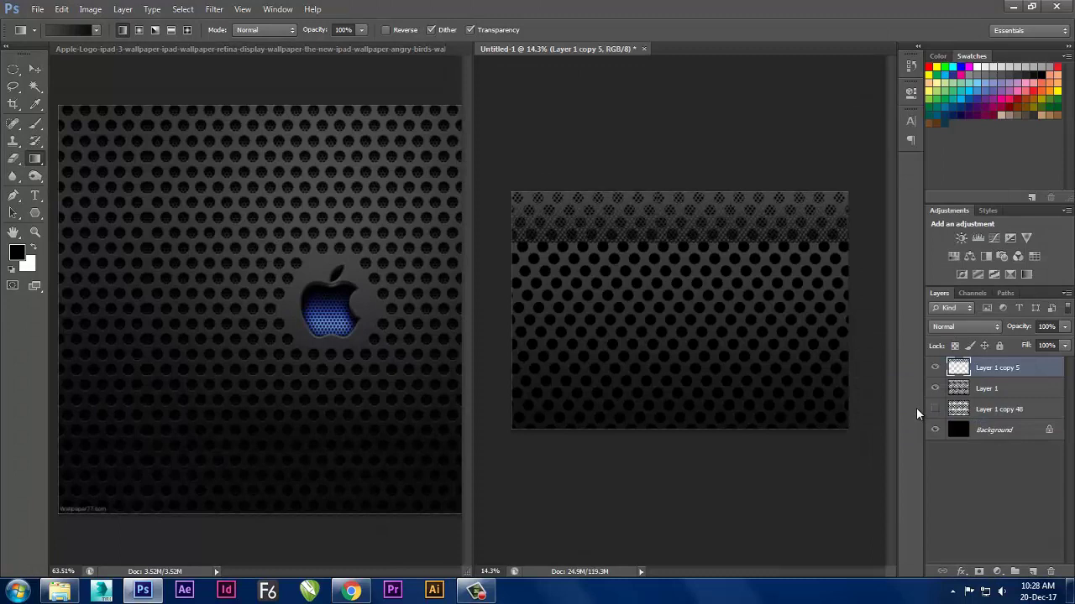
Repeat the strip down the canvas and merge the stacked rows into Layer 1 copy 9.
key(ctrl+t)
drag(720, 225, 720, 275)
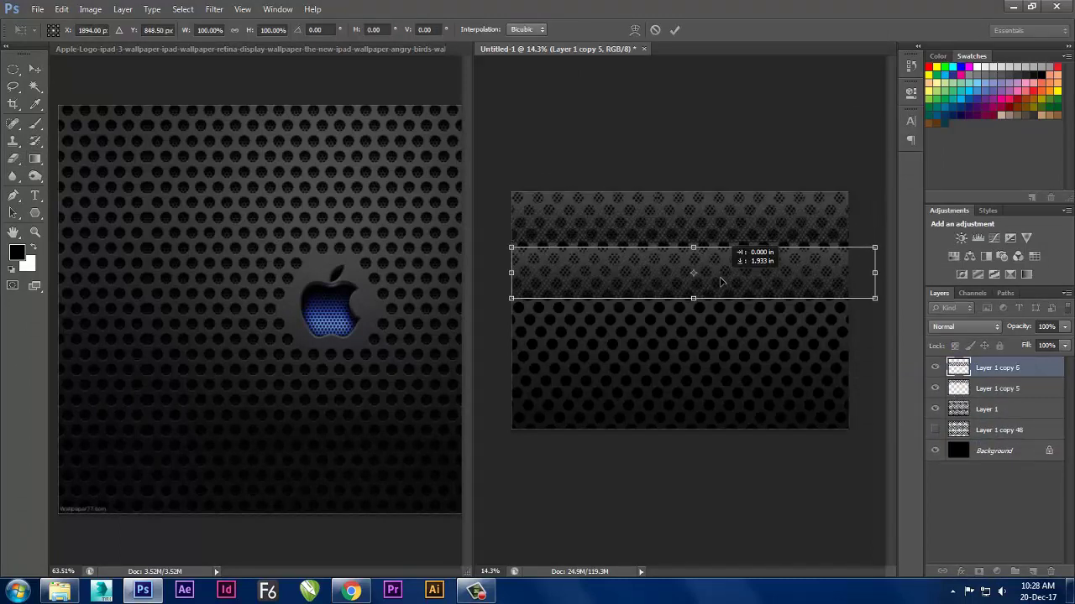
key(Return)
key(ctrl+e)
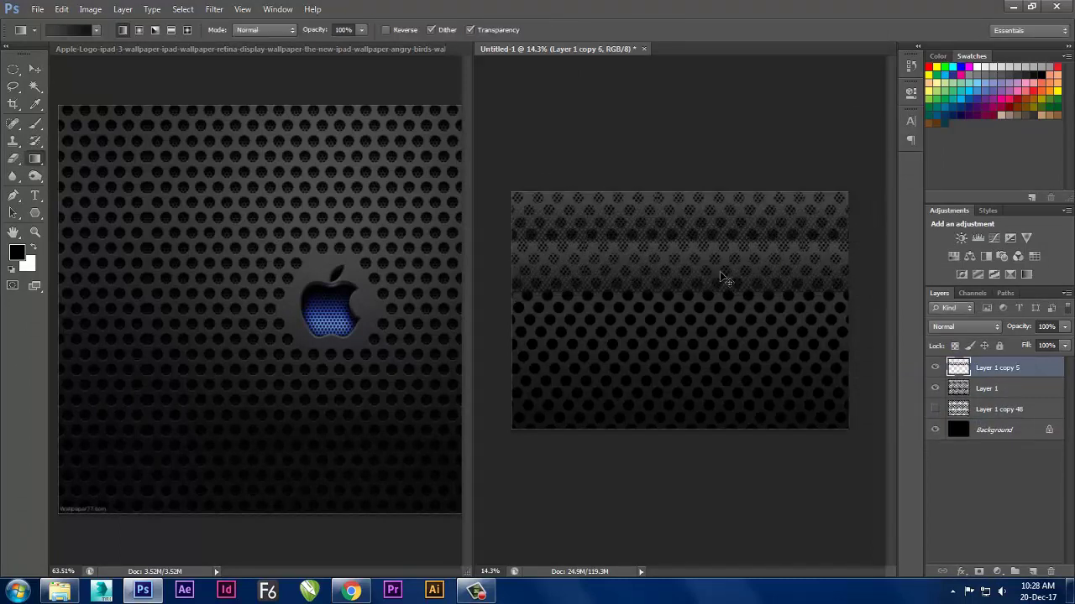
key(ctrl+shift+alt+t)
key(ctrl+shift+alt+t)
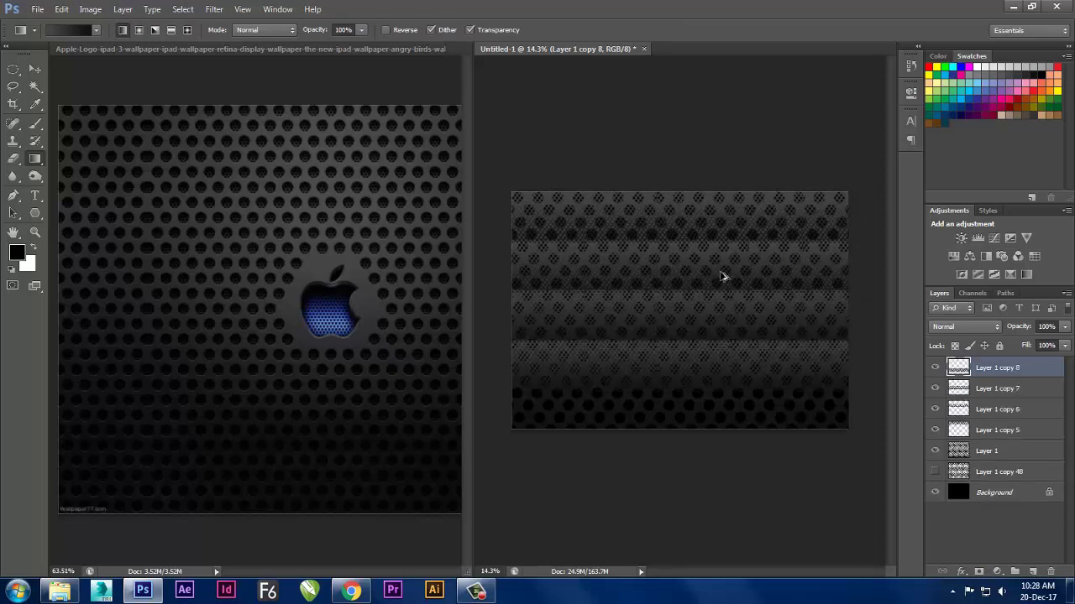
key(ctrl+shift+alt+t)
key(ctrl+shift+alt+t)
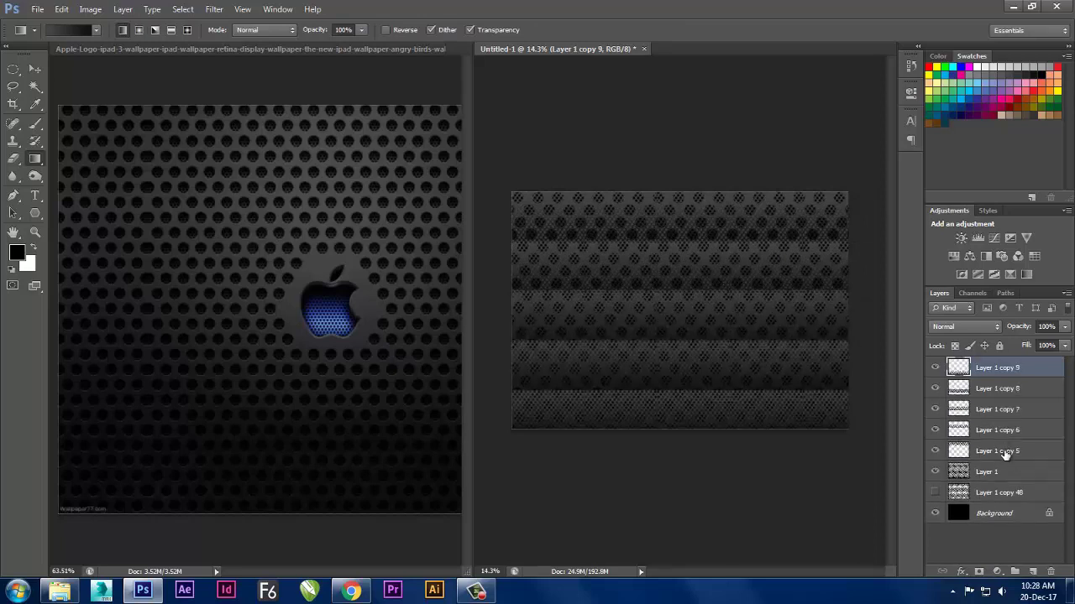
shift+click(1004, 456)
right_click(1001, 453)
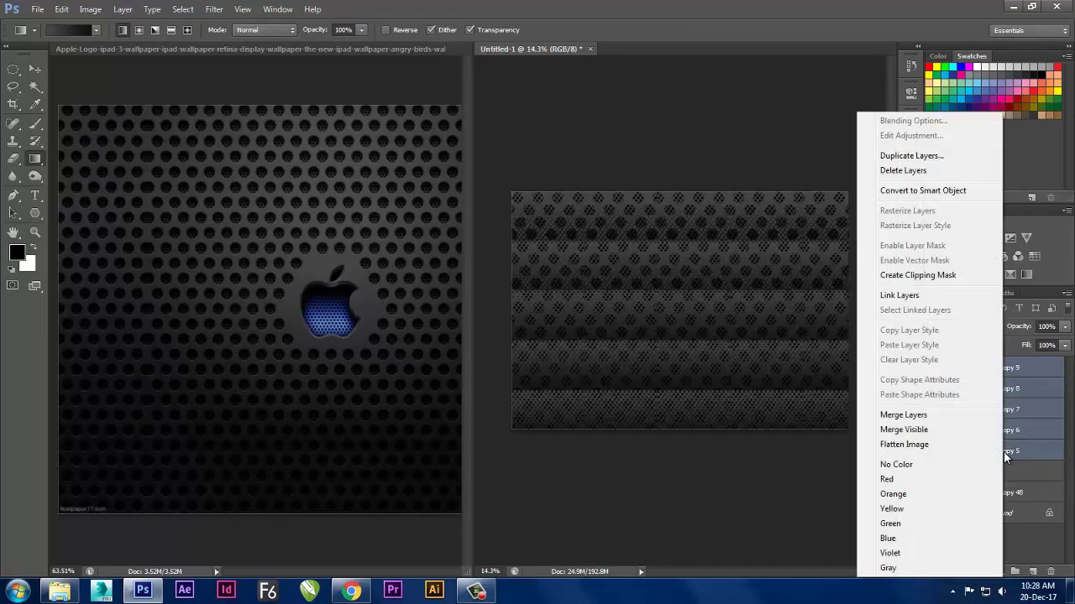
click(921, 417)
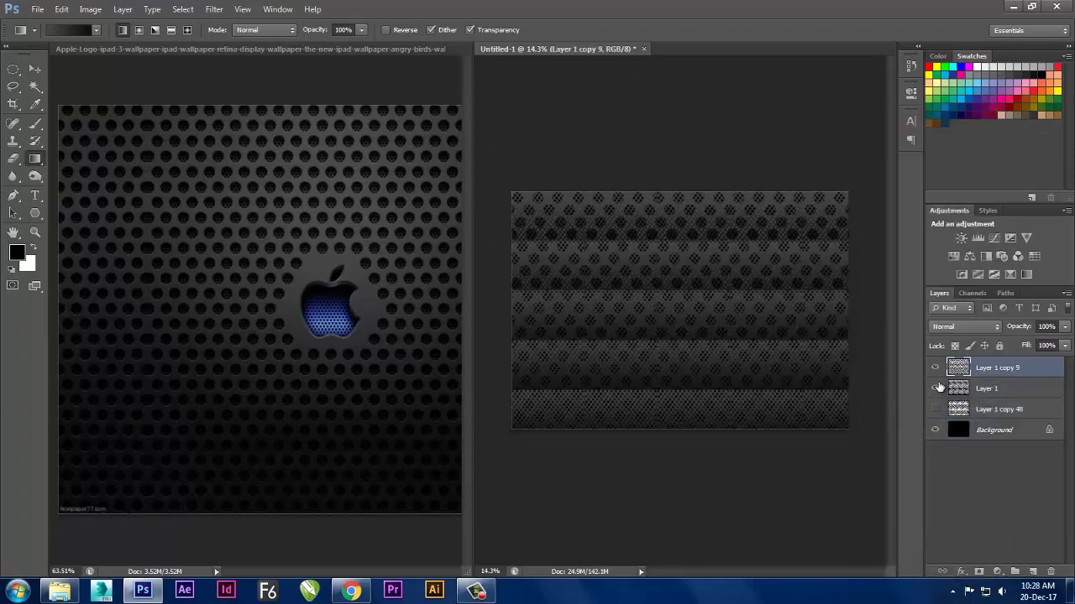
Fill Layer 1 copy 9 with a top-to-bottom gradient and move it beneath Layer 1.
click(934, 368)
scroll(677, 263, up, 3)
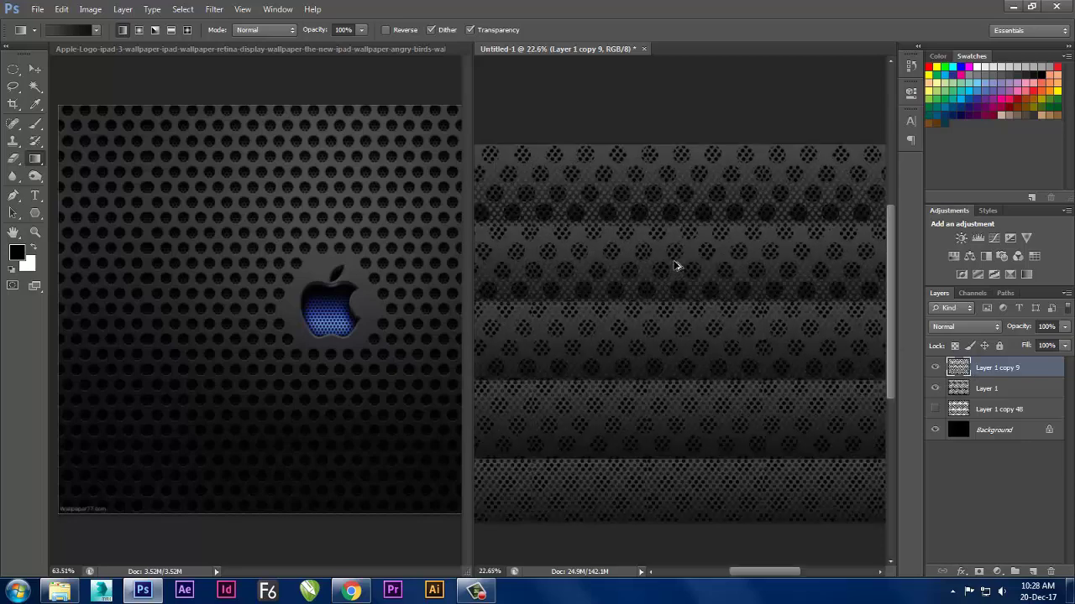
scroll(674, 293, down, 2)
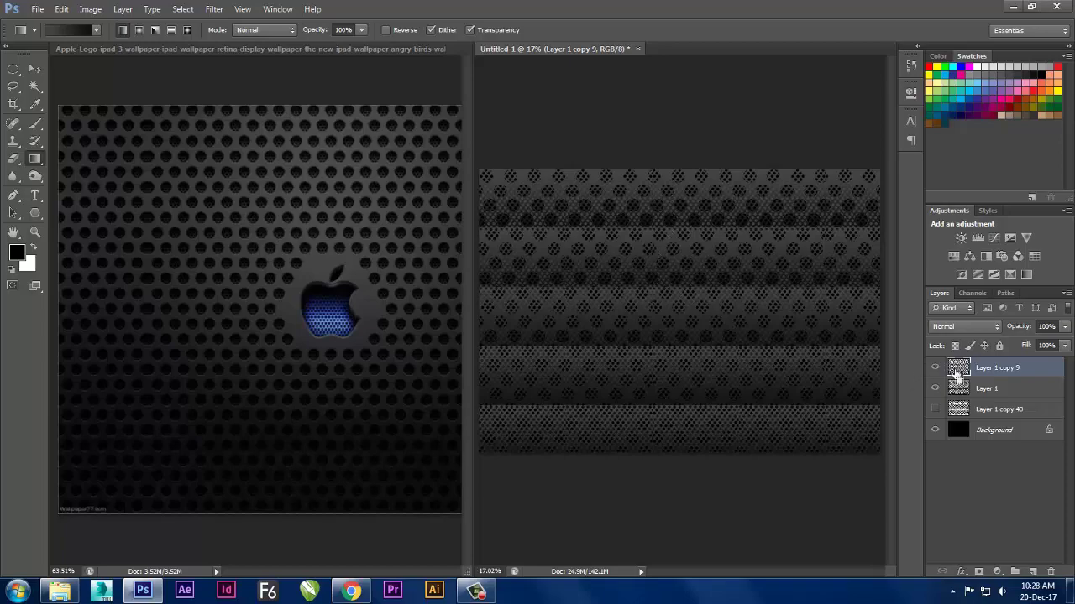
drag(659, 172, 653, 470)
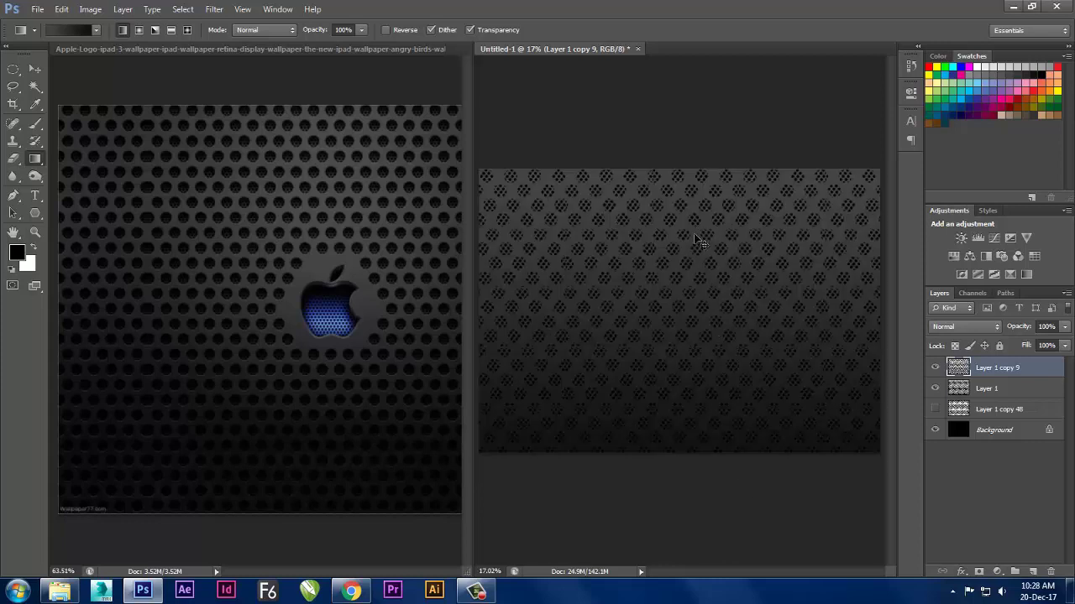
click(935, 369)
click(934, 370)
drag(979, 373, 982, 394)
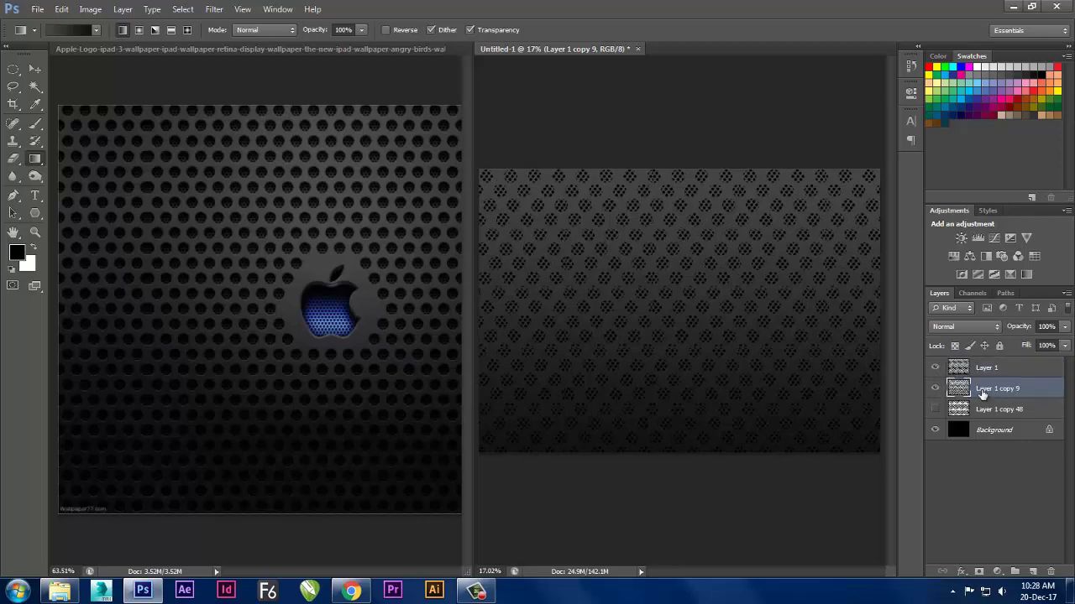
Zoom into the hole pattern and select Layer 1 from the canvas layer list.
scroll(750, 285, up, 3)
scroll(749, 286, up, 2)
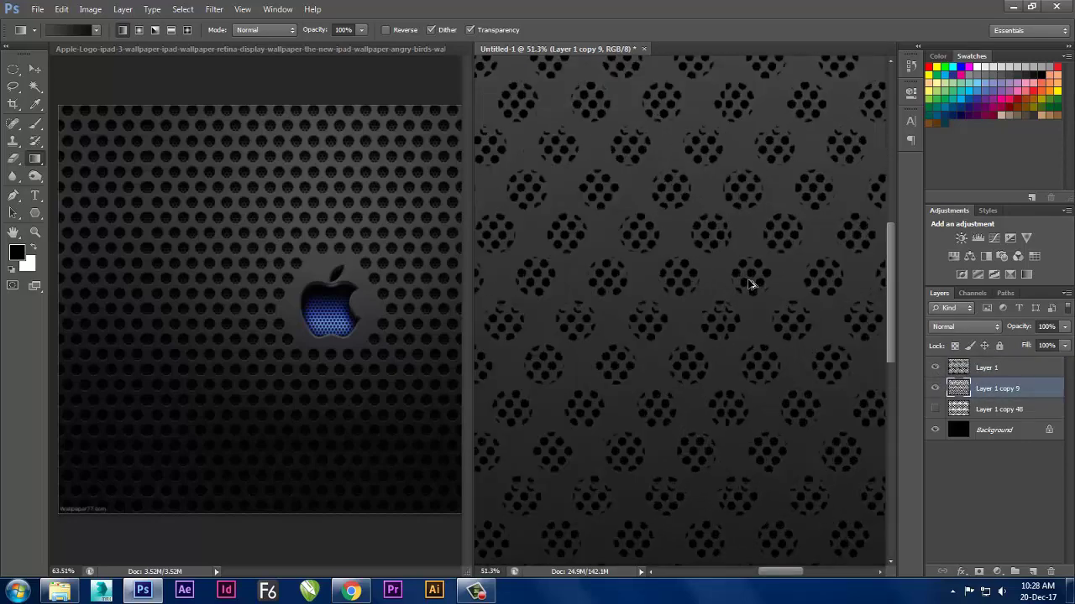
scroll(659, 320, down, 2)
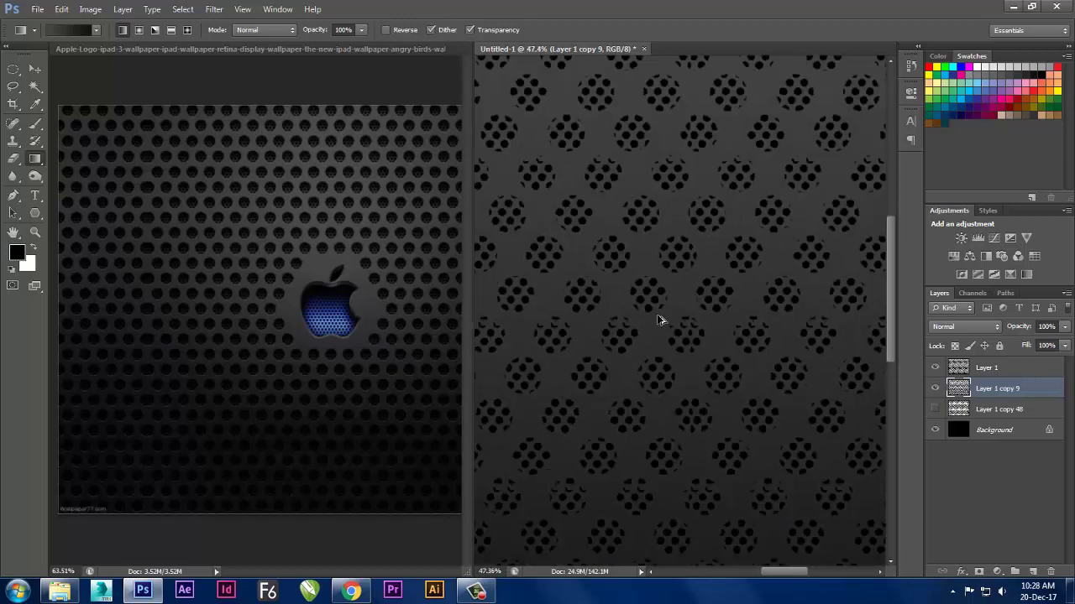
scroll(611, 279, up, 1)
scroll(627, 278, up, 2)
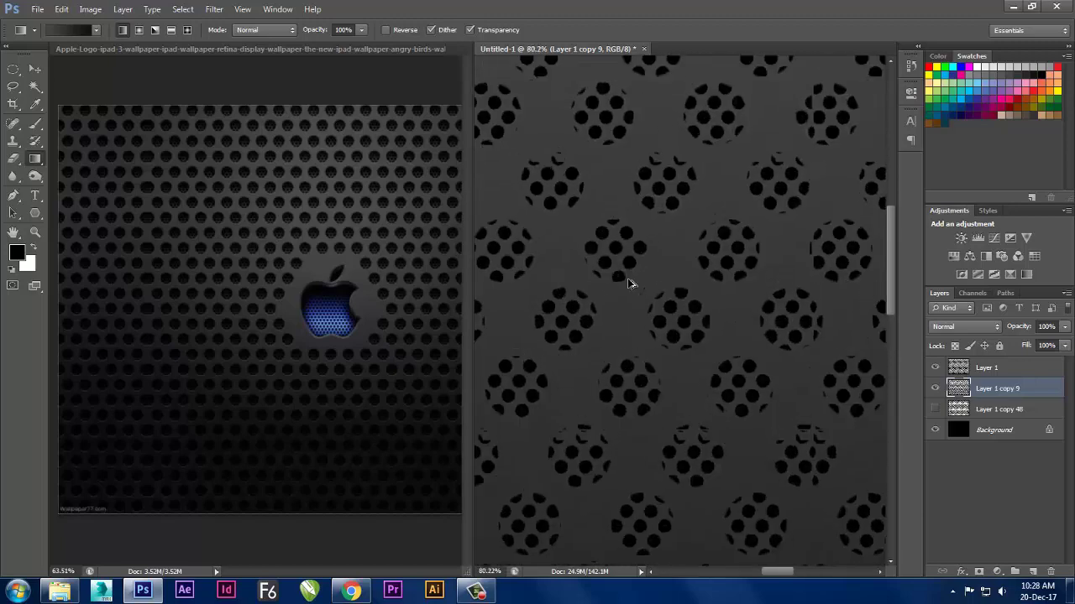
drag(628, 278, 655, 319)
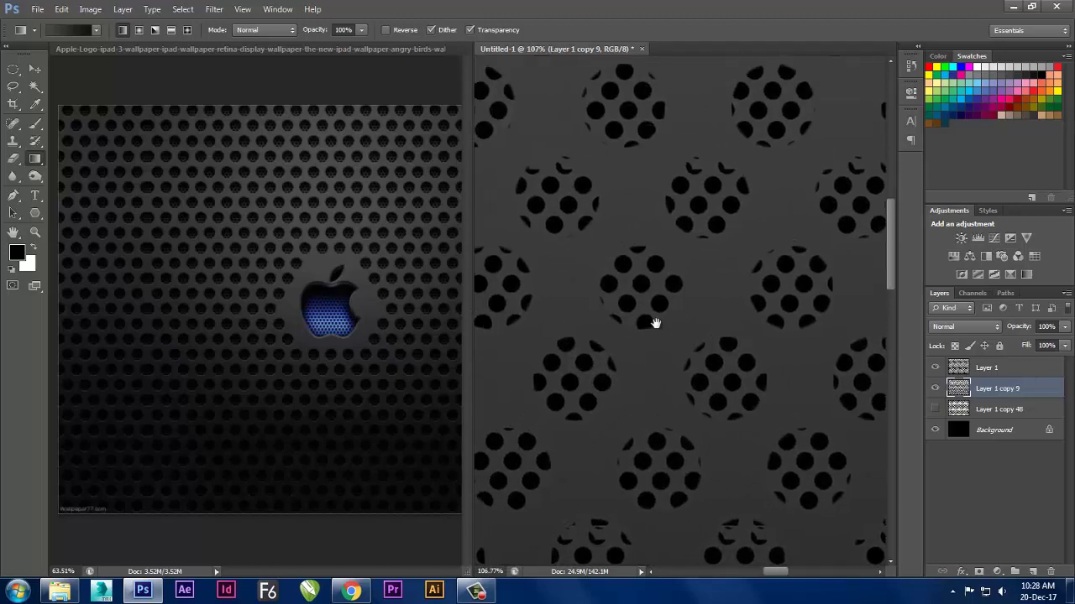
right_click(542, 256)
click(576, 263)
Zoom into the reference wallpaper's holes, then return to Untitled-1.
click(336, 283)
scroll(378, 264, up, 2)
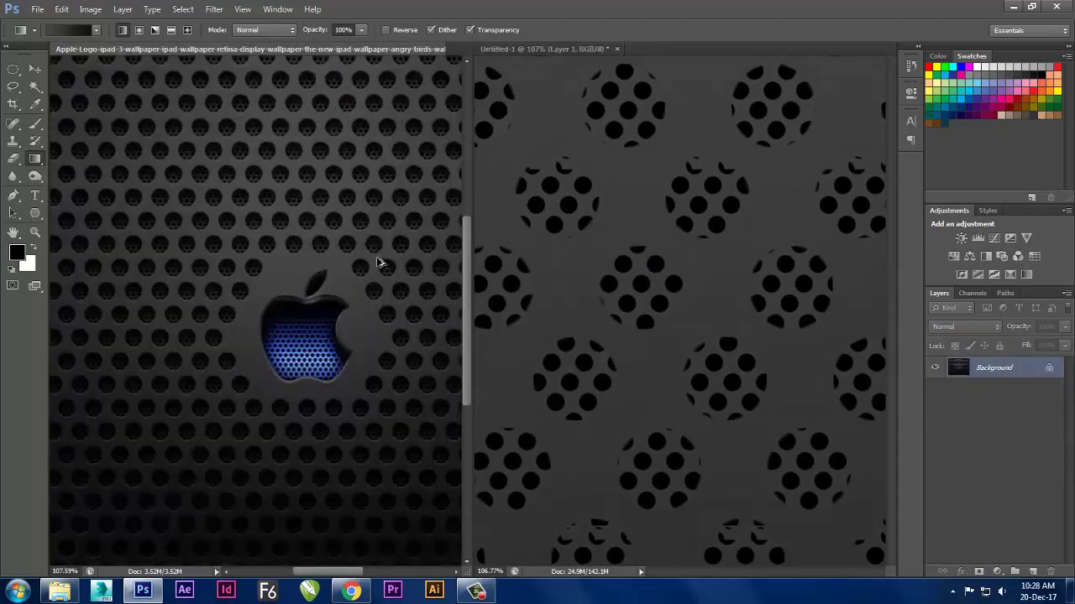
scroll(430, 165, up, 2)
scroll(424, 185, up, 2)
scroll(417, 199, up, 1)
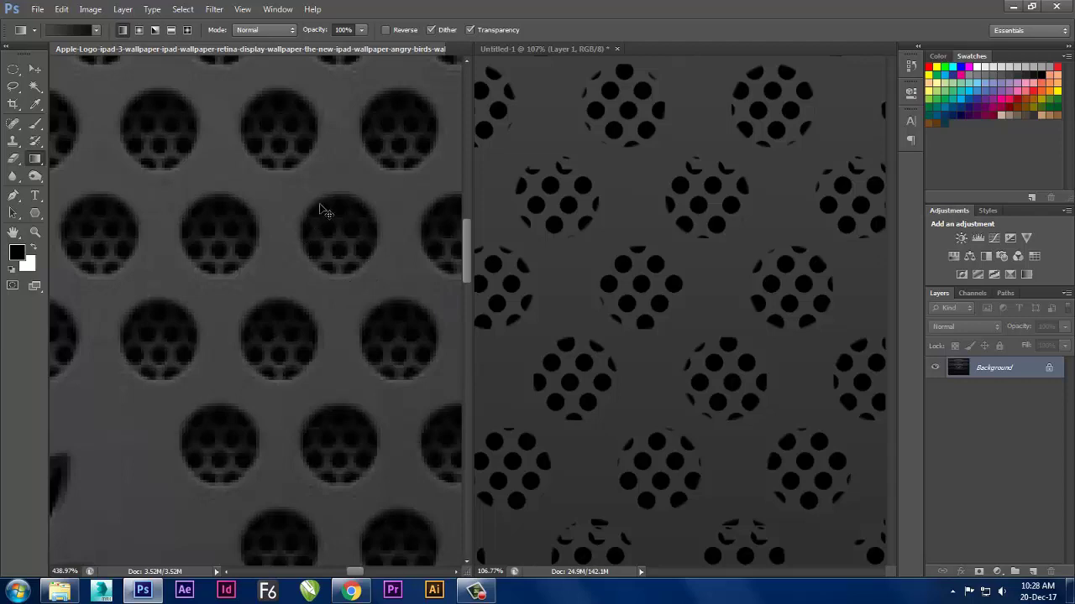
click(551, 278)
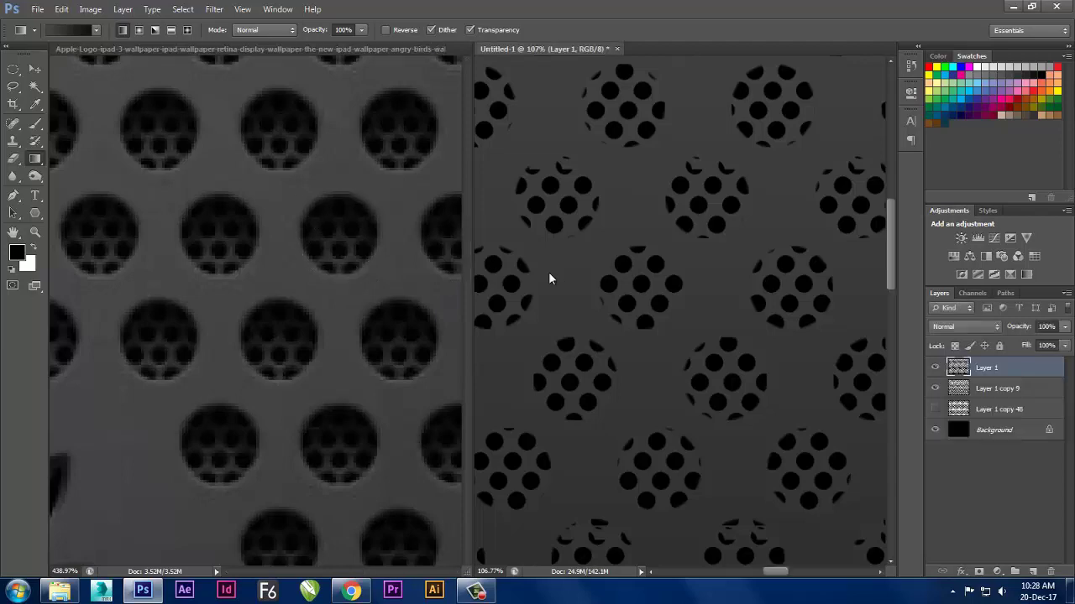
Add Bevel & Emboss to Layer 1 without global light, angle 96°, altitude 37°, dimmer highlights.
double_click(963, 370)
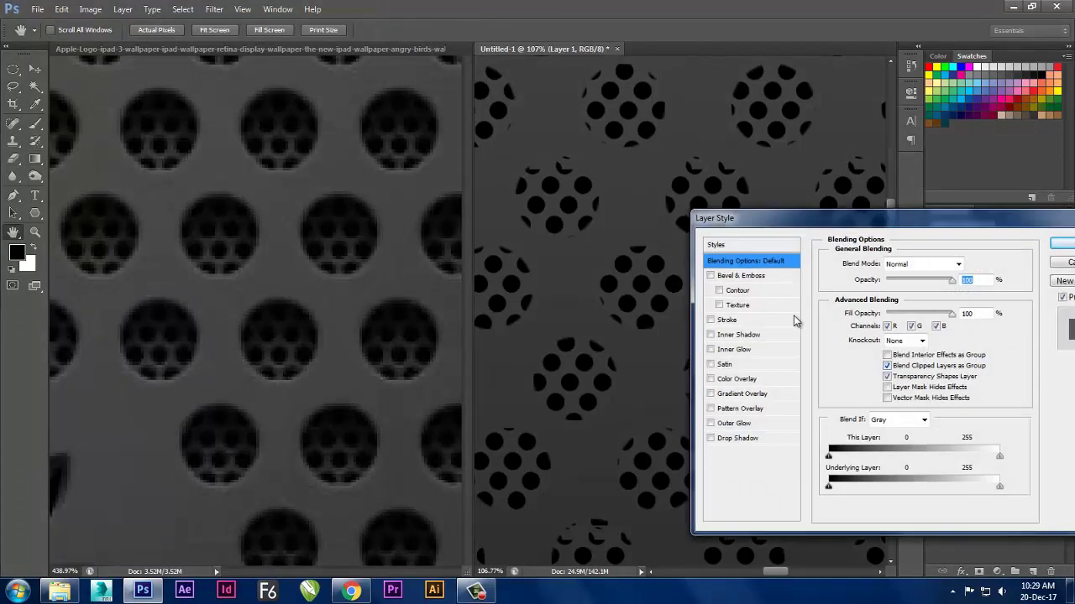
click(742, 276)
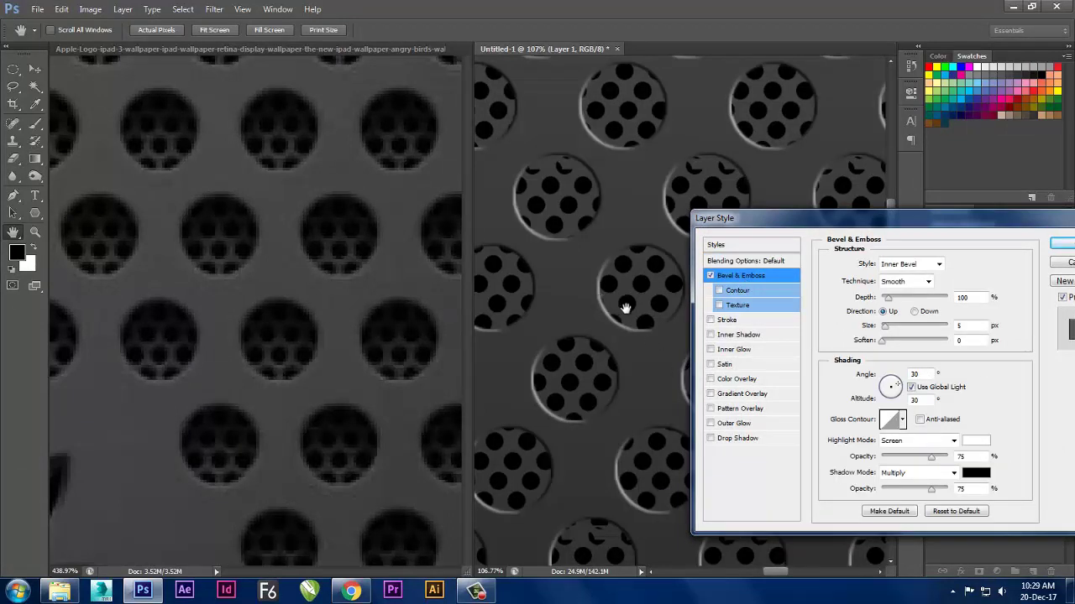
click(911, 387)
click(890, 384)
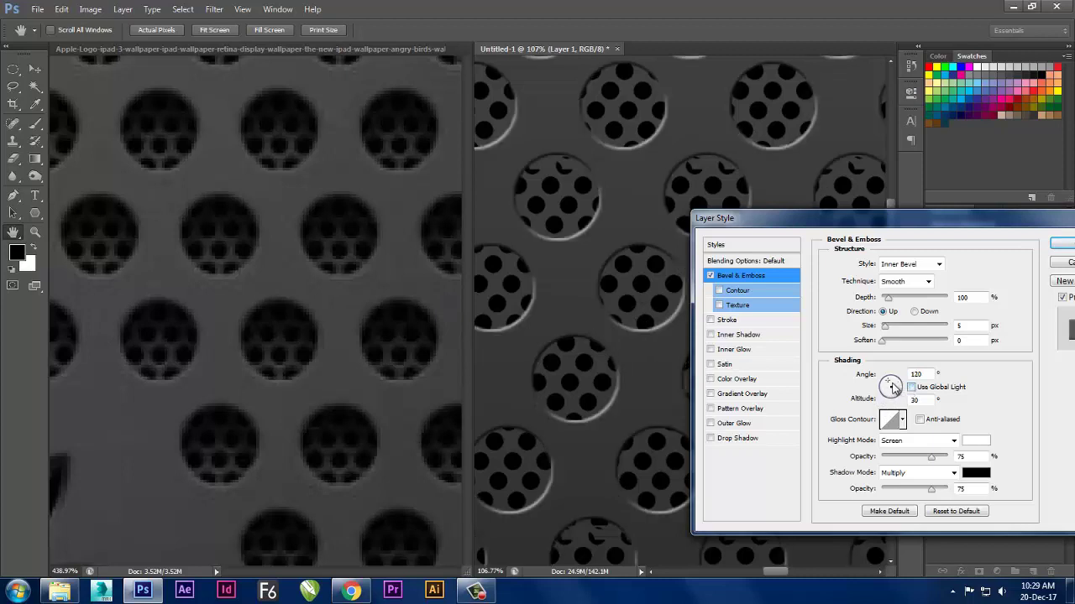
click(891, 385)
click(892, 384)
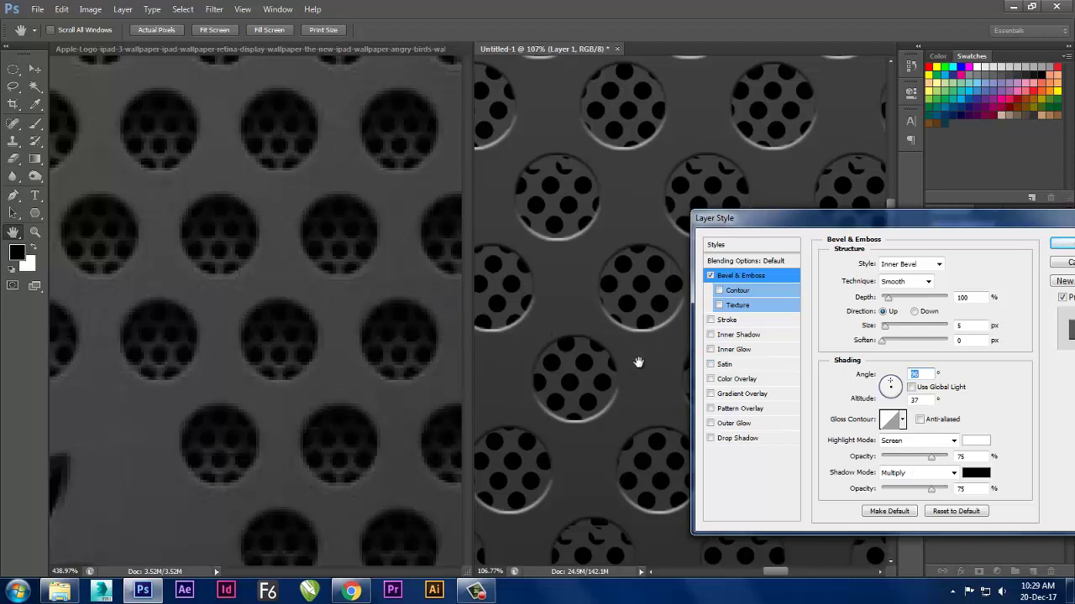
drag(932, 460, 892, 460)
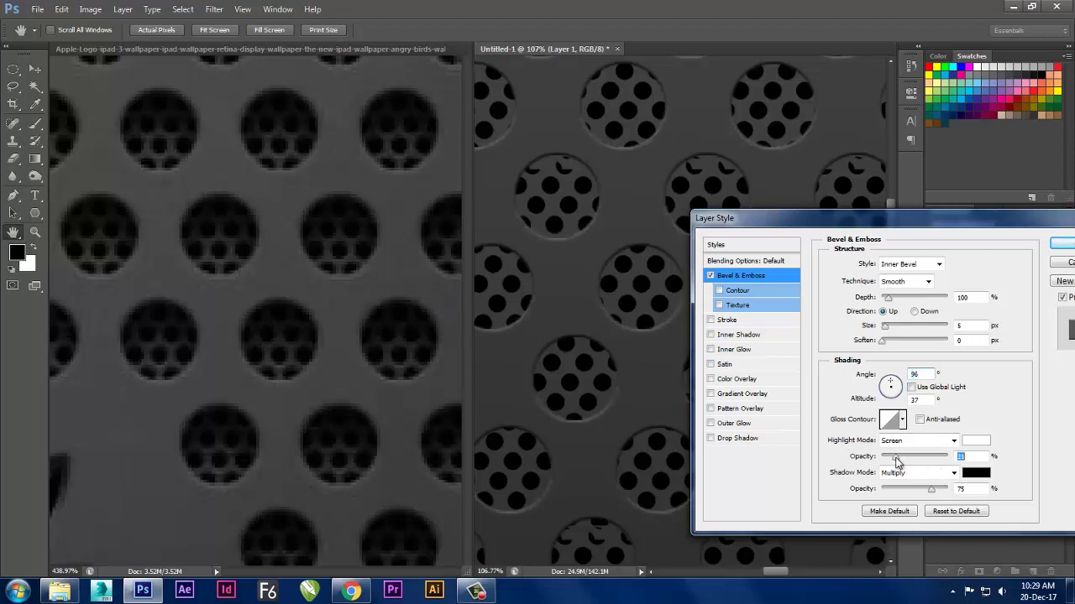
click(1059, 243)
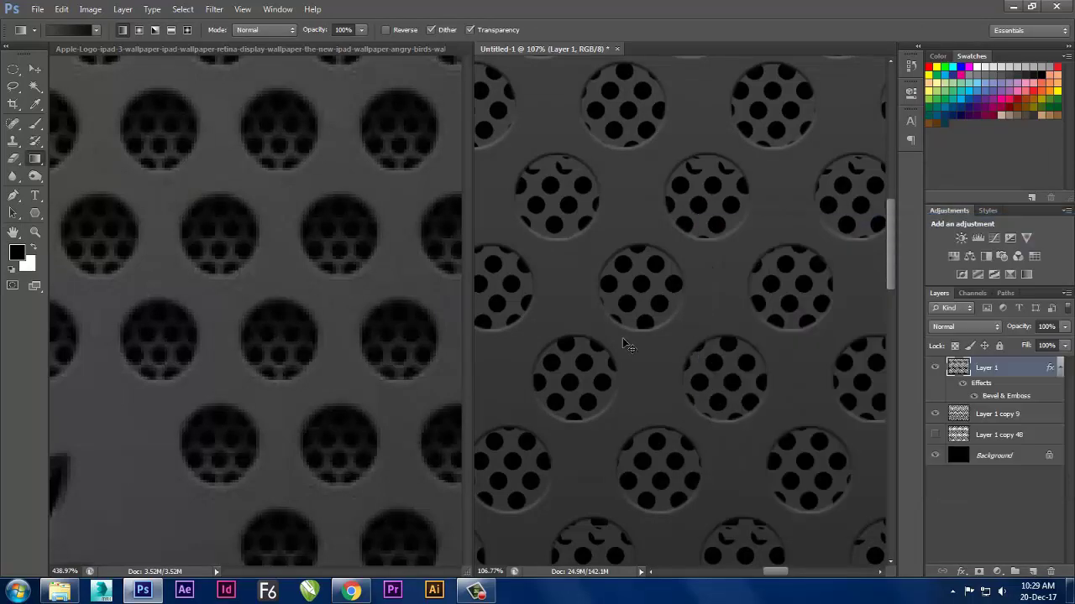
Reduce Layer 1's Bevel & Emboss size to 3 px.
scroll(509, 388, down, 2)
scroll(520, 402, down, 2)
scroll(522, 403, down, 2)
scroll(521, 403, down, 2)
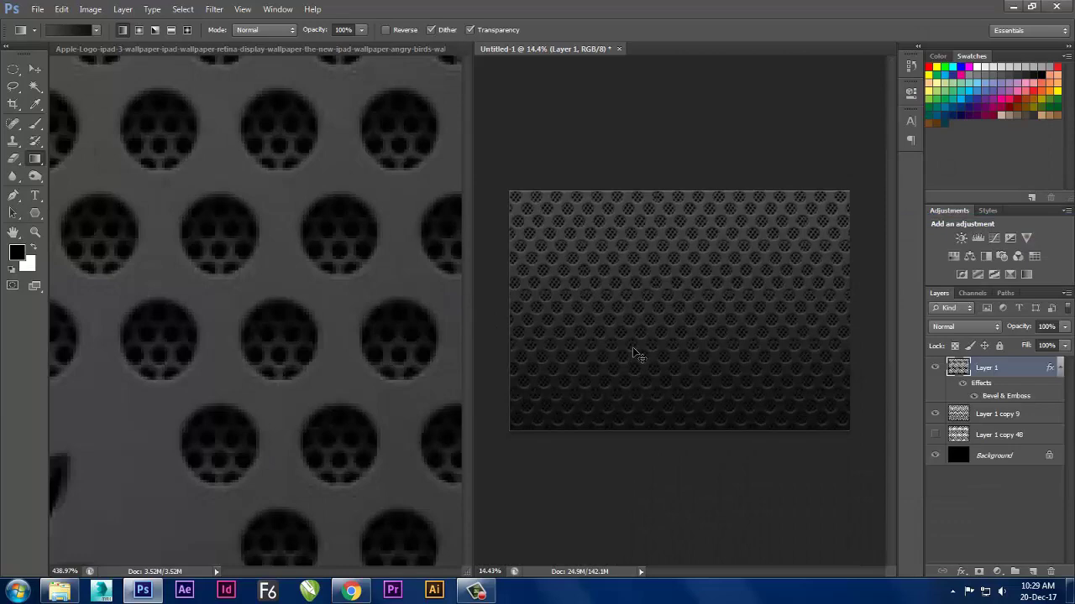
scroll(719, 357, up, 1)
scroll(683, 307, up, 3)
scroll(700, 261, up, 2)
scroll(679, 252, up, 2)
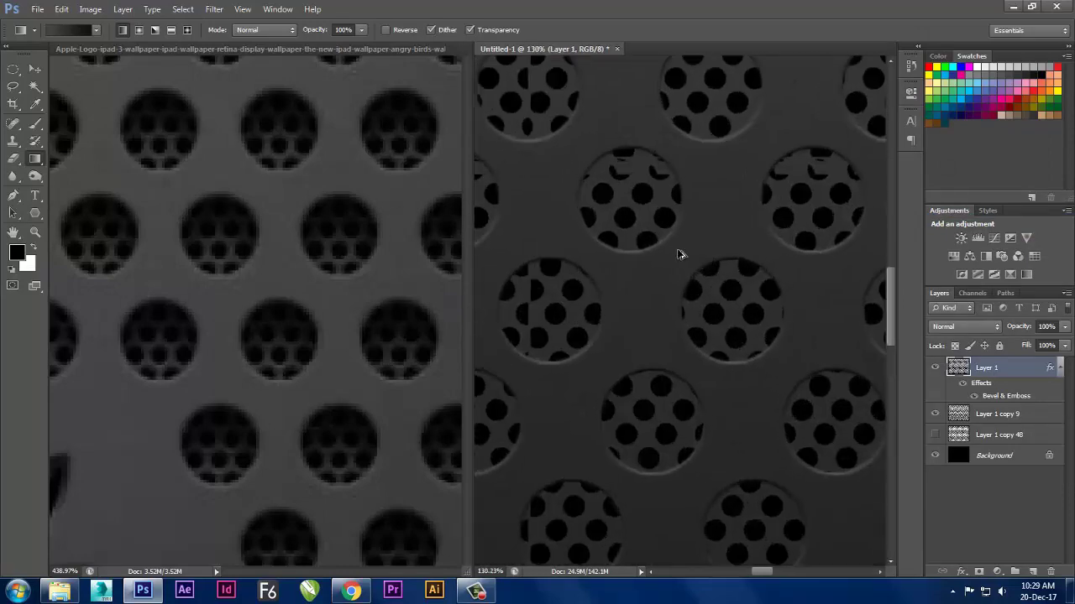
scroll(680, 254, up, 2)
double_click(994, 395)
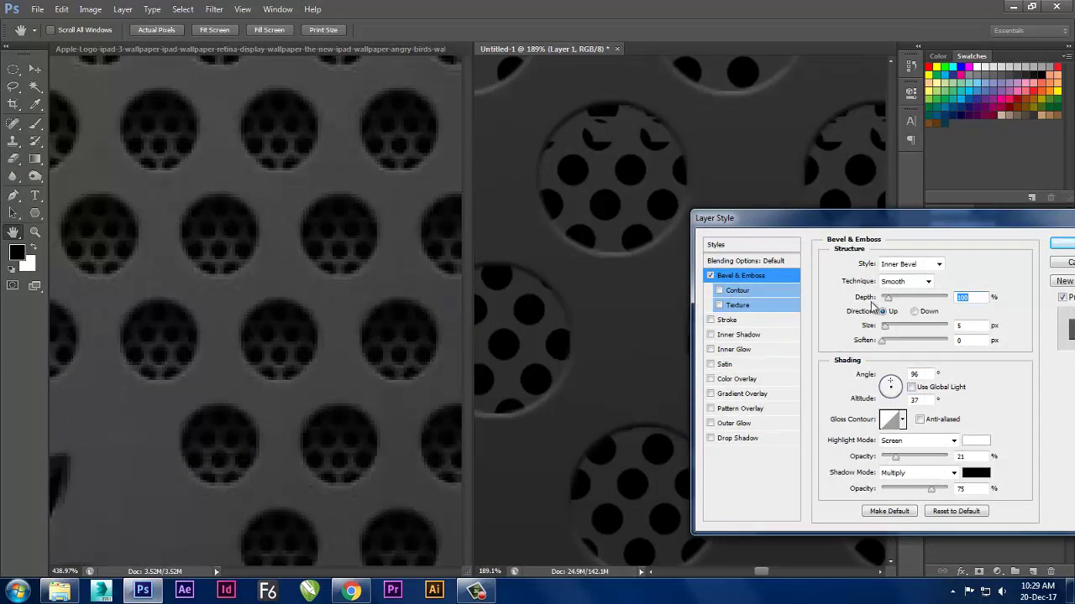
drag(885, 325, 879, 330)
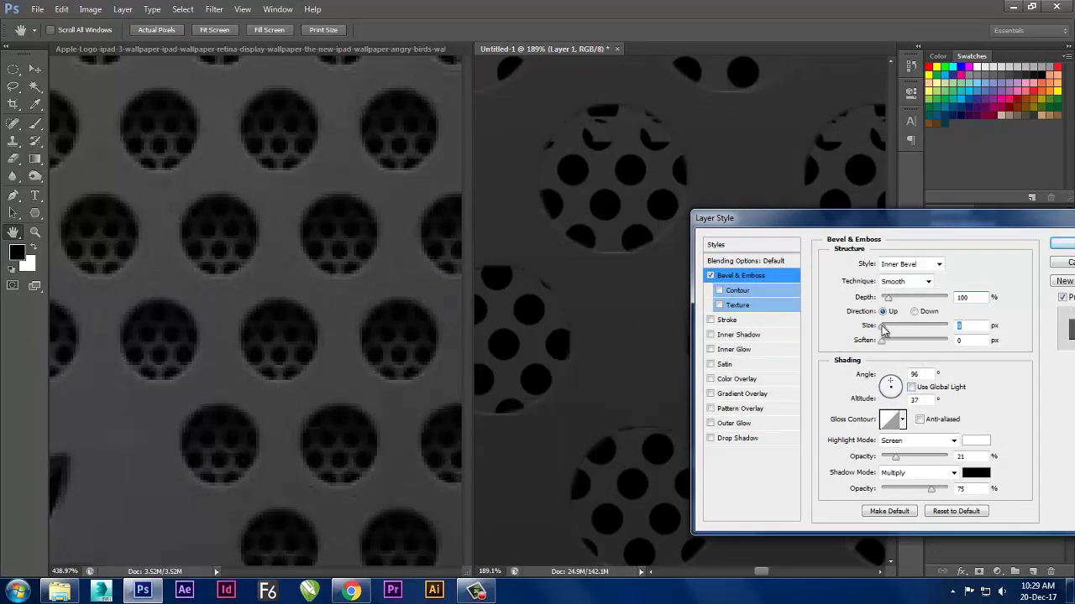
mouse_move(882, 330)
mouse_down()
mouse_move(917, 296)
mouse_move(884, 300)
mouse_up()
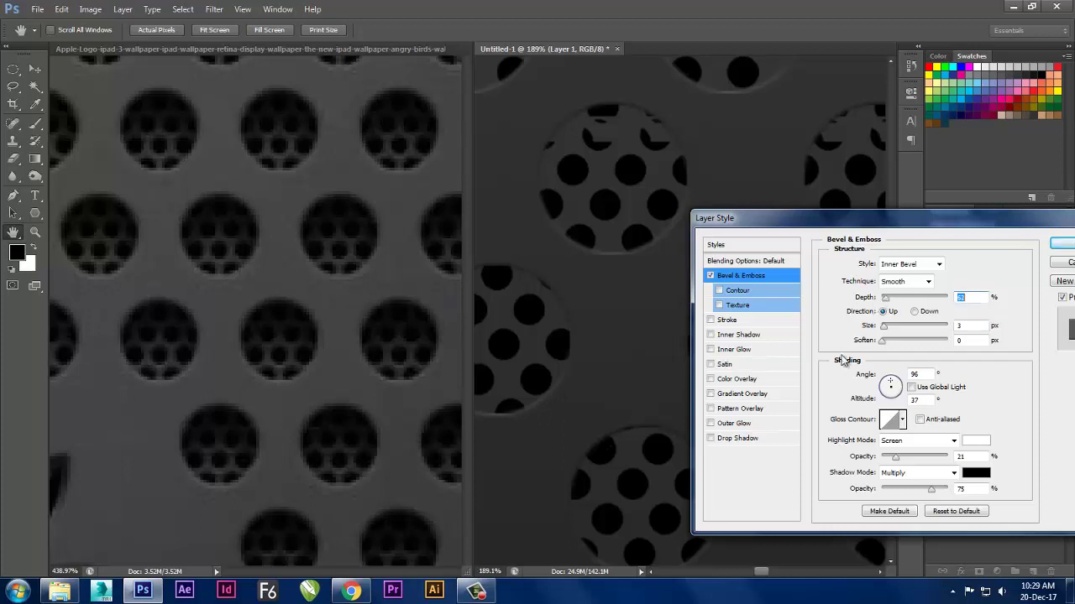
Add a Drop Shadow: no global light, angle 92°, distance 27 px, size 24 px, opacity 100%.
click(752, 439)
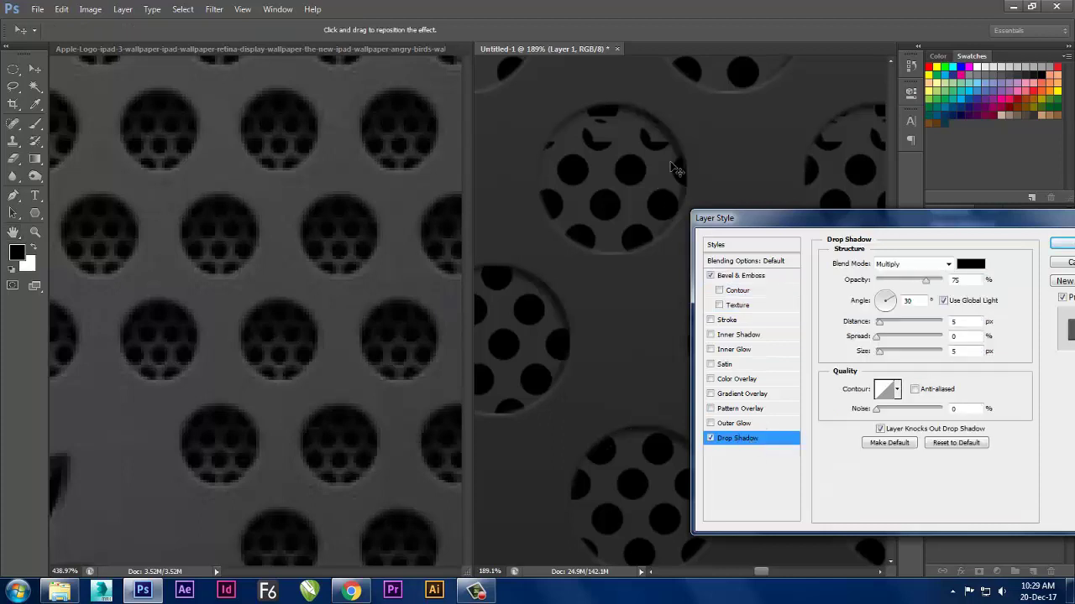
click(943, 301)
click(955, 302)
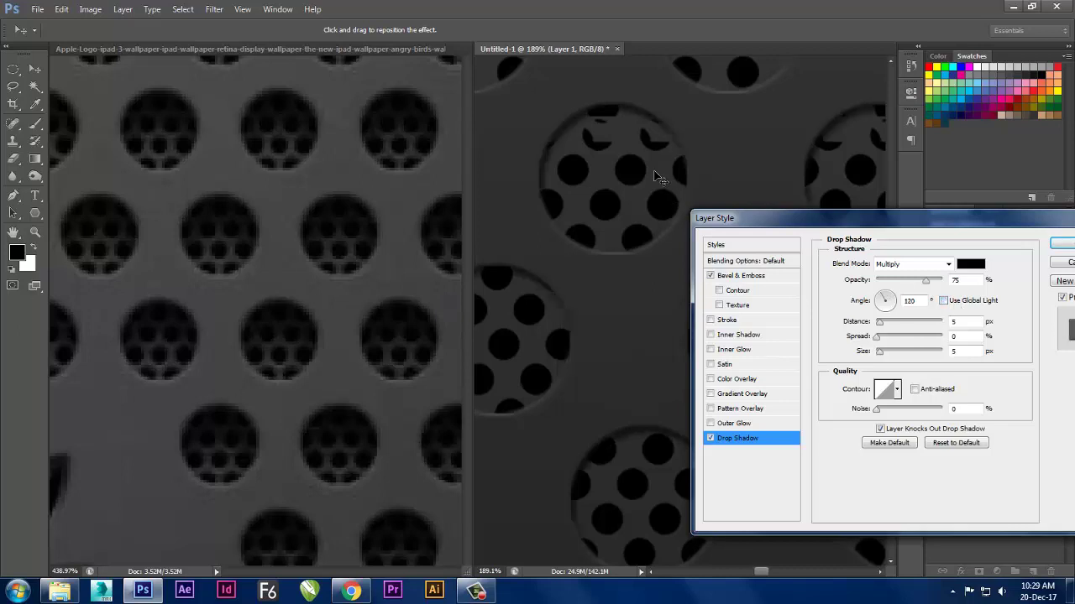
drag(628, 151, 626, 174)
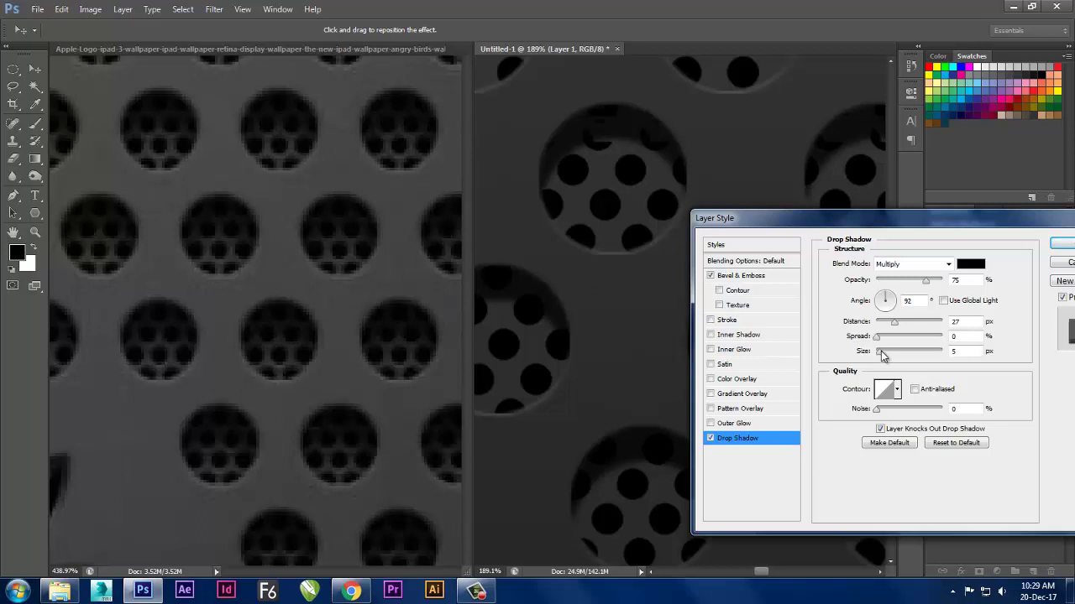
drag(879, 352, 886, 352)
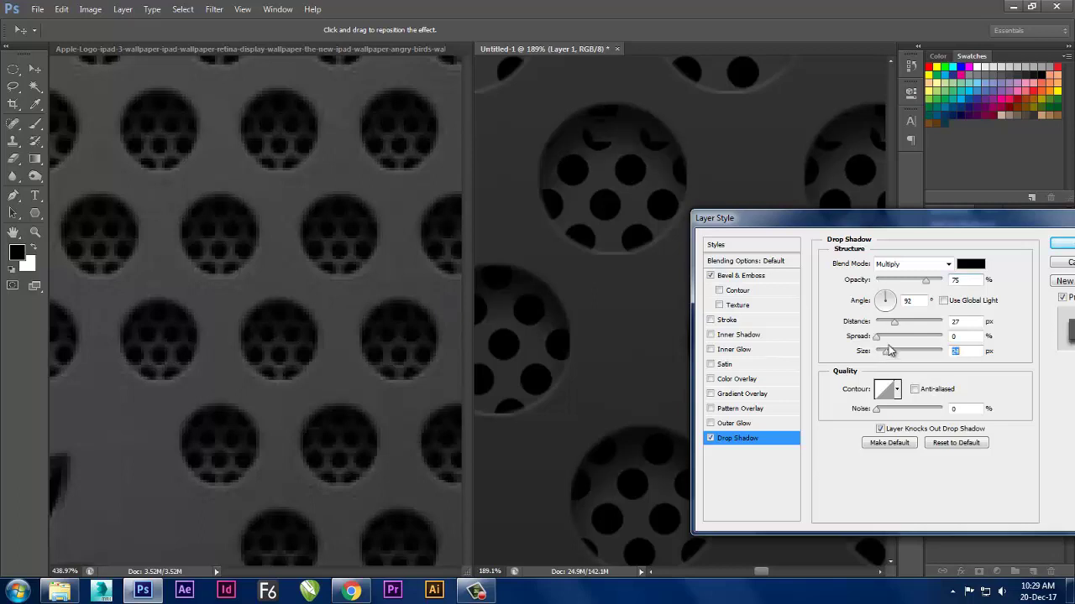
drag(929, 284, 945, 282)
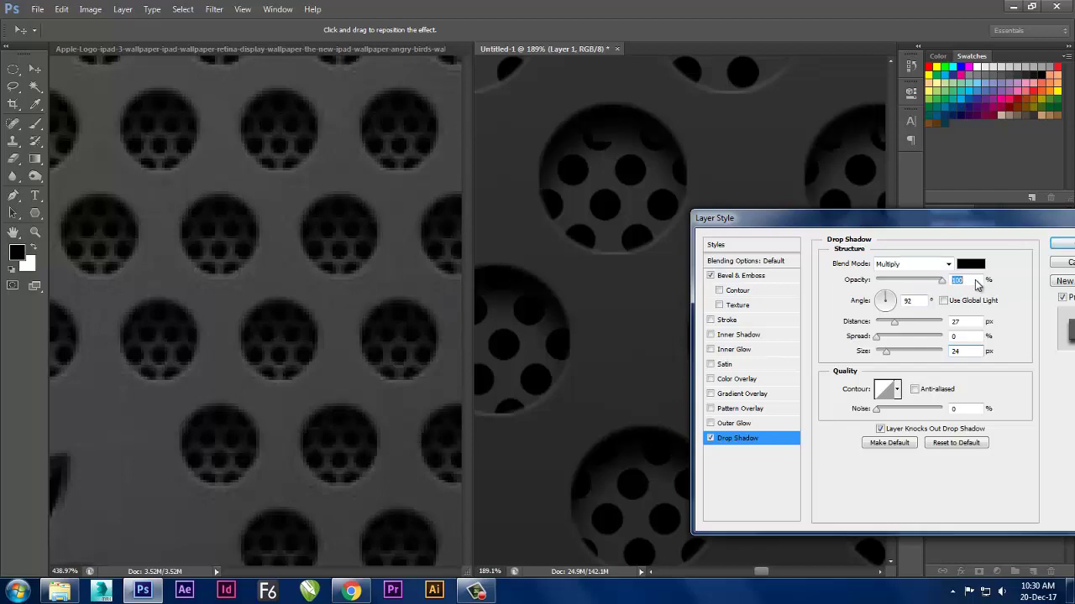
click(1052, 246)
Select Layer 1 copy 9 and toggle its visibility off and back on.
scroll(613, 313, down, 2)
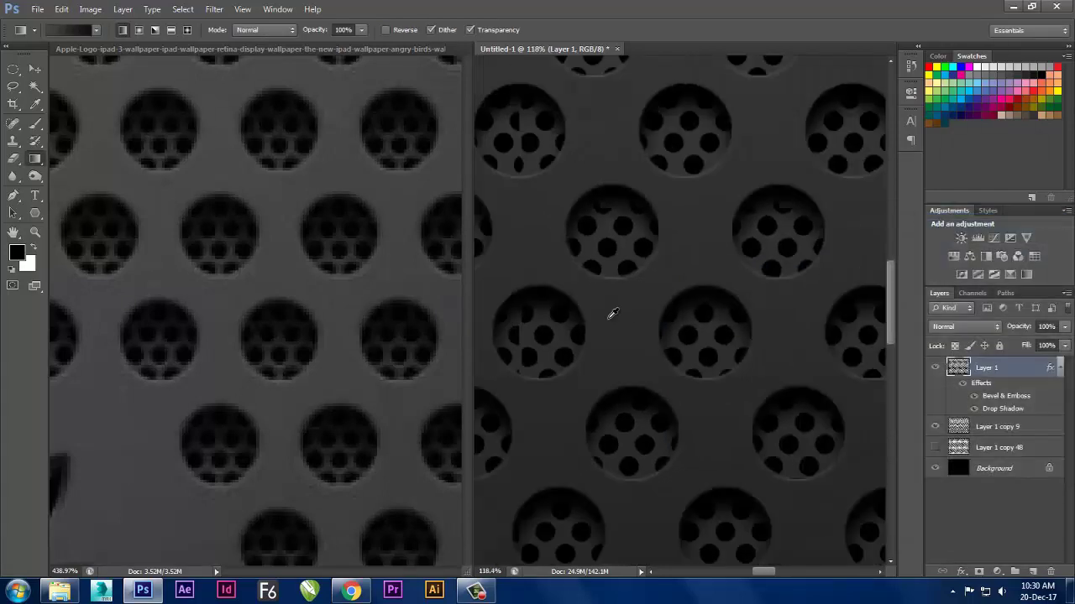
scroll(613, 312, down, 2)
scroll(613, 313, down, 2)
scroll(613, 314, down, 1)
scroll(613, 314, down, 1)
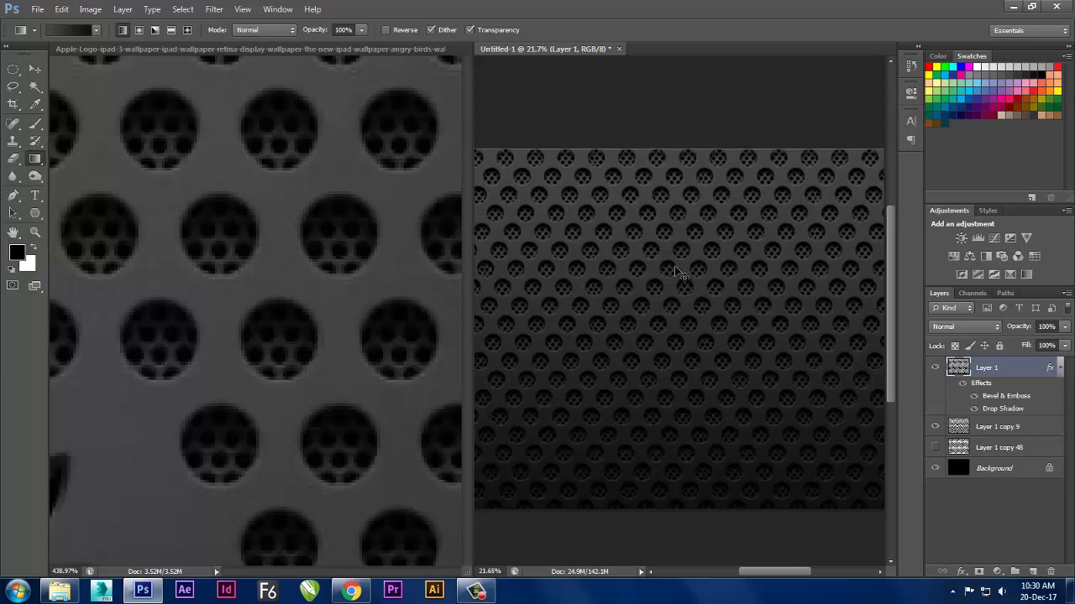
scroll(675, 270, up, 2)
scroll(676, 270, up, 2)
scroll(676, 271, up, 2)
scroll(675, 270, up, 1)
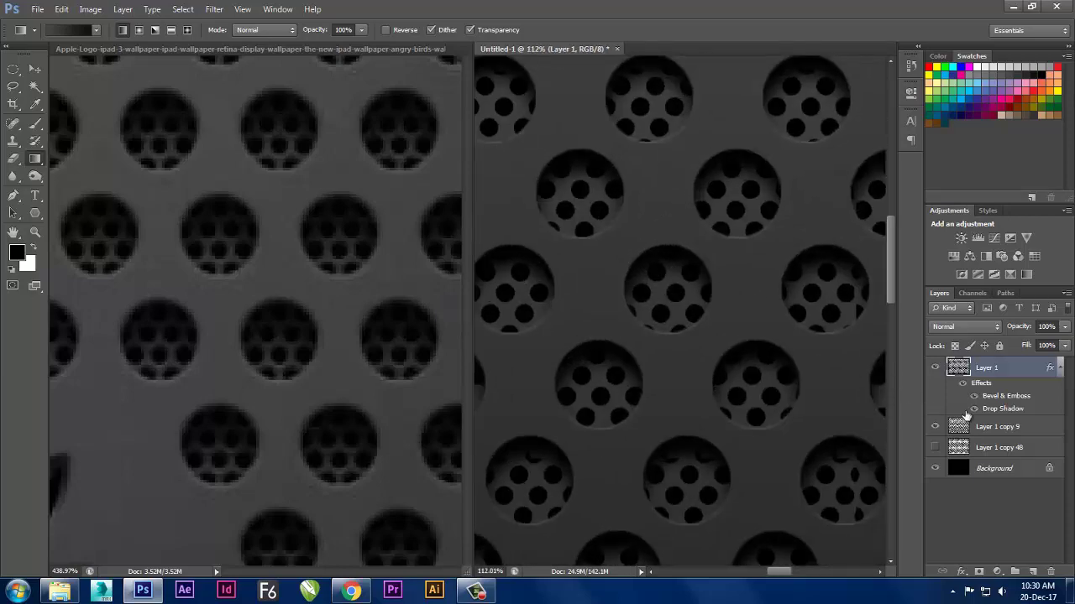
click(953, 428)
click(935, 427)
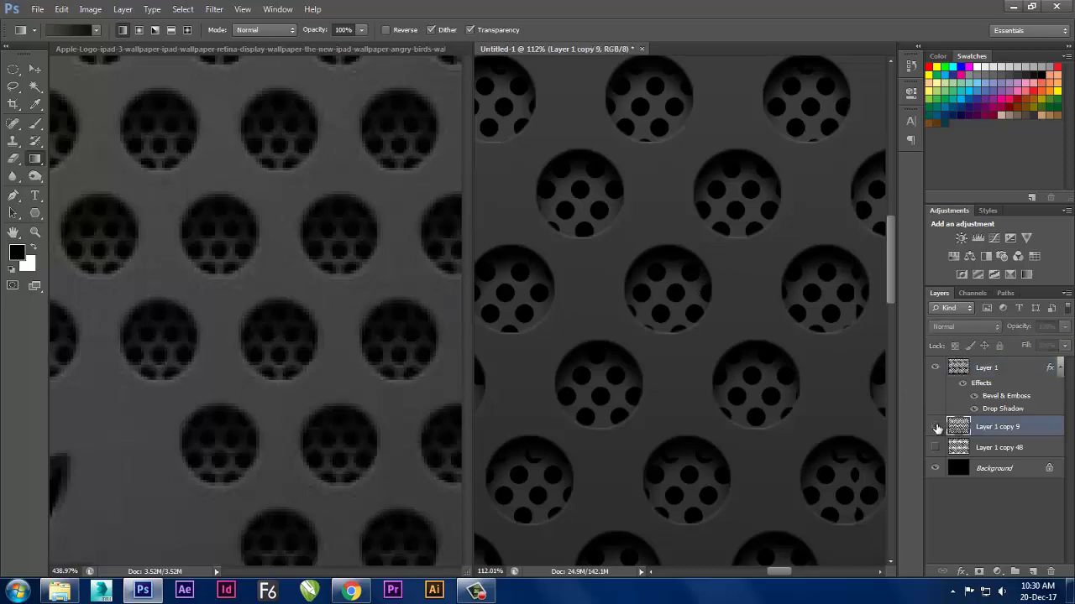
click(936, 428)
Give Layer 1 copy 9 Bevel & Emboss: size 2 px, angle 90°, altitude 37°, highlights 35%.
right_click(958, 428)
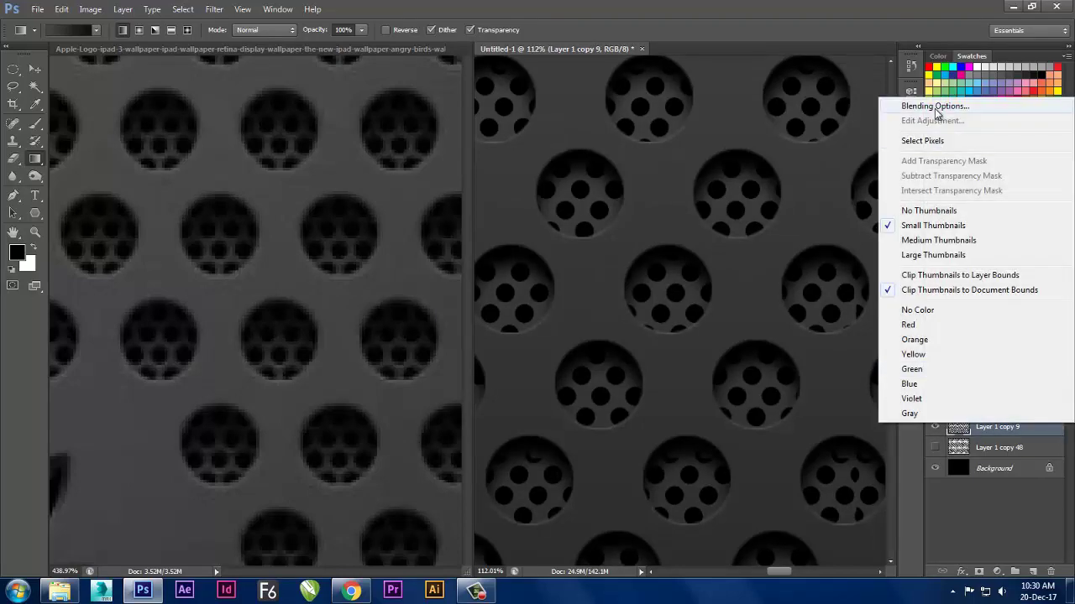
click(938, 111)
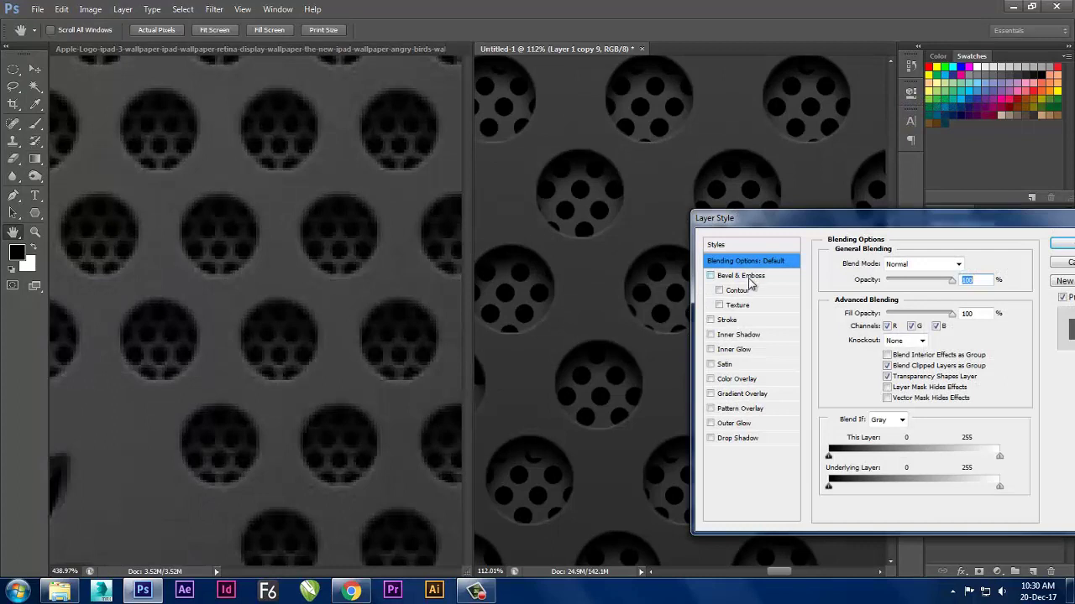
click(749, 276)
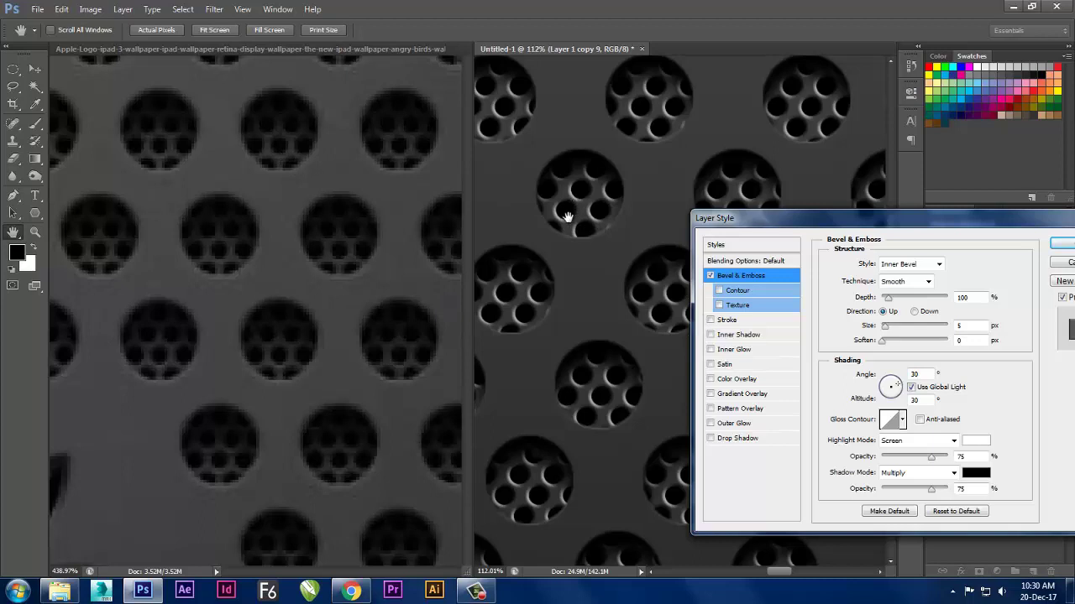
double_click(972, 325)
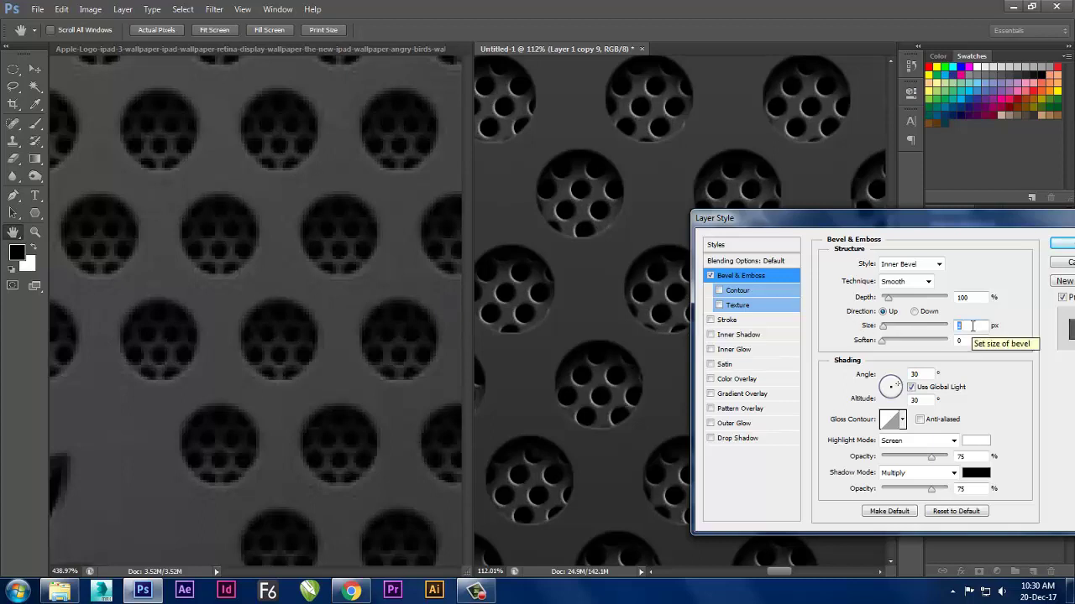
click(912, 387)
drag(891, 387, 893, 385)
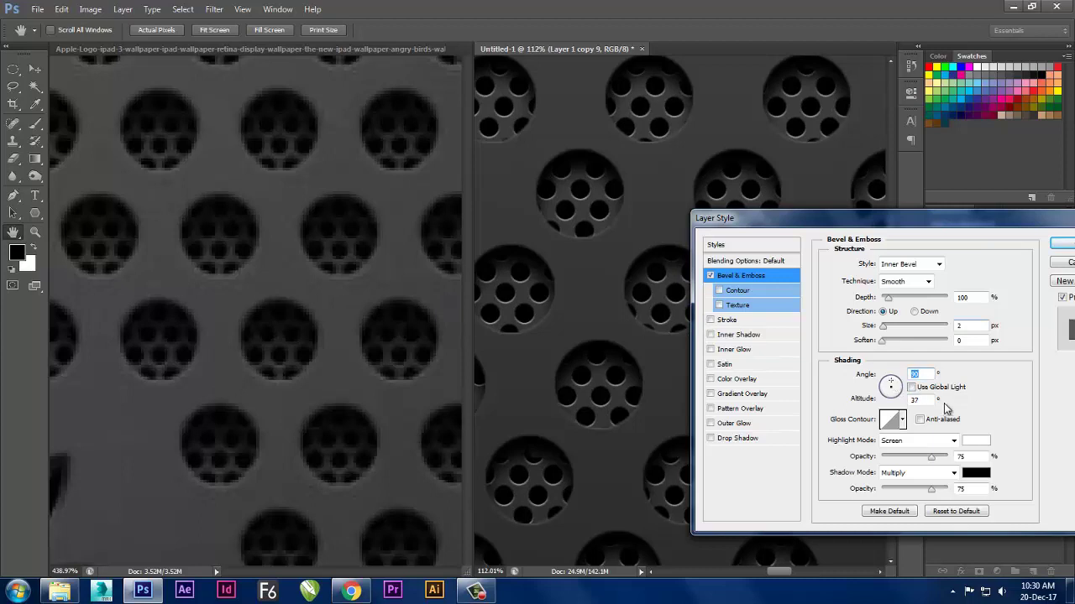
drag(930, 458, 905, 458)
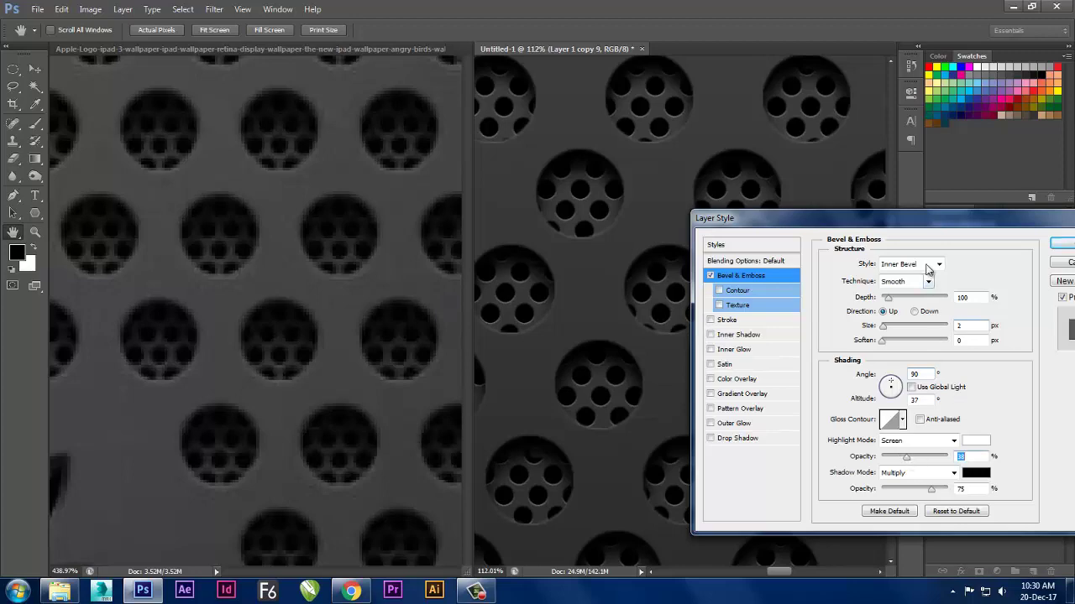
drag(907, 232, 551, 319)
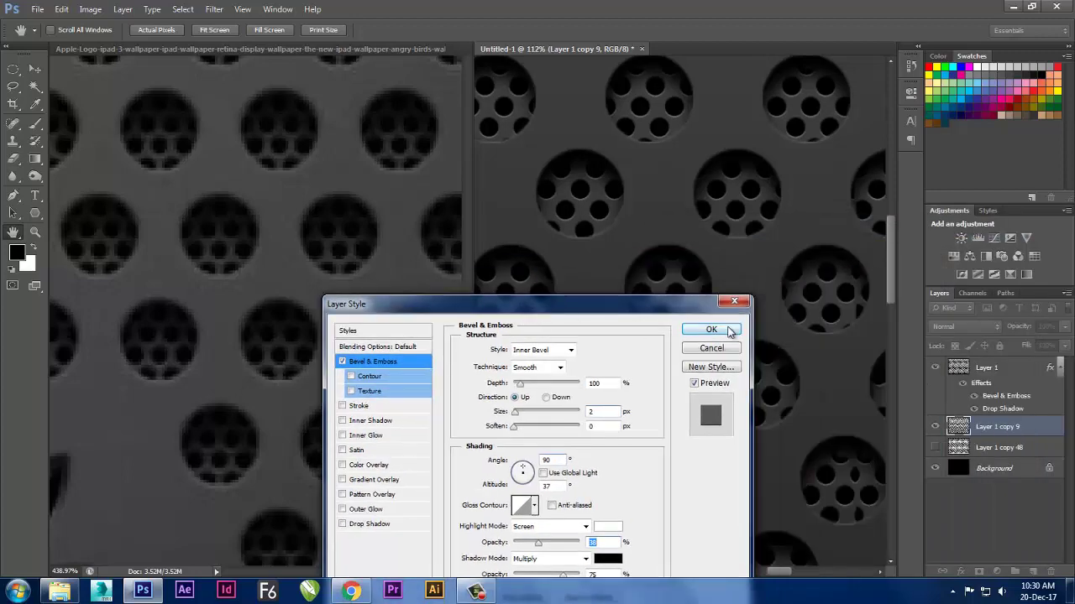
click(708, 329)
scroll(681, 372, down, 2)
scroll(681, 372, down, 2)
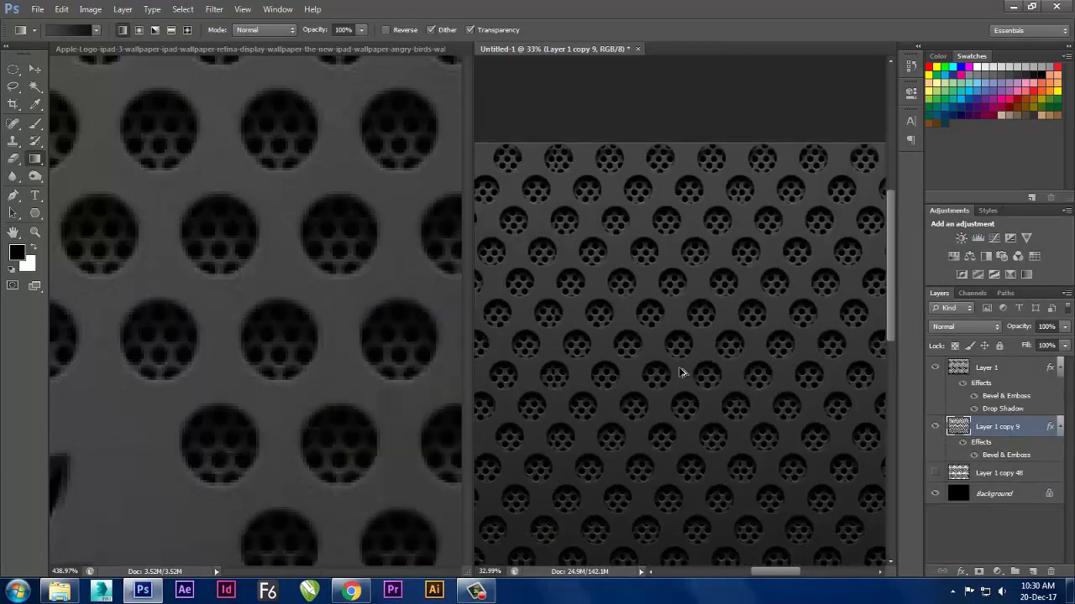
scroll(681, 372, down, 2)
scroll(681, 372, down, 2)
scroll(681, 372, up, 2)
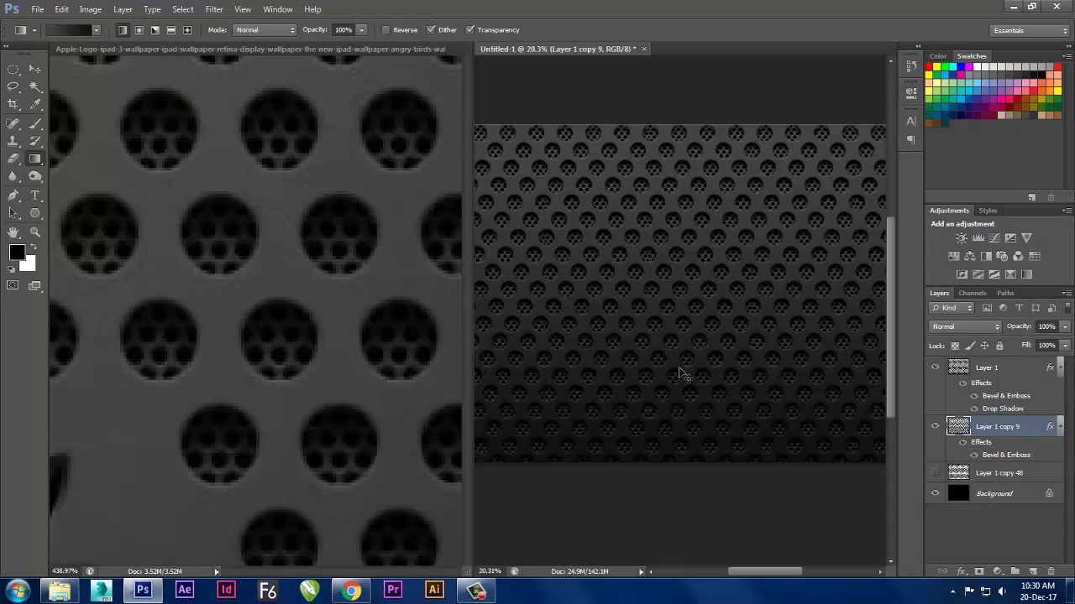
scroll(680, 372, up, 2)
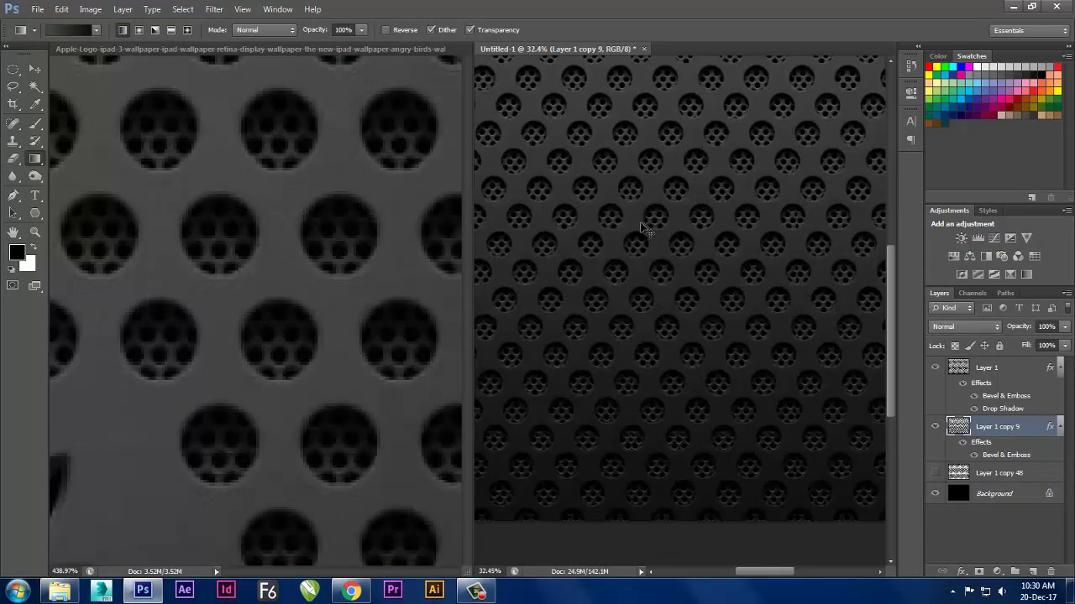
click(373, 306)
scroll(373, 307, down, 3)
scroll(373, 307, down, 3)
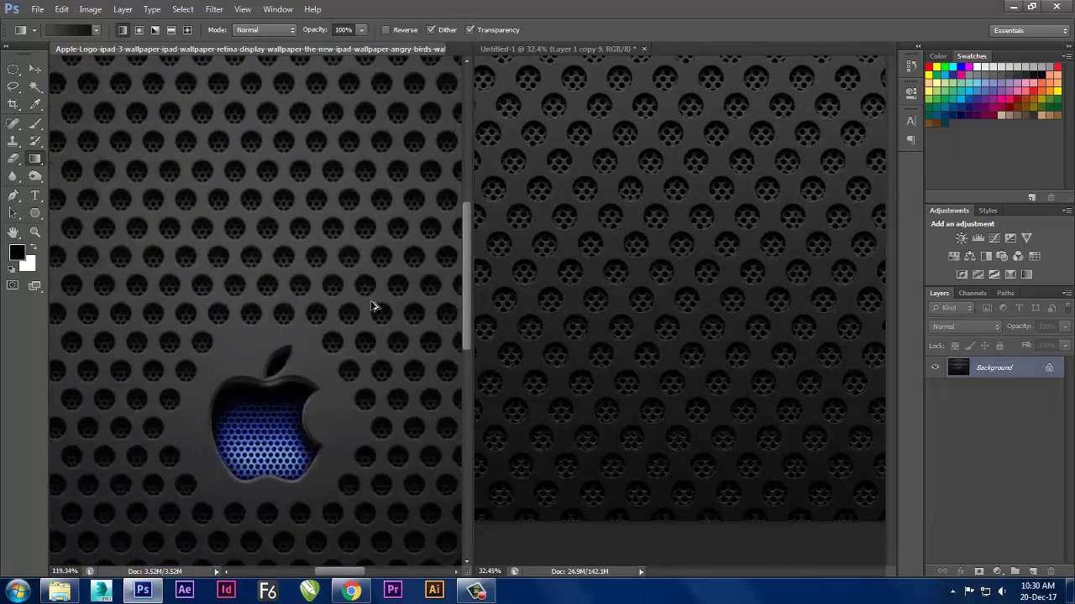
scroll(374, 306, down, 3)
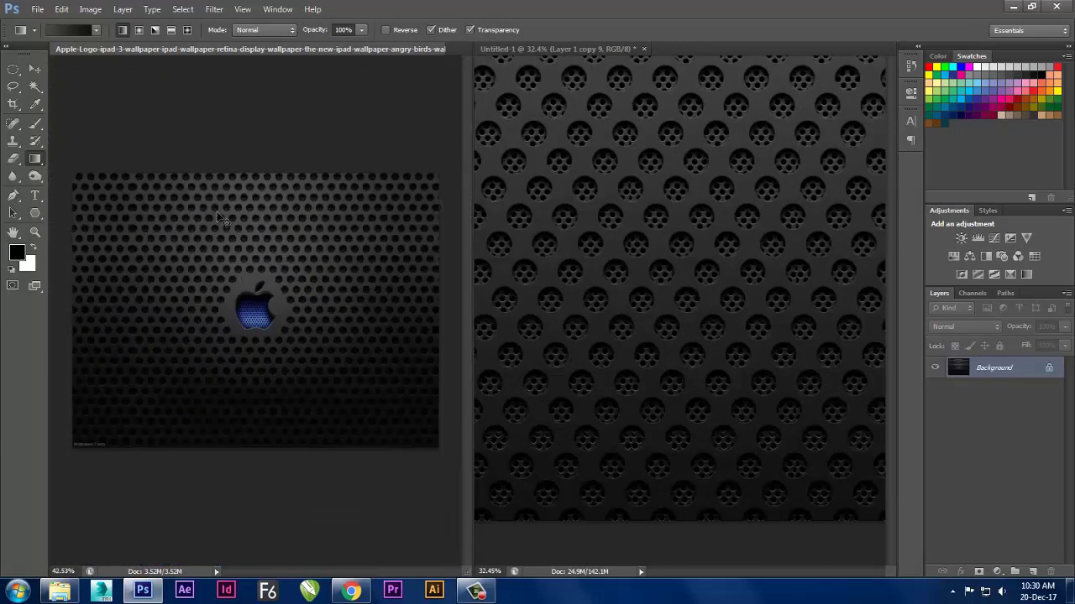
click(568, 344)
scroll(568, 344, down, 1)
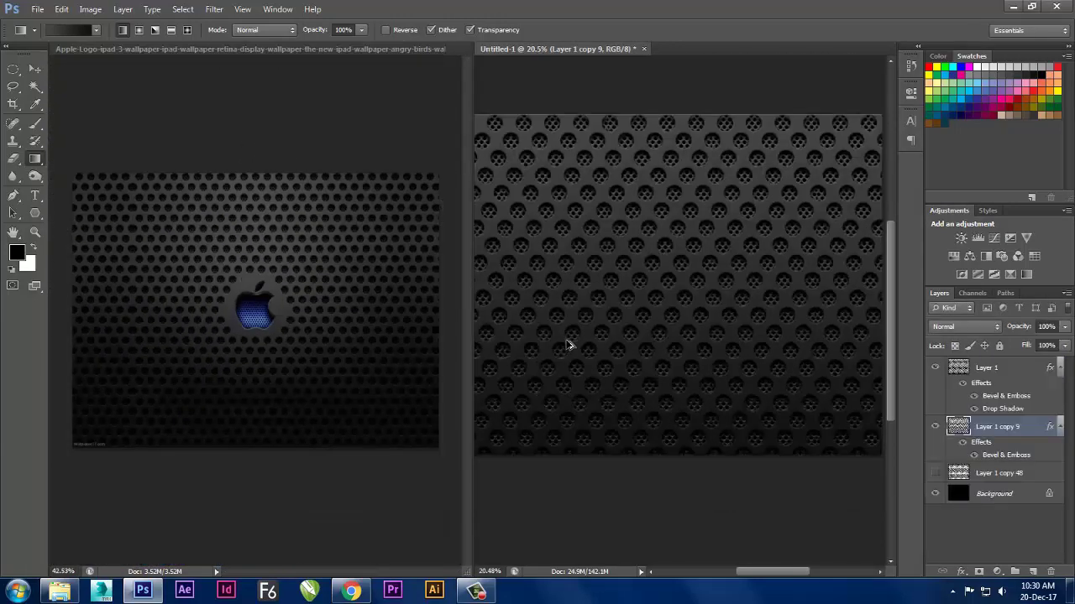
scroll(568, 344, down, 2)
click(1015, 373)
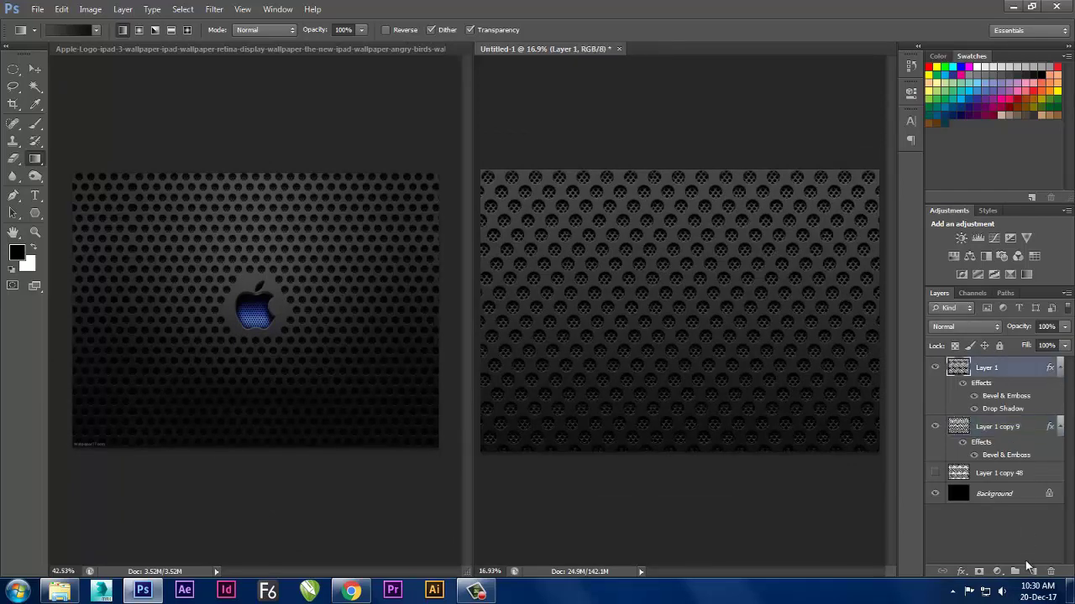
Add a new layer and choose the Black, White gradient preset.
click(1032, 571)
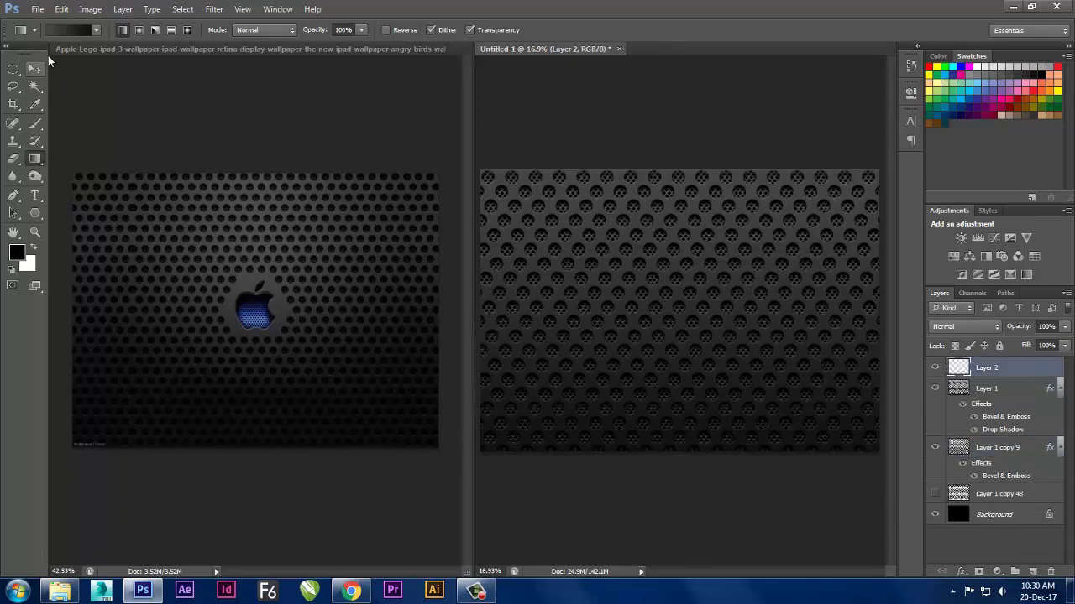
click(64, 31)
click(830, 166)
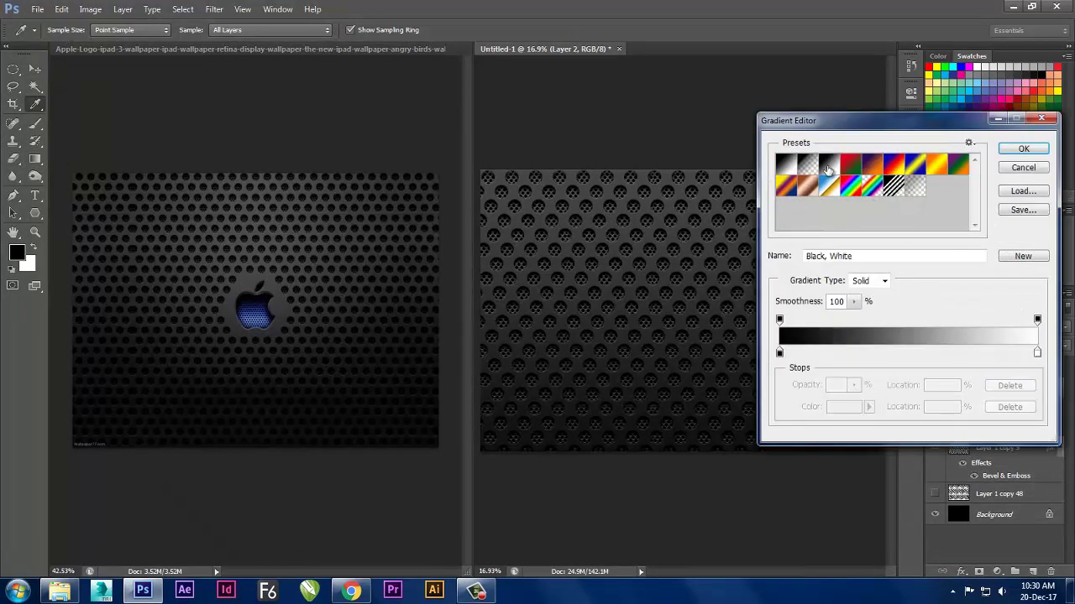
click(1007, 151)
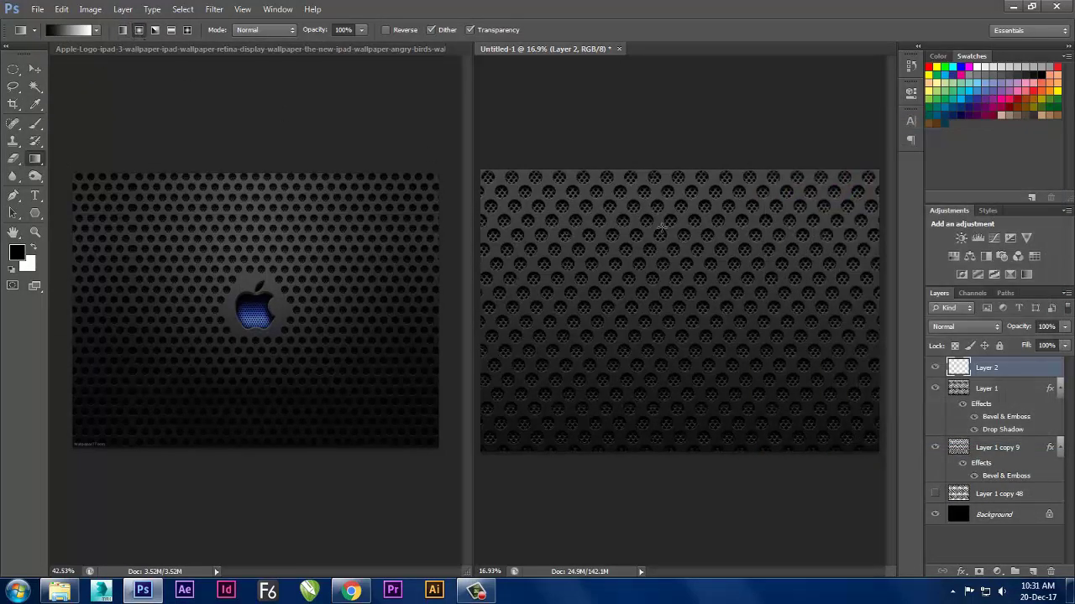
Draw a reversed, white-centred radial gradient from the top centre and set Layer 2 to Multiply.
drag(661, 227, 755, 405)
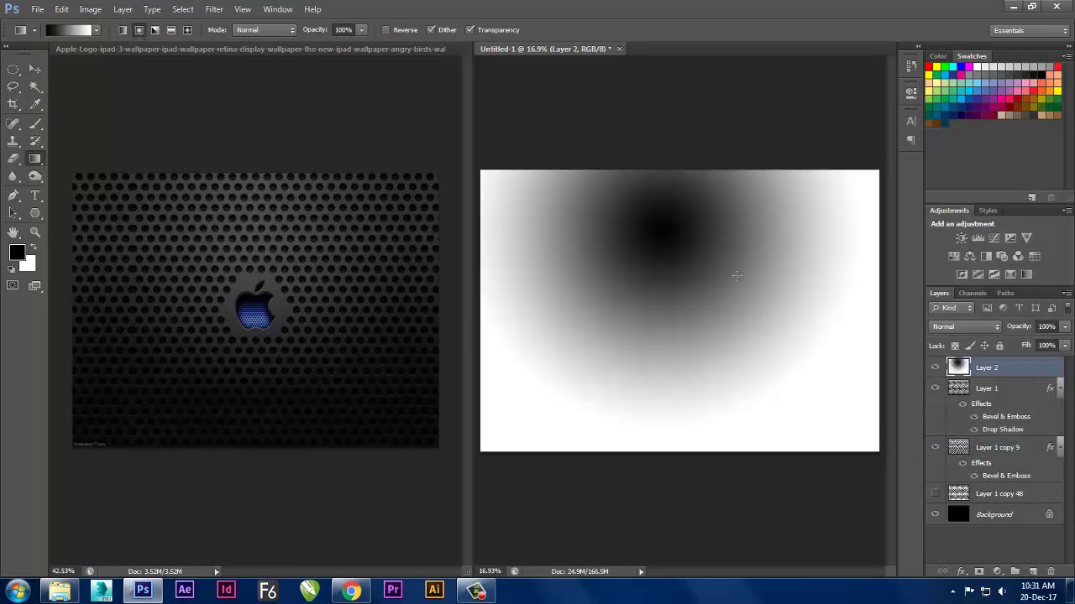
key(ctrl+z)
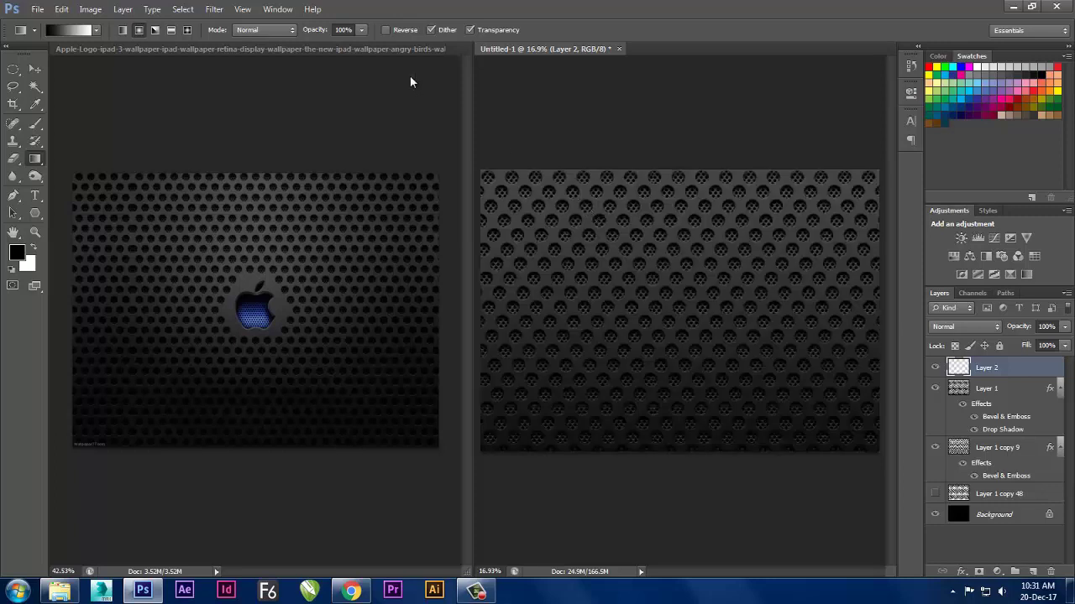
click(392, 33)
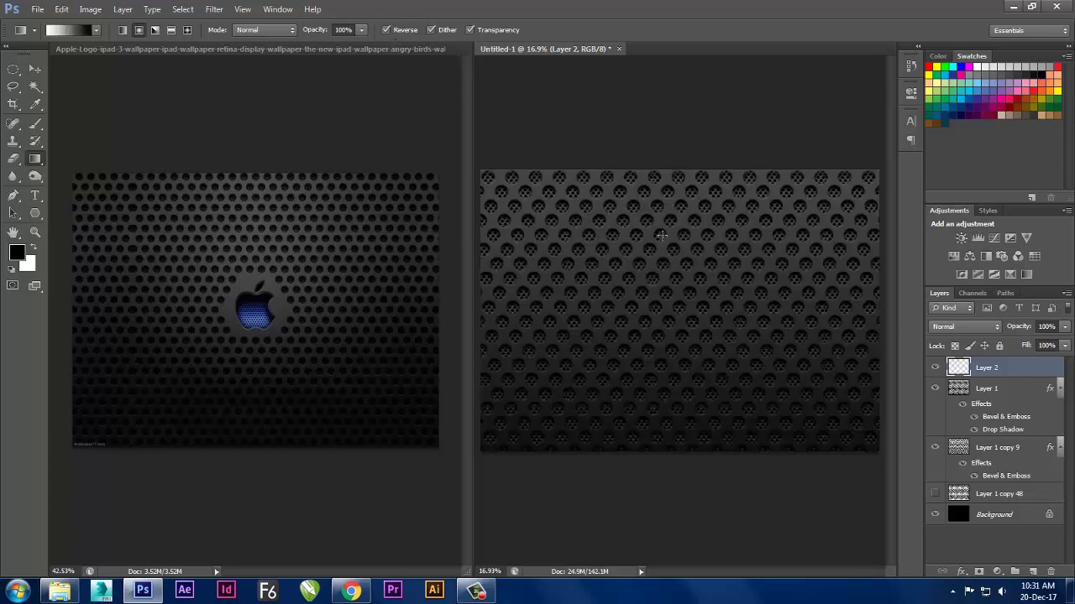
drag(674, 238, 785, 377)
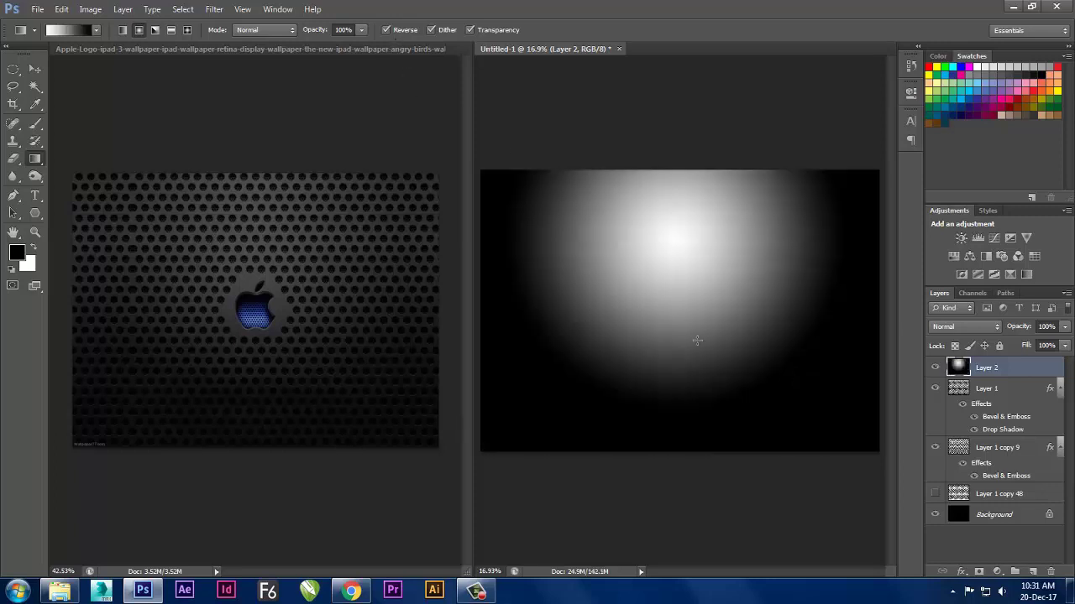
click(973, 326)
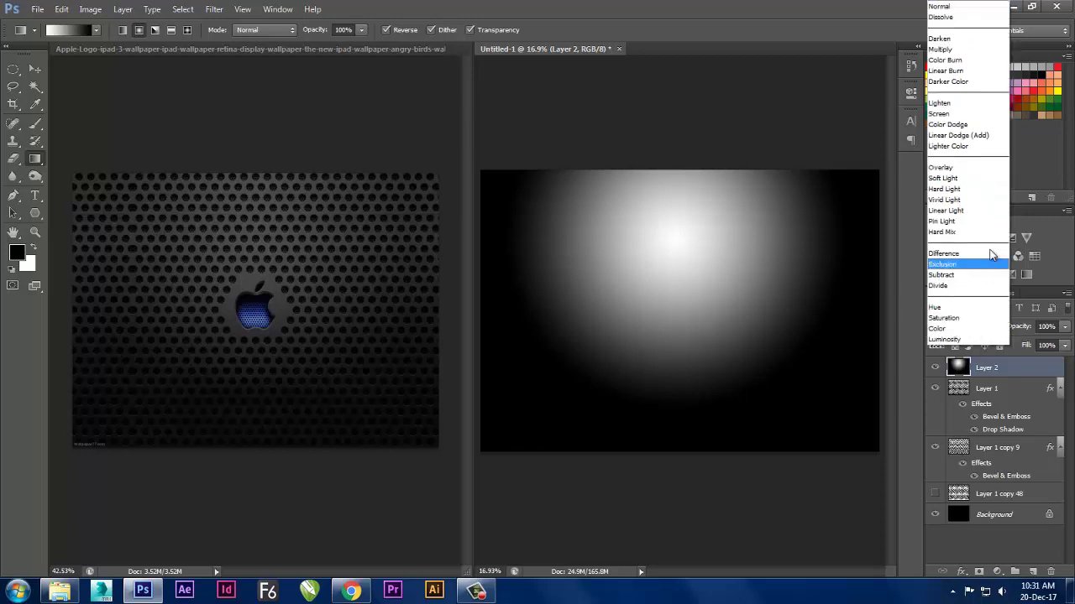
click(960, 51)
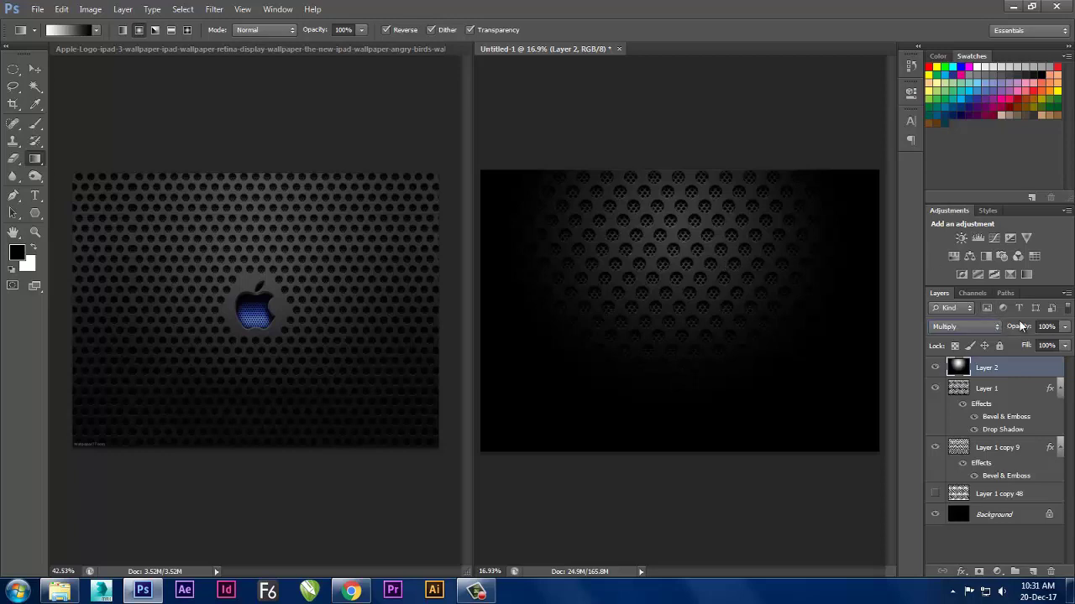
Set Layer 2 to 58% opacity and float Untitled-1 into a maximized window at 33% zoom.
drag(1020, 331, 732, 287)
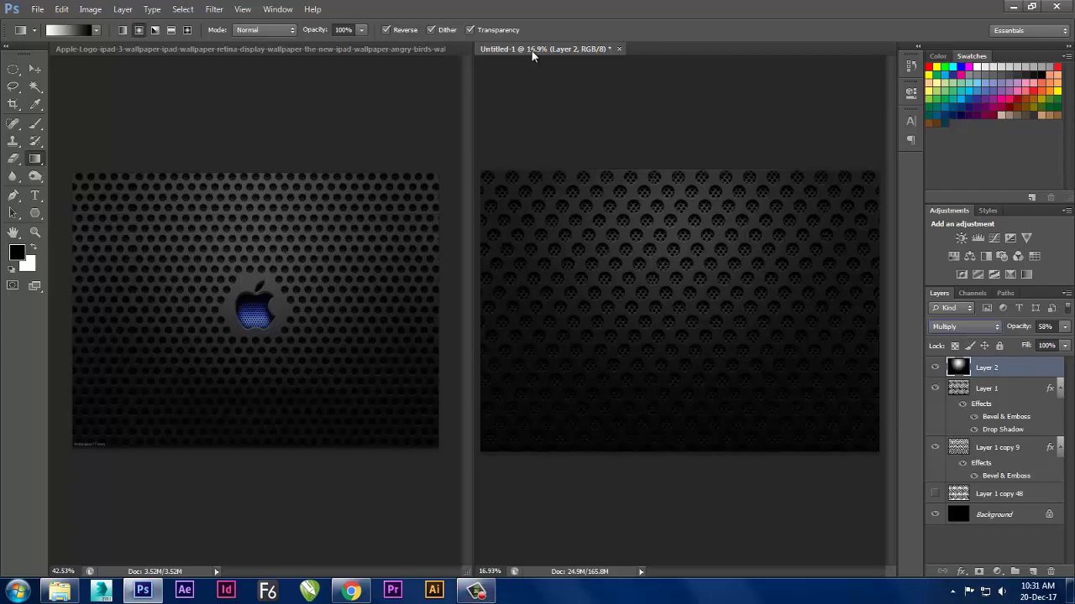
drag(531, 50, 320, 107)
double_click(319, 107)
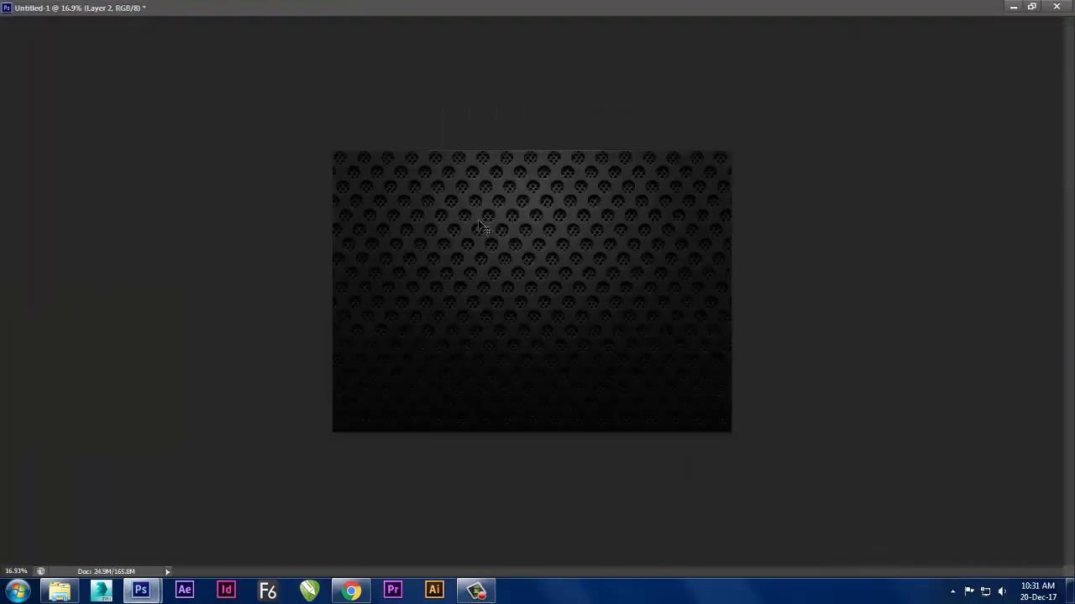
scroll(515, 267, up, 2)
scroll(516, 267, up, 2)
scroll(516, 267, up, 1)
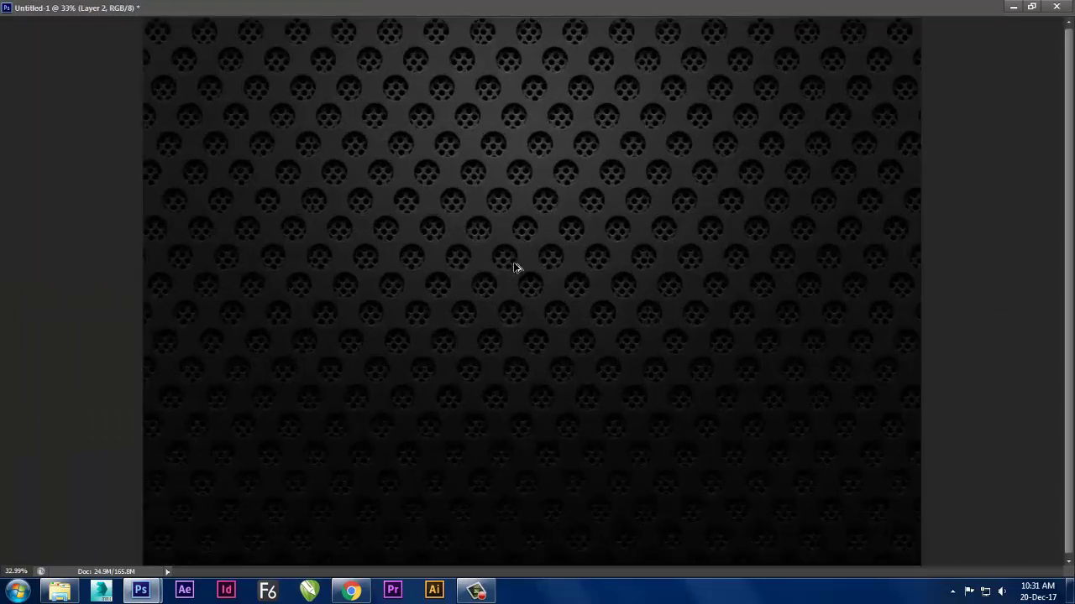